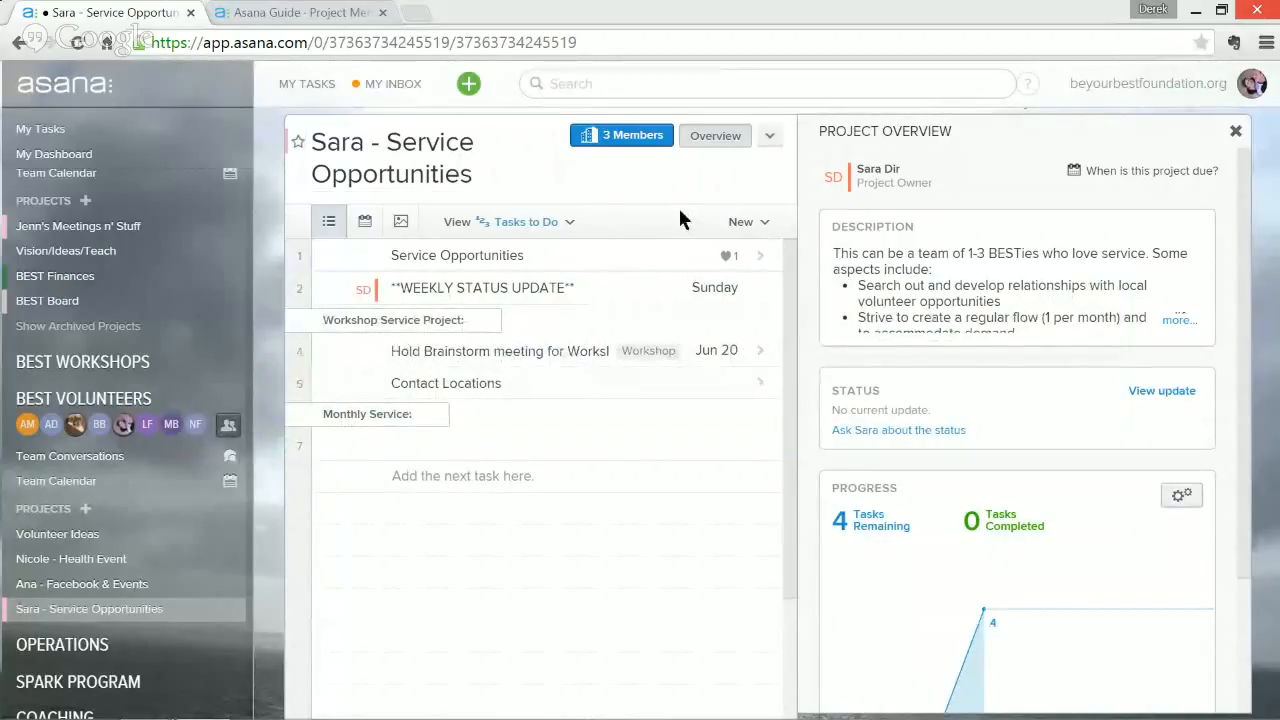
Step: Open the Volunteer Ideas project from the BEST Volunteers section of the sidebar
click(52, 537)
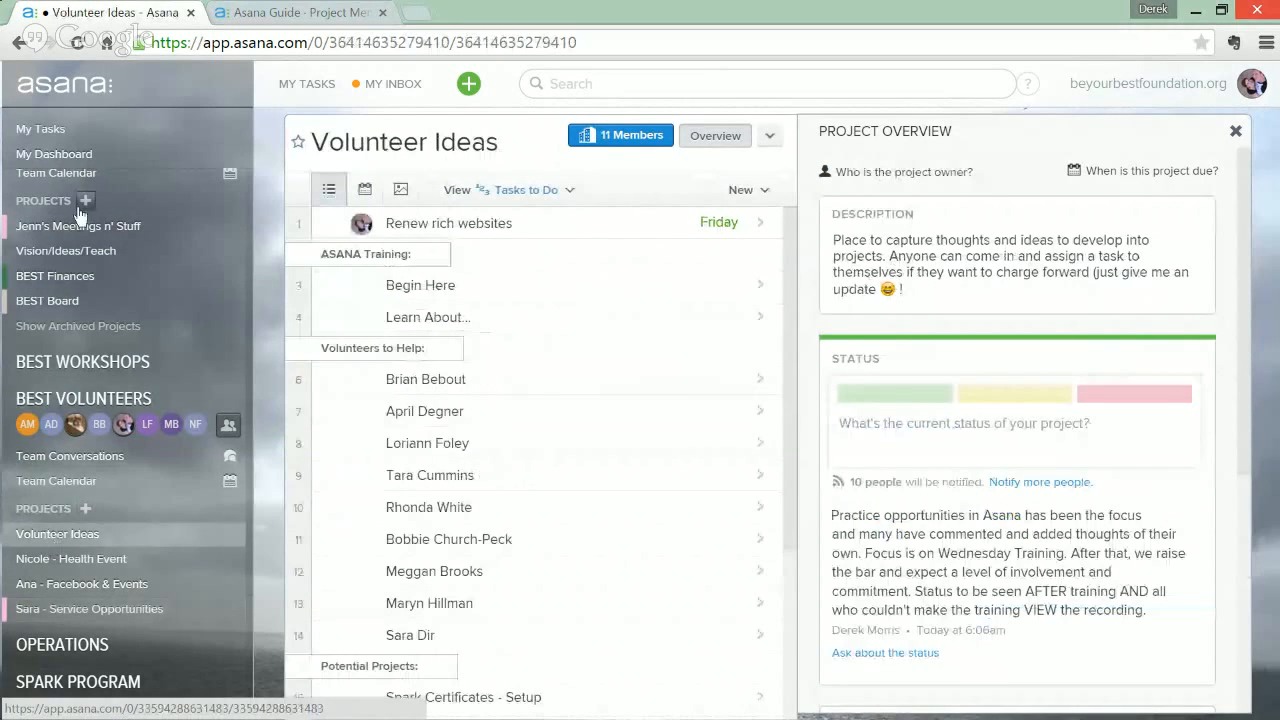
click(8, 220)
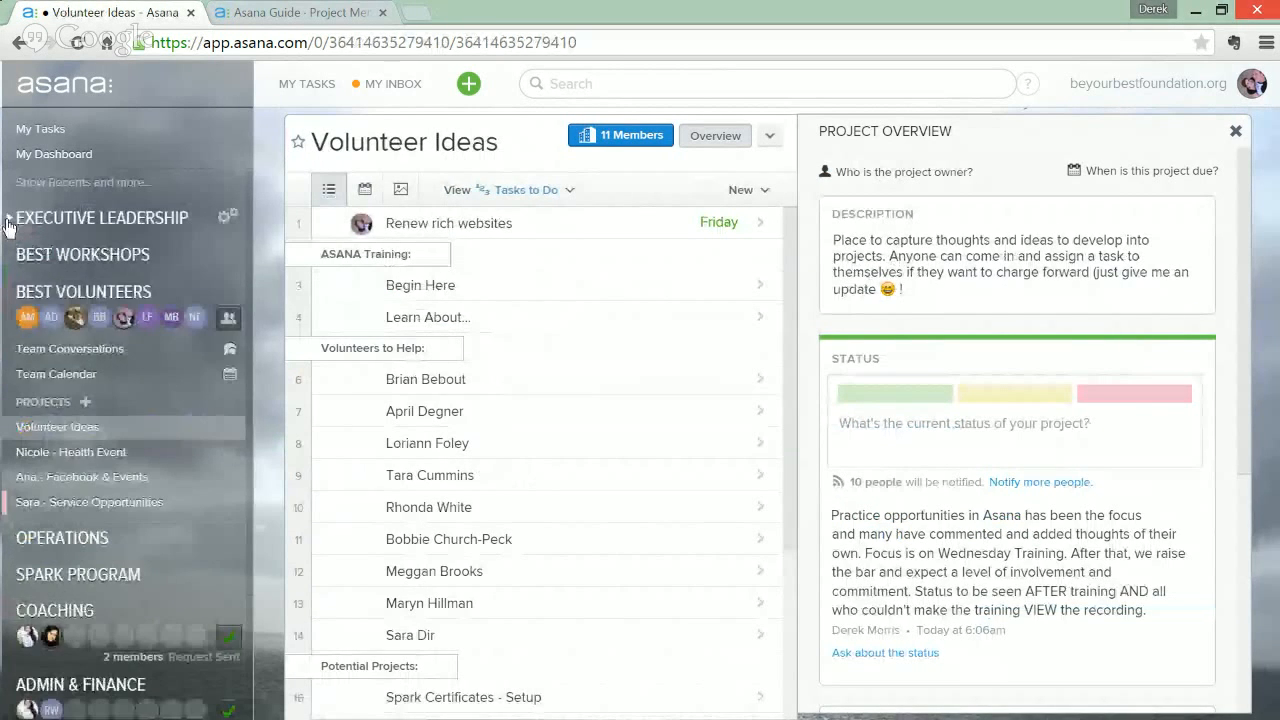
scroll(36, 608, down, 2)
scroll(36, 608, up, 2)
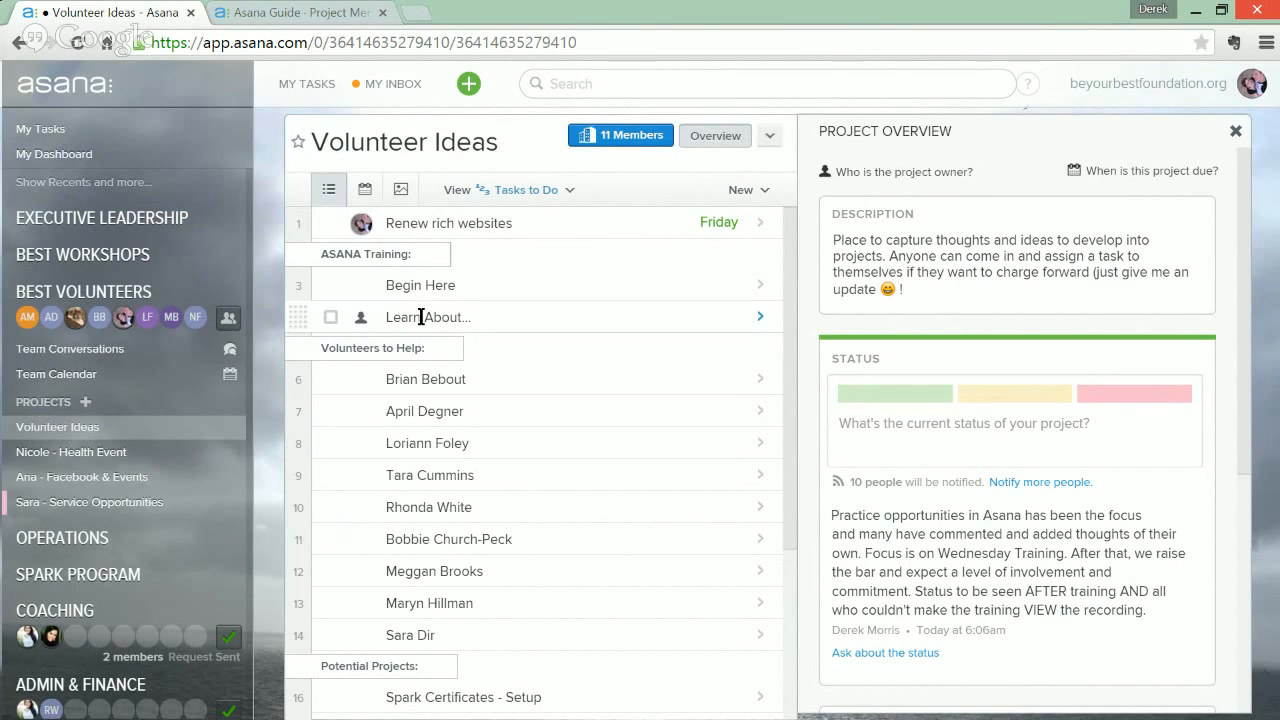
click(387, 379)
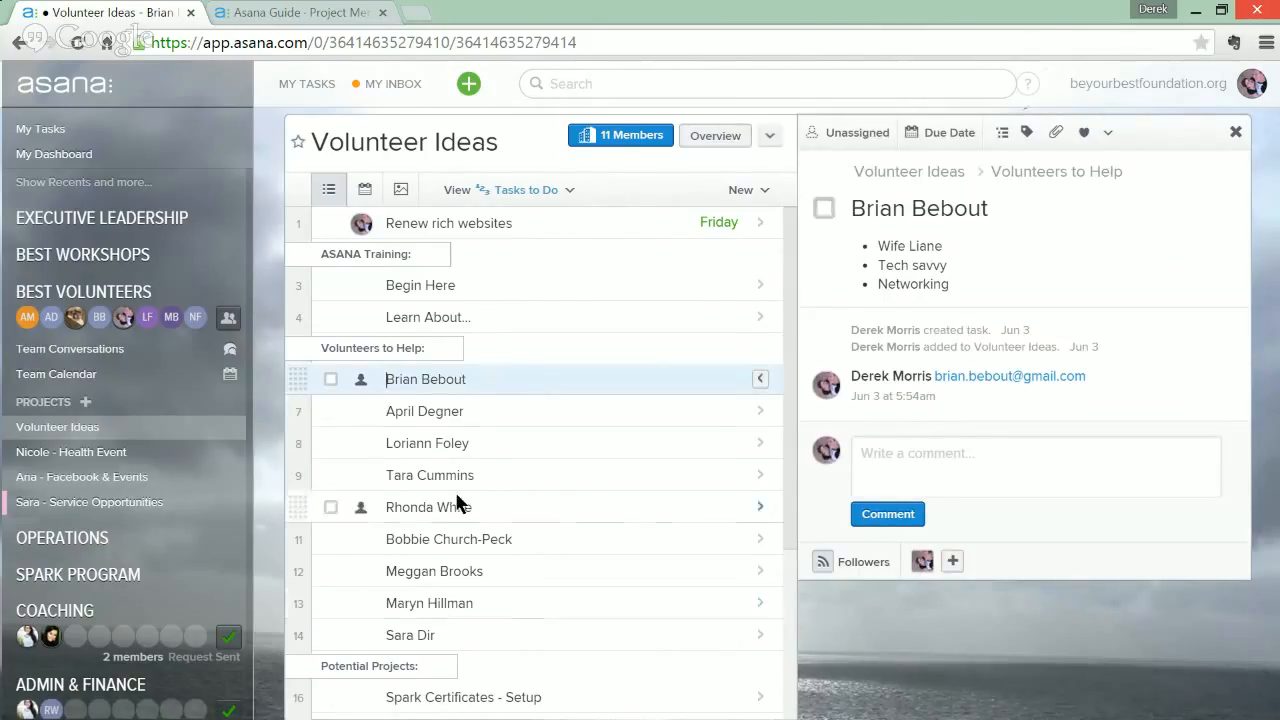
Step: Scroll down to Potential Projects and open the Salesforce - Update Contacts task
scroll(440, 447, down, 4)
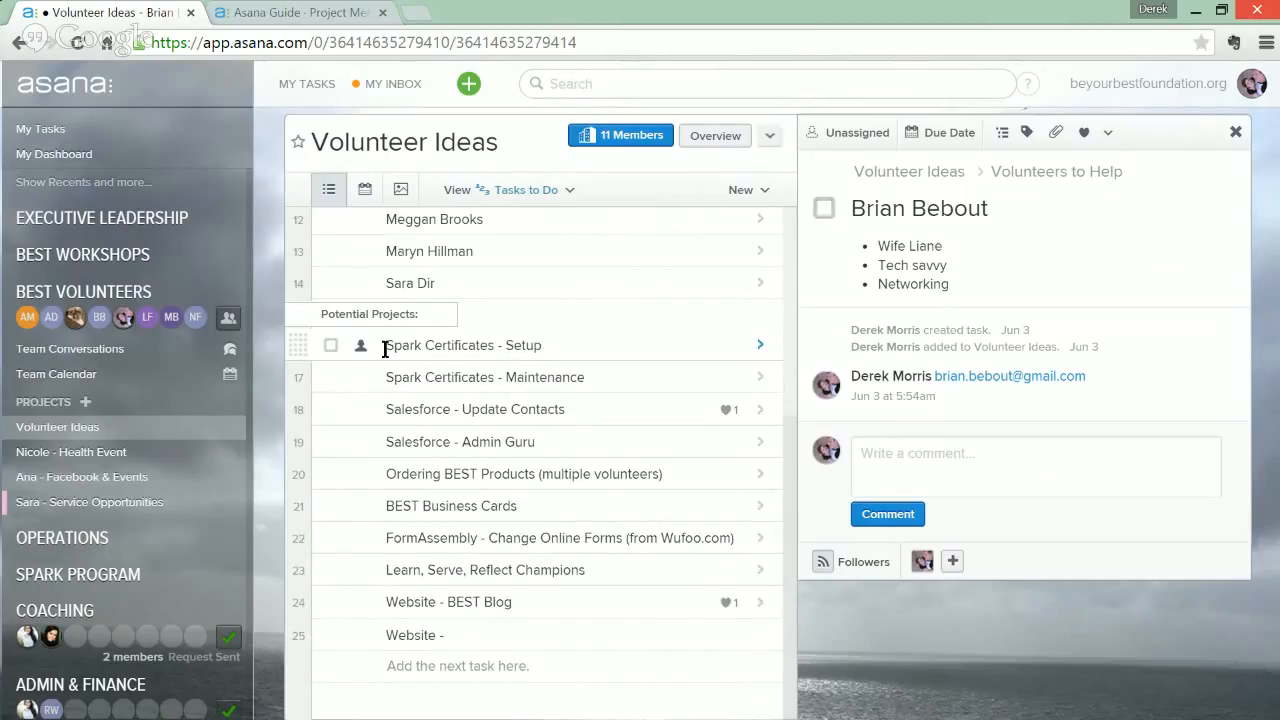
click(300, 410)
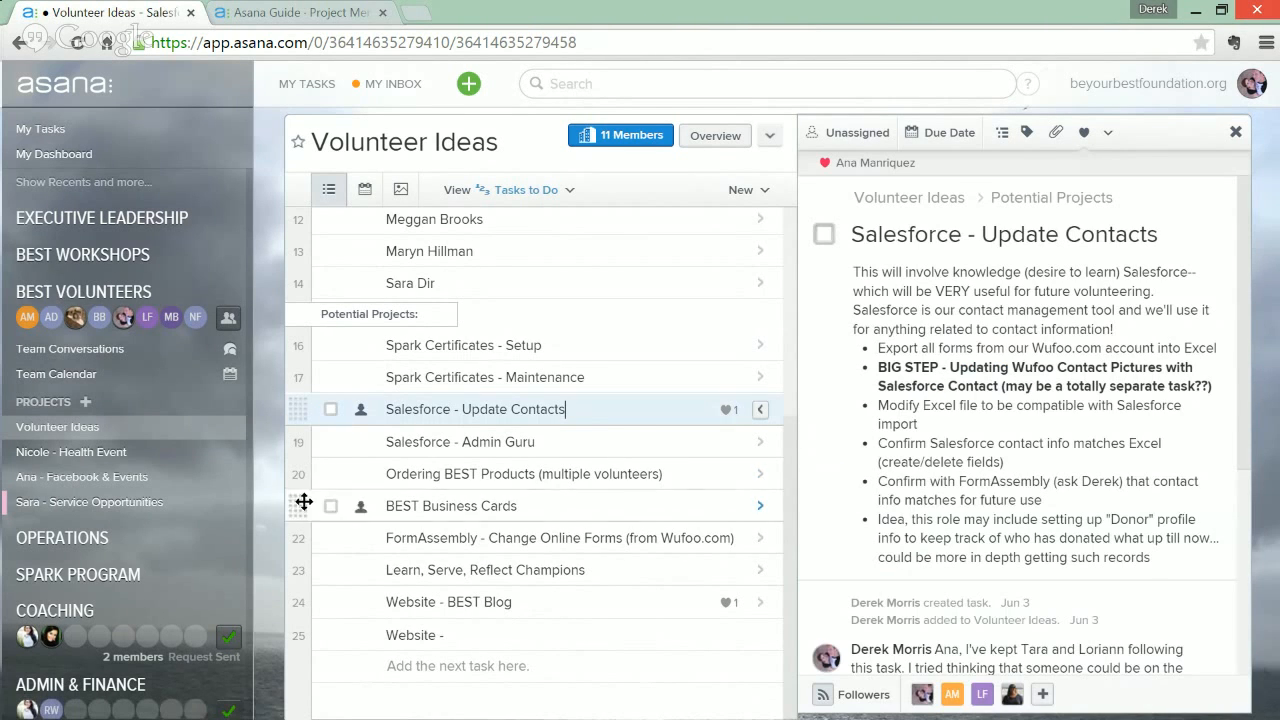
Step: Drag five Potential Projects tasks so Salesforce - Admin Guru sits below FormAssembly, then open the workspace menu
shift+click(299, 531)
drag(299, 531, 300, 434)
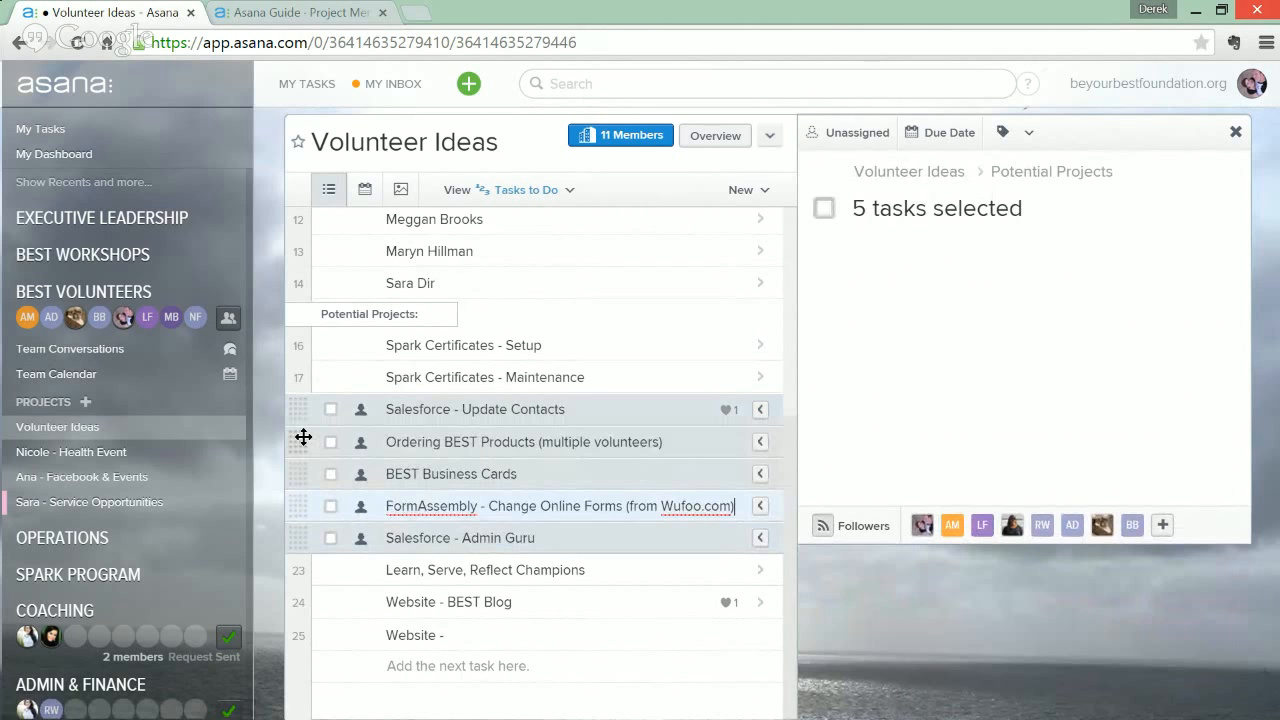
click(418, 409)
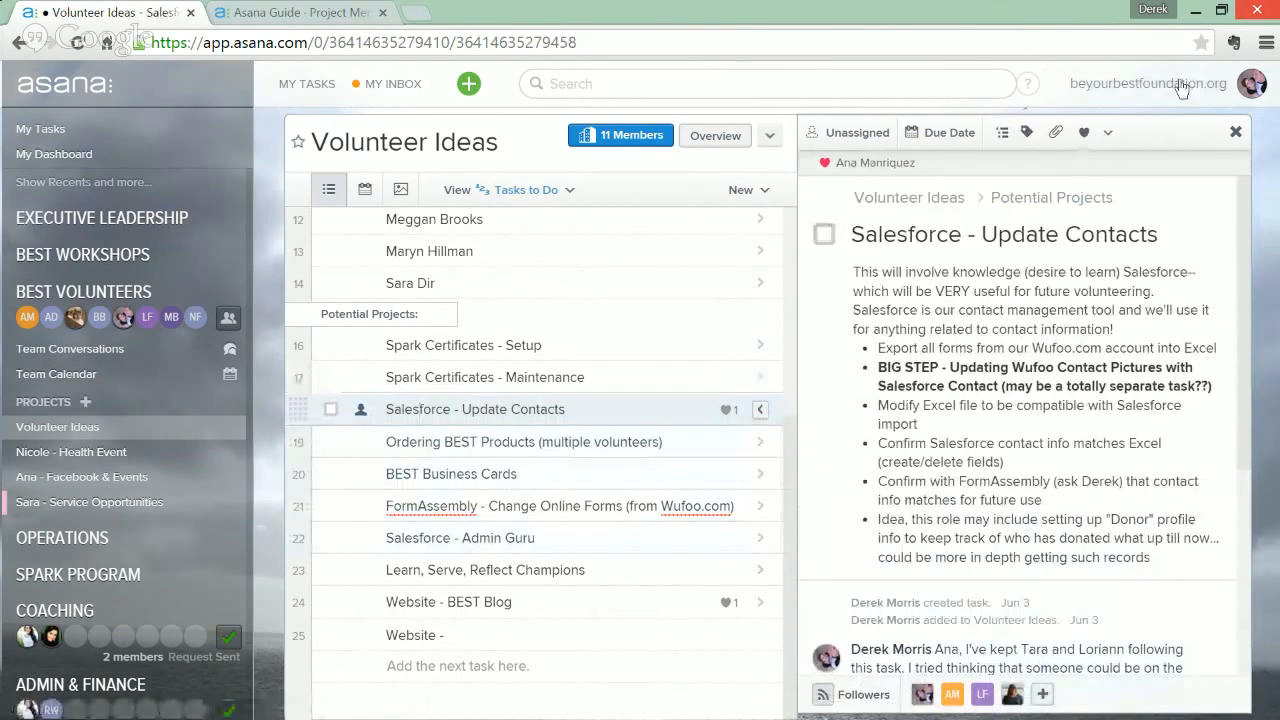
click(1252, 87)
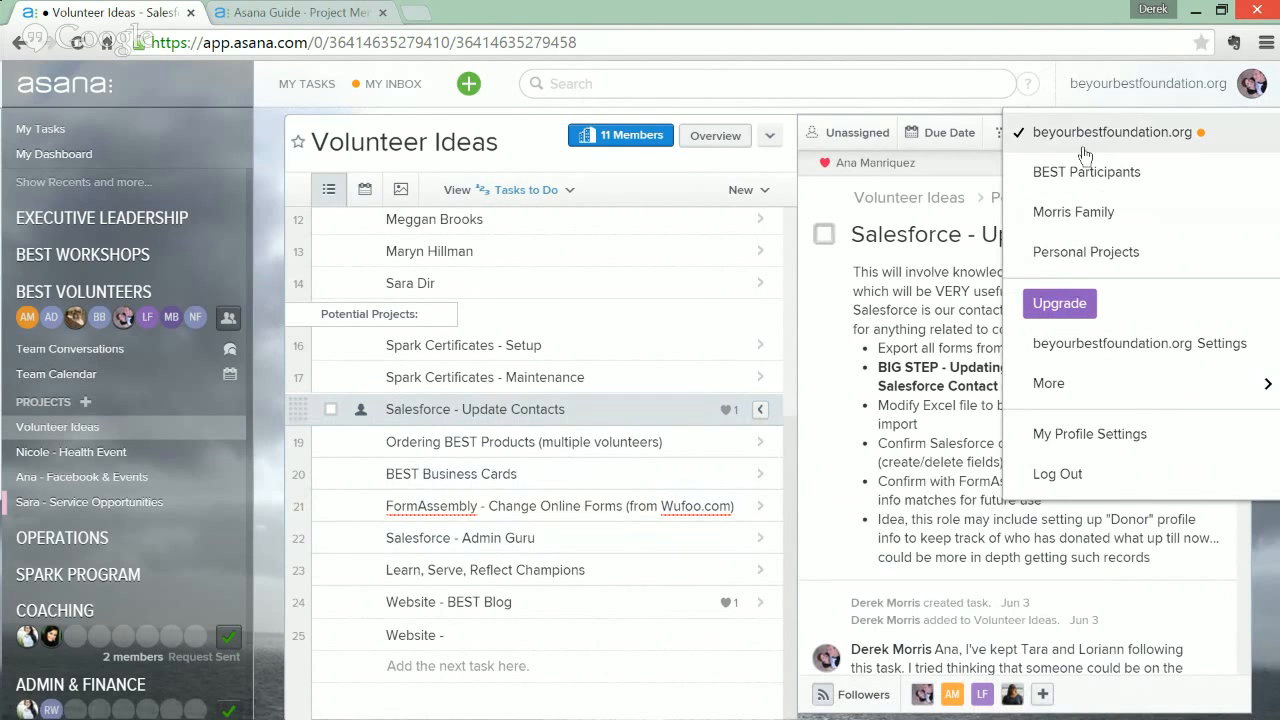
Step: Open My Profile Settings, click into About Me, and view the To Email preferences
click(1068, 436)
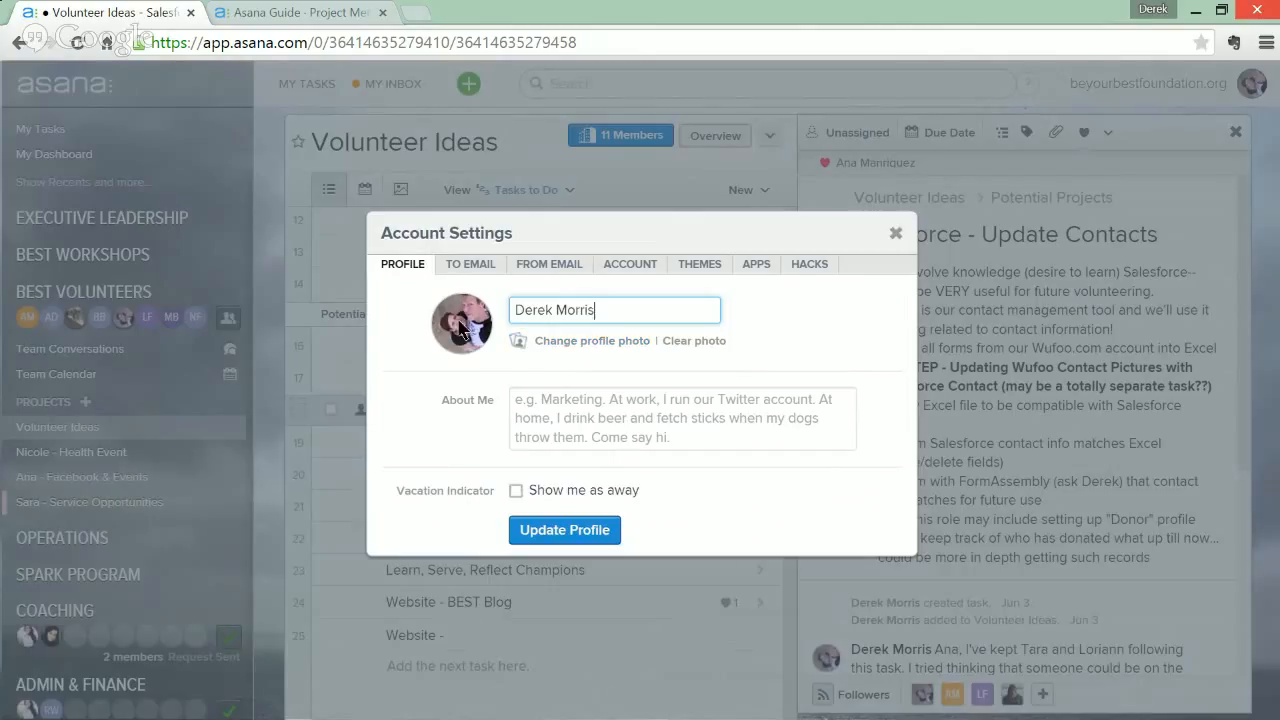
click(542, 412)
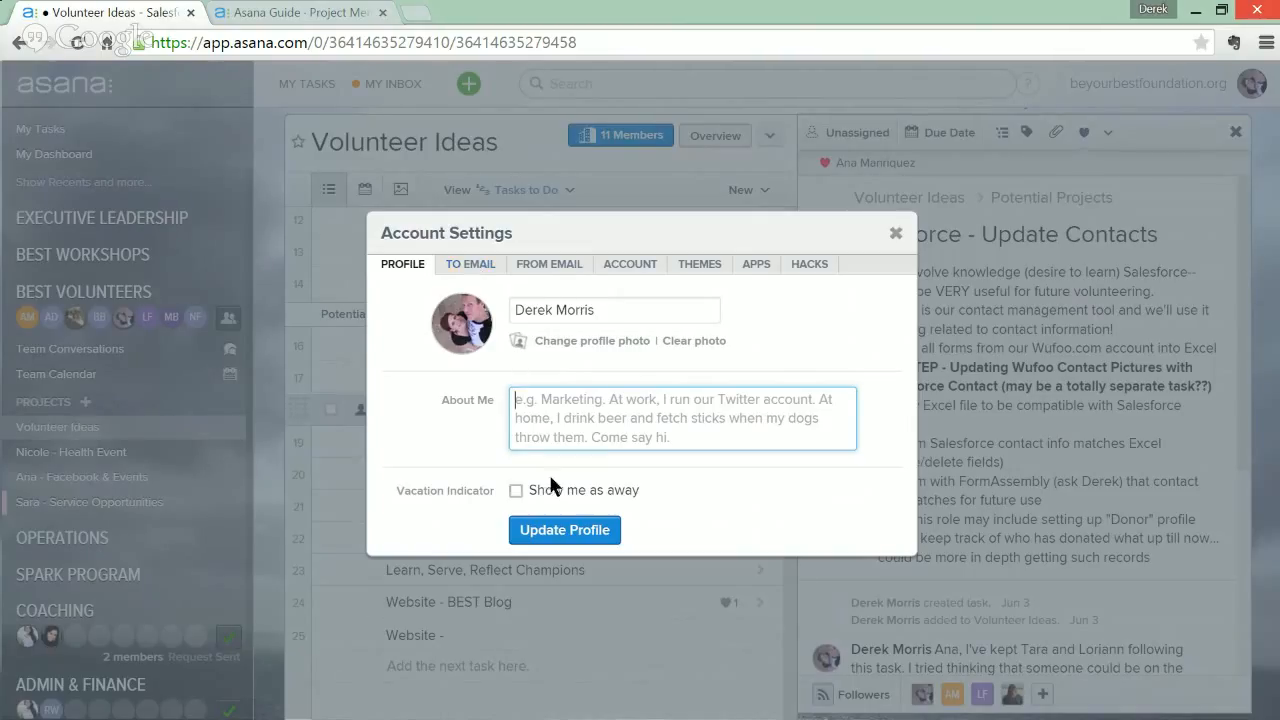
click(472, 266)
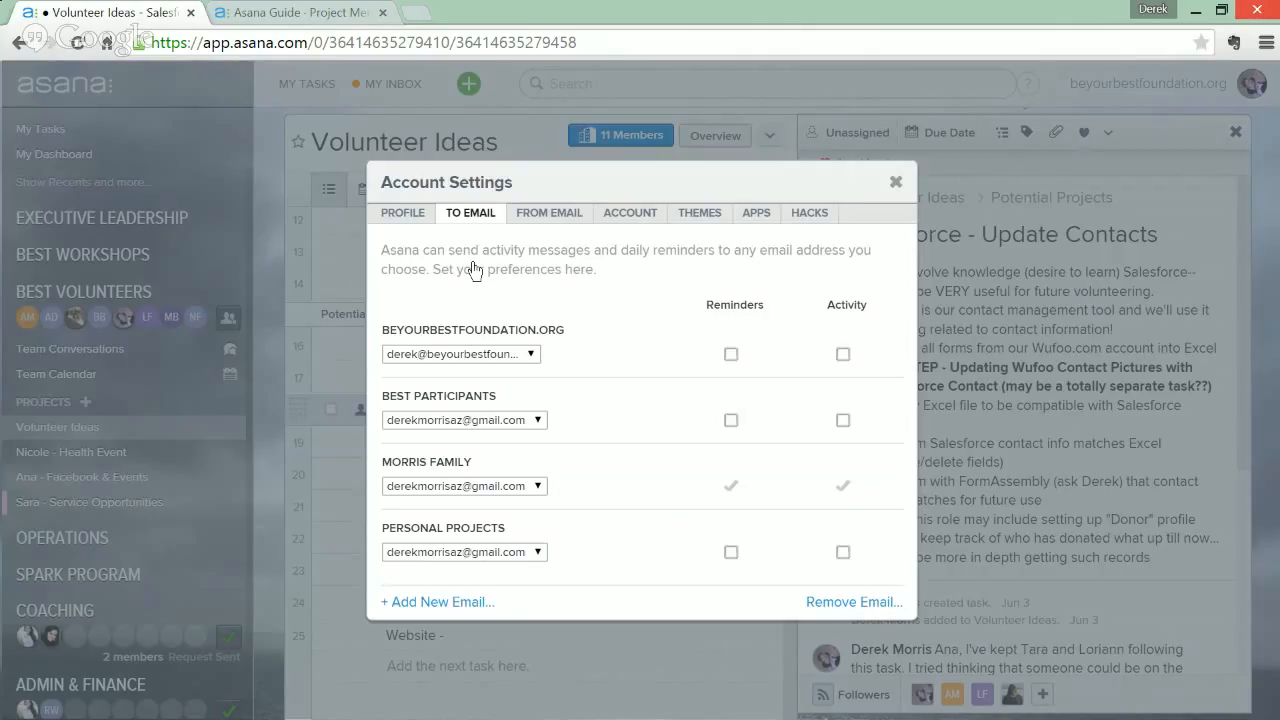
Step: Turn off reminder emails for the foundation workspace, then view the From Email settings
drag(448, 251, 714, 259)
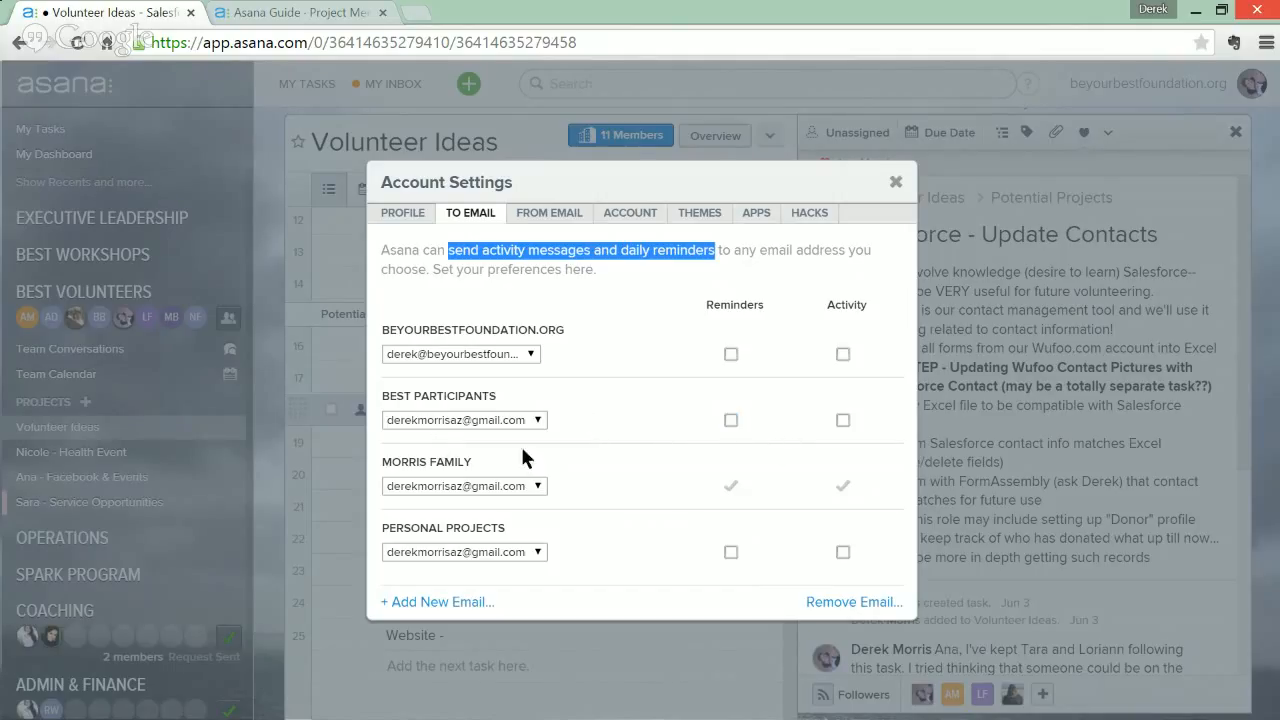
drag(491, 330, 564, 330)
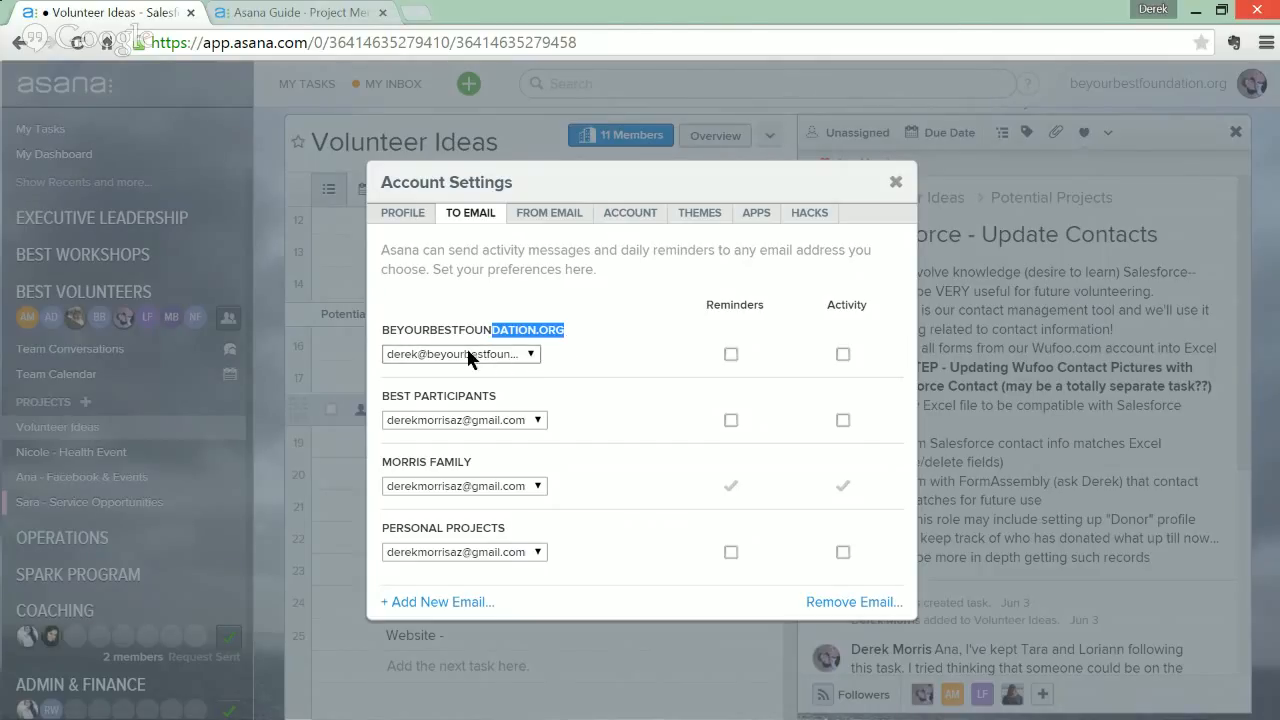
click(729, 355)
click(731, 357)
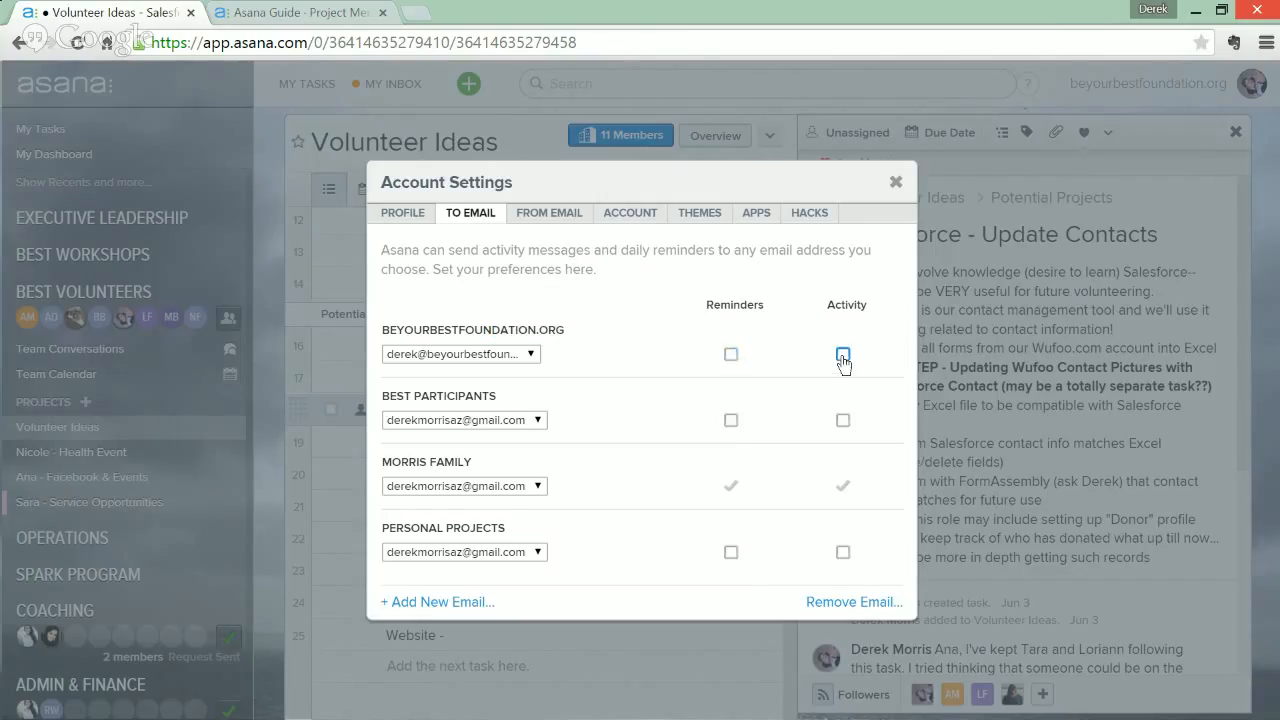
mouse_move(848, 305)
click(562, 216)
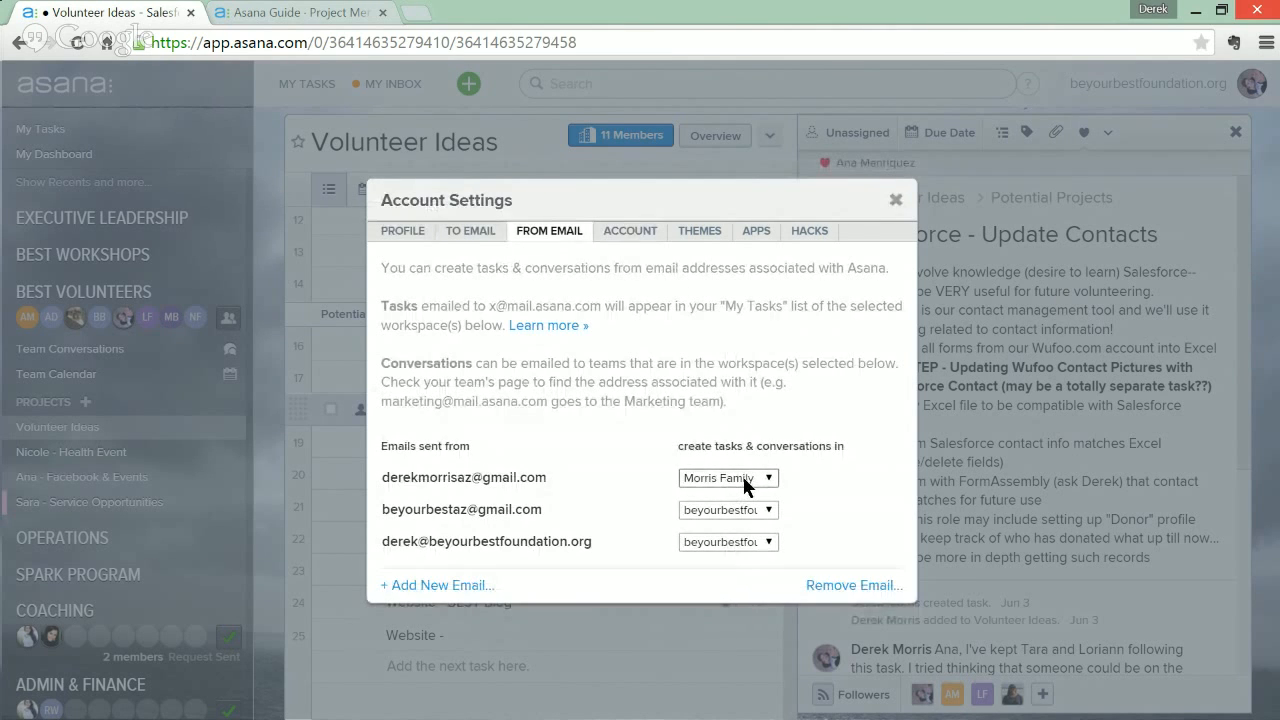
Step: Look over the Account password and Themes settings, then close Account Settings
click(632, 231)
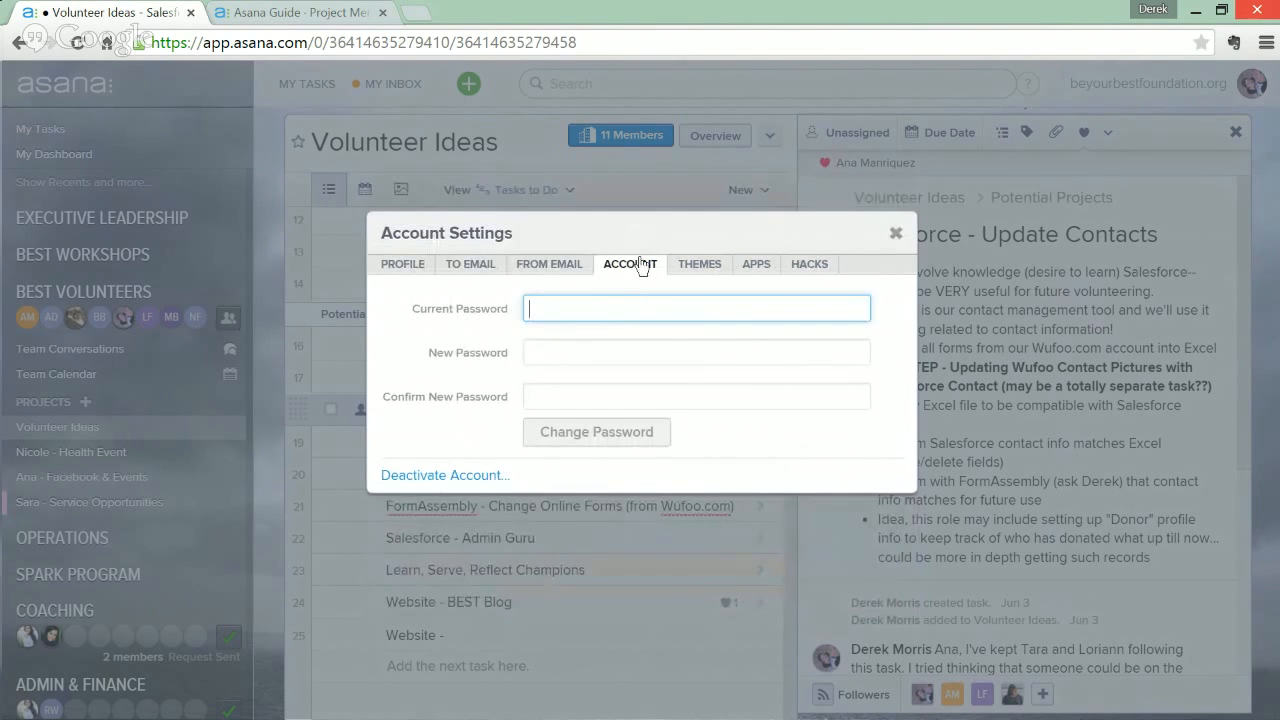
click(702, 266)
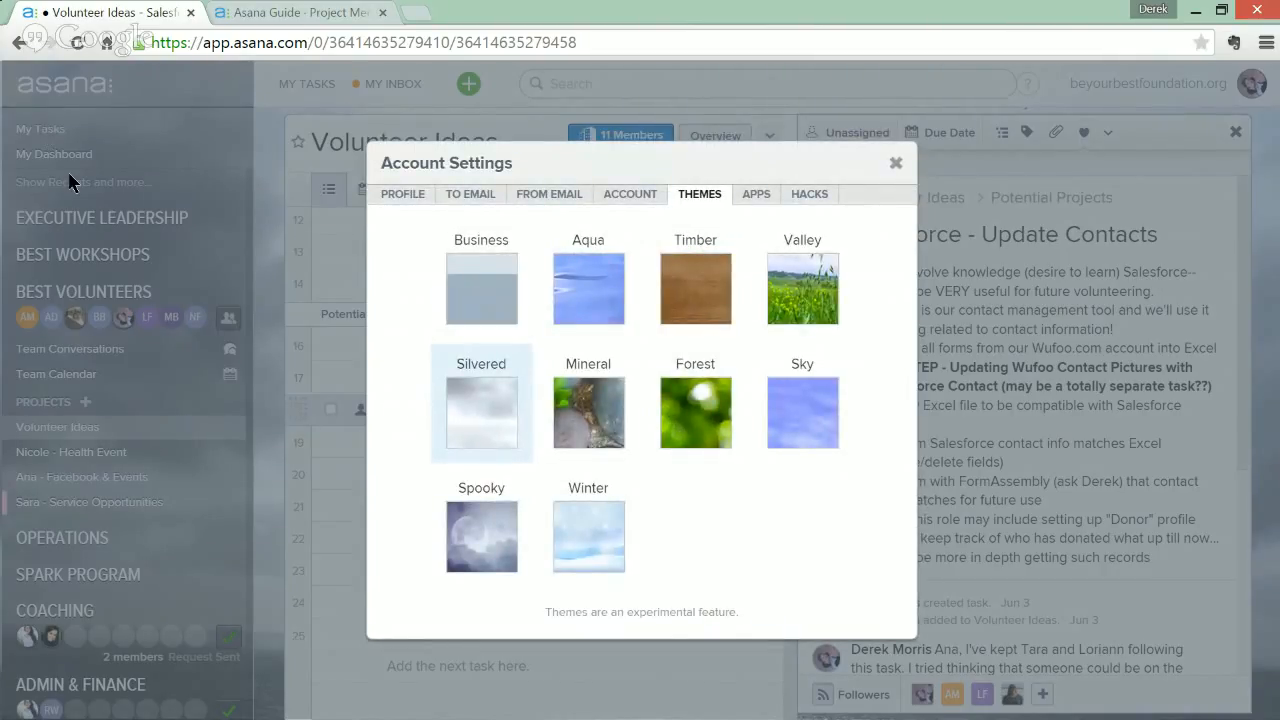
click(896, 165)
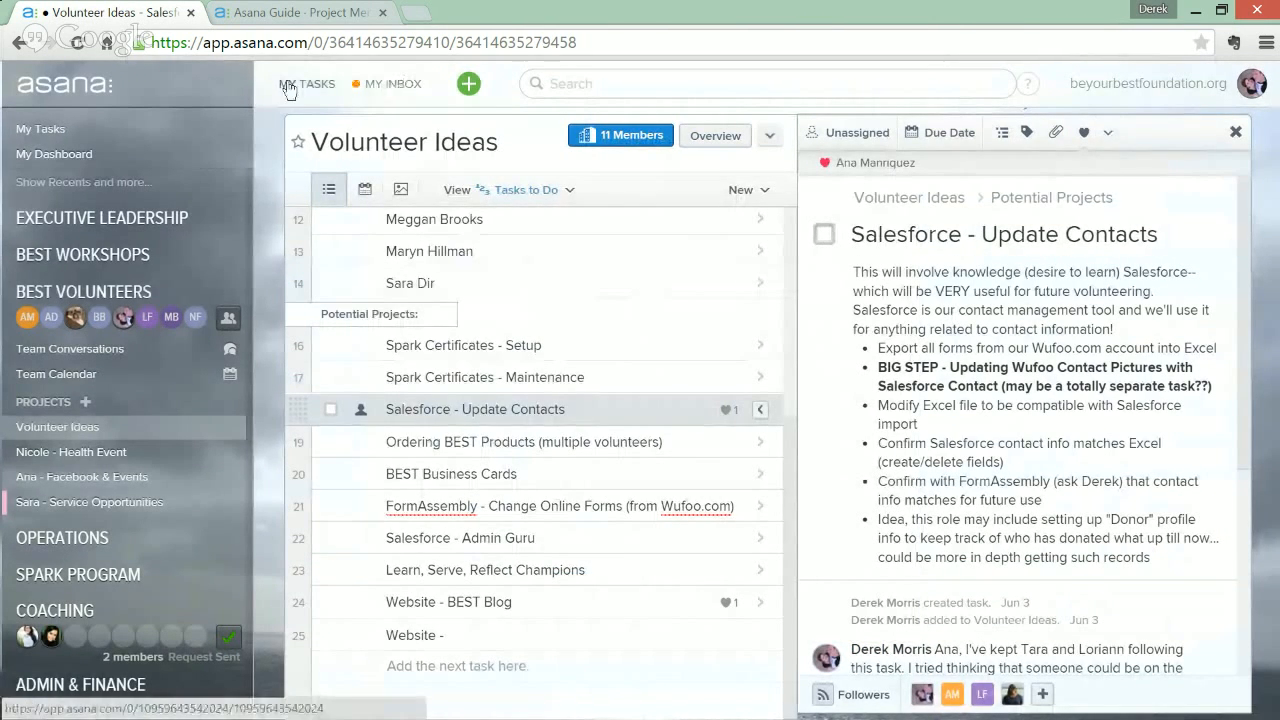
Step: Archive the Hold Brainstorm meeting message to empty My Inbox, then switch to My Tasks
click(398, 84)
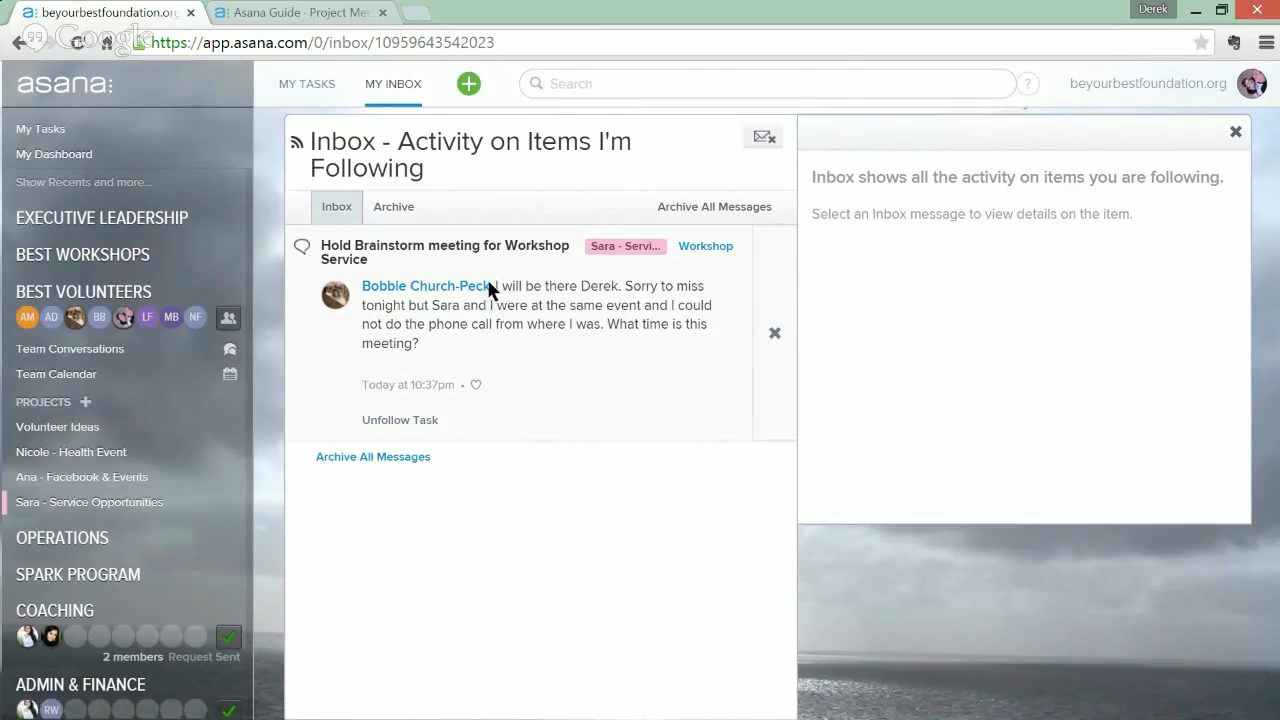
drag(502, 285, 632, 305)
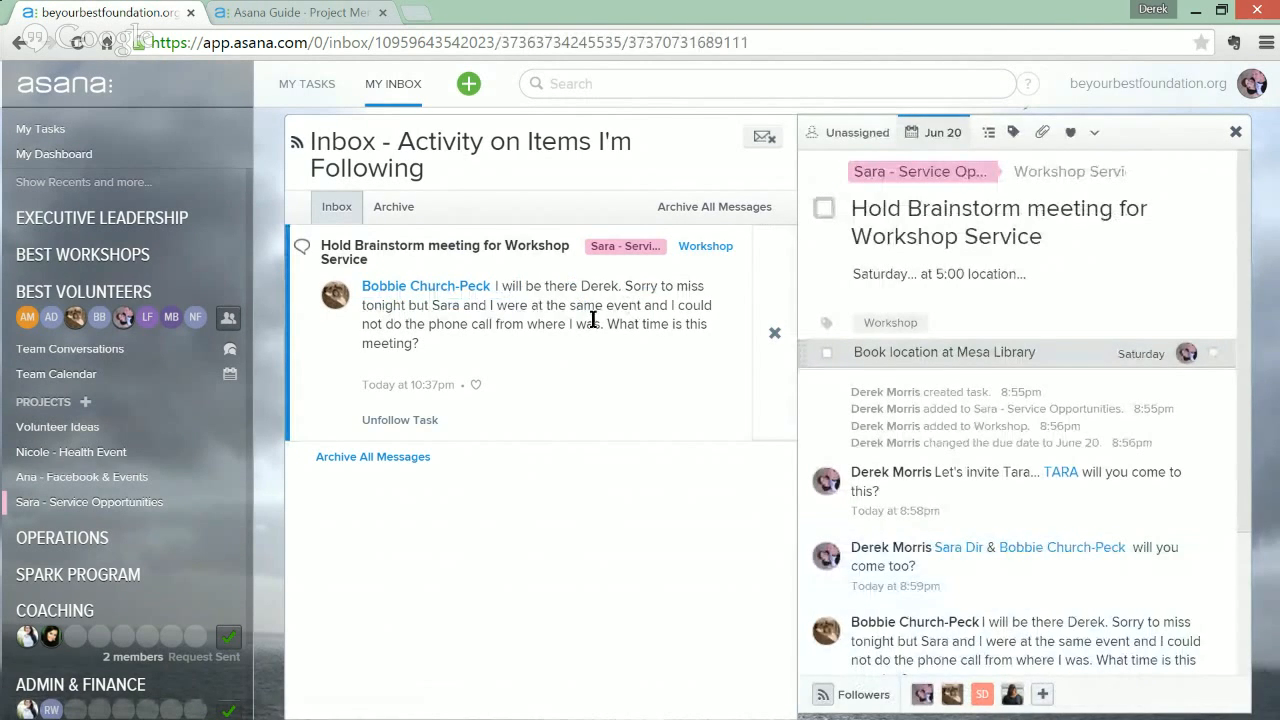
scroll(970, 535, down, 2)
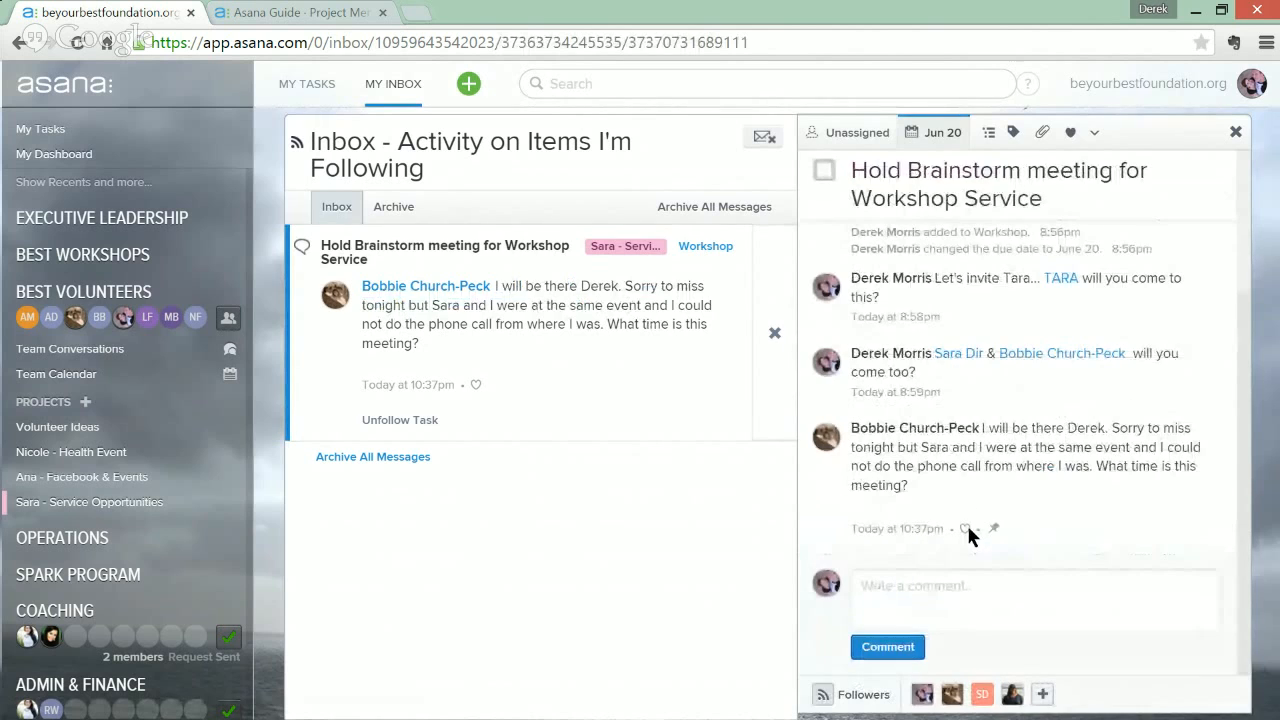
scroll(970, 472, up, 2)
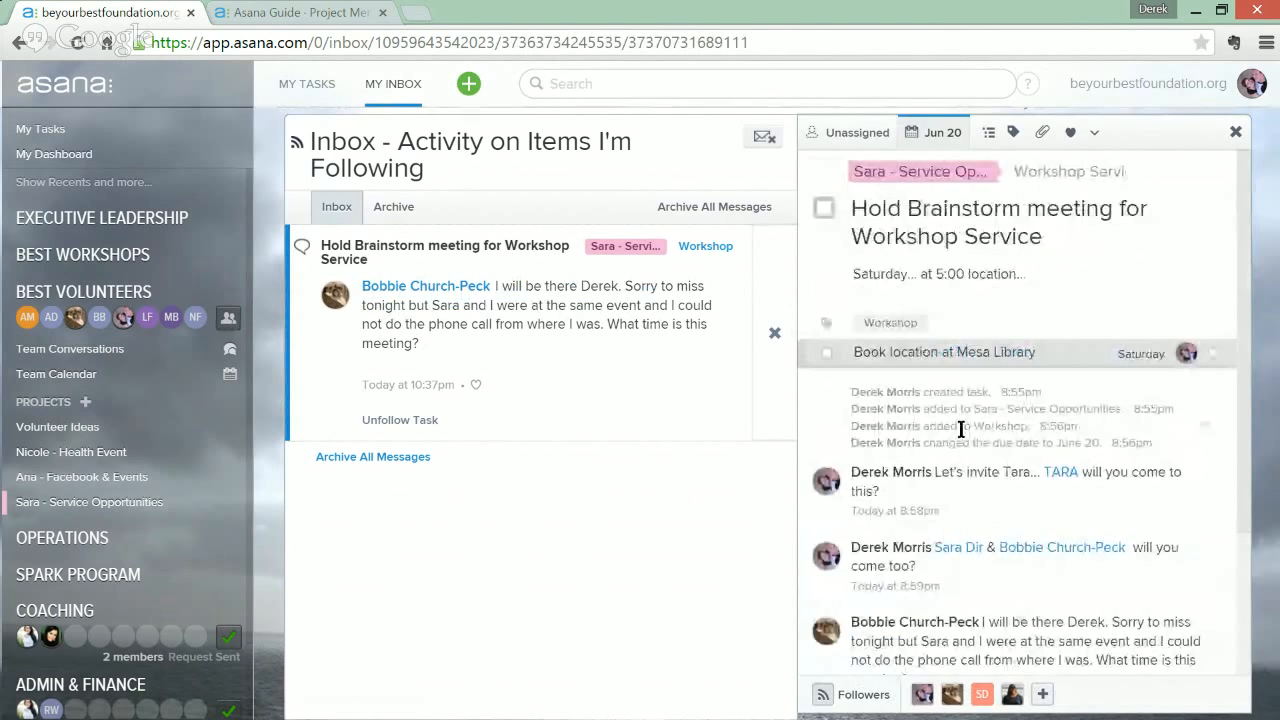
scroll(961, 429, down, 2)
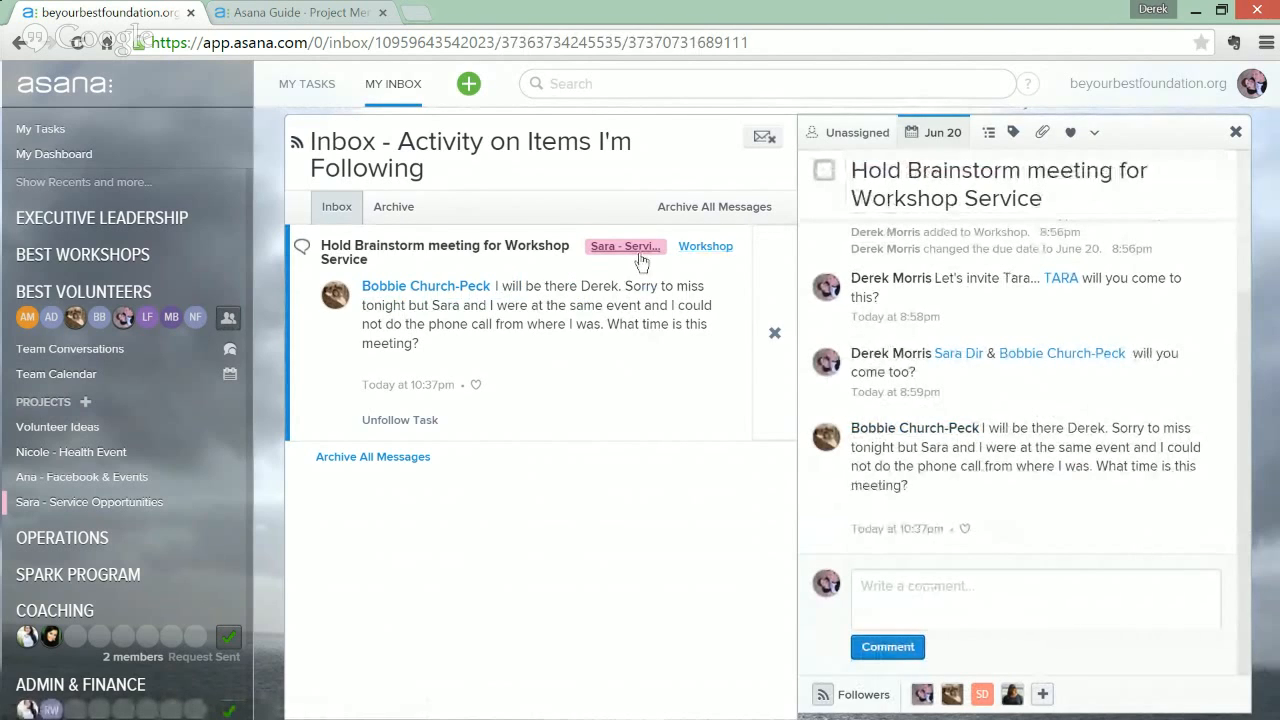
click(774, 334)
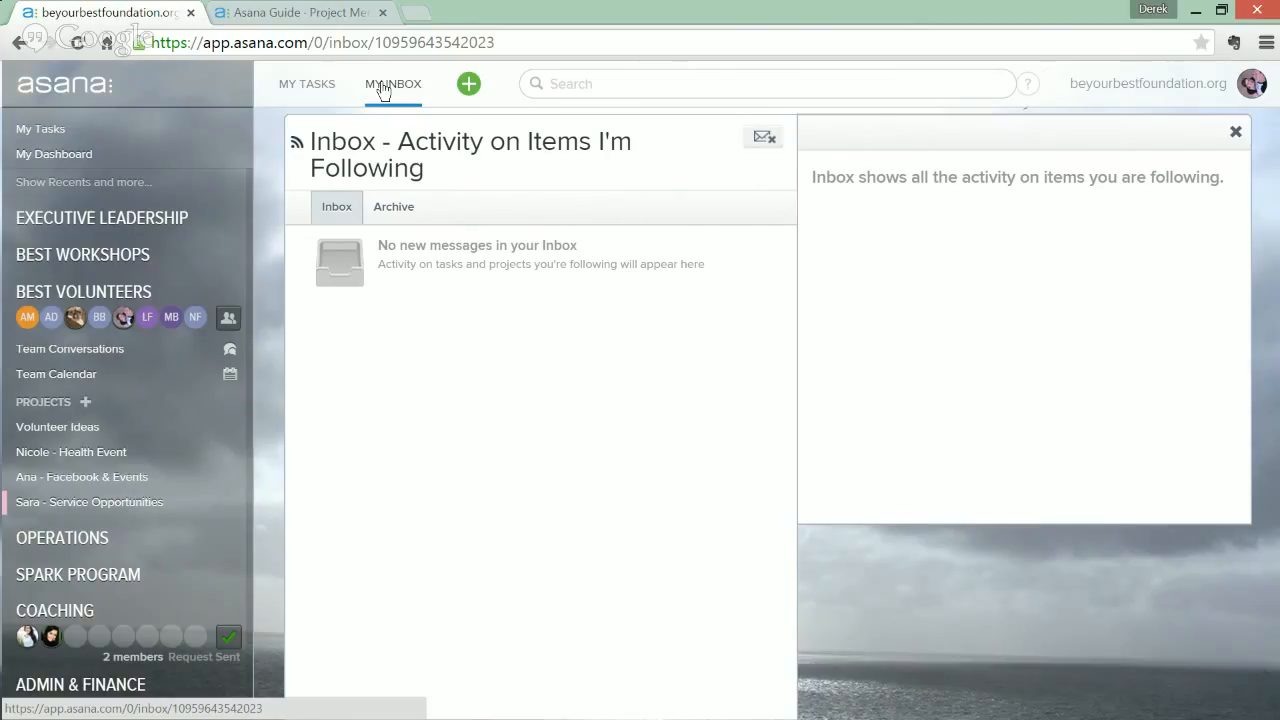
click(304, 92)
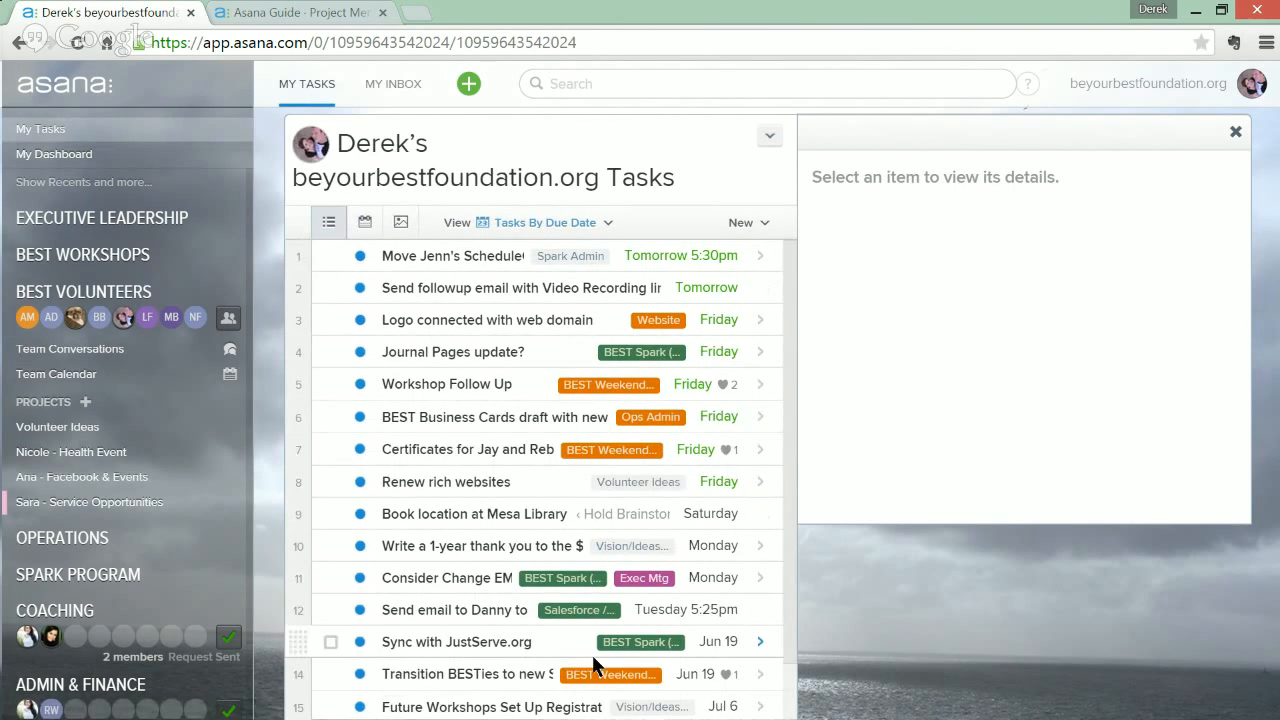
Step: Show My Tasks on a calendar covering May 31 – Jun 20, 2015
scroll(634, 419, down, 1)
scroll(634, 419, up, 1)
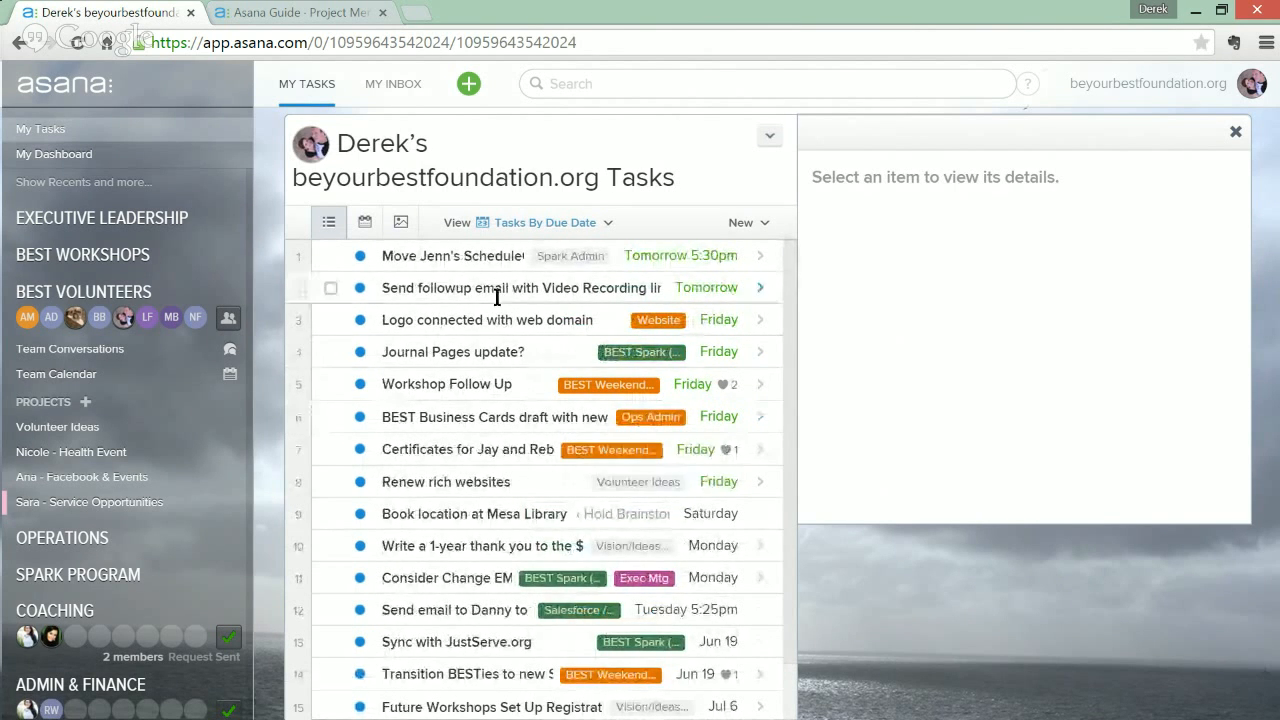
click(533, 228)
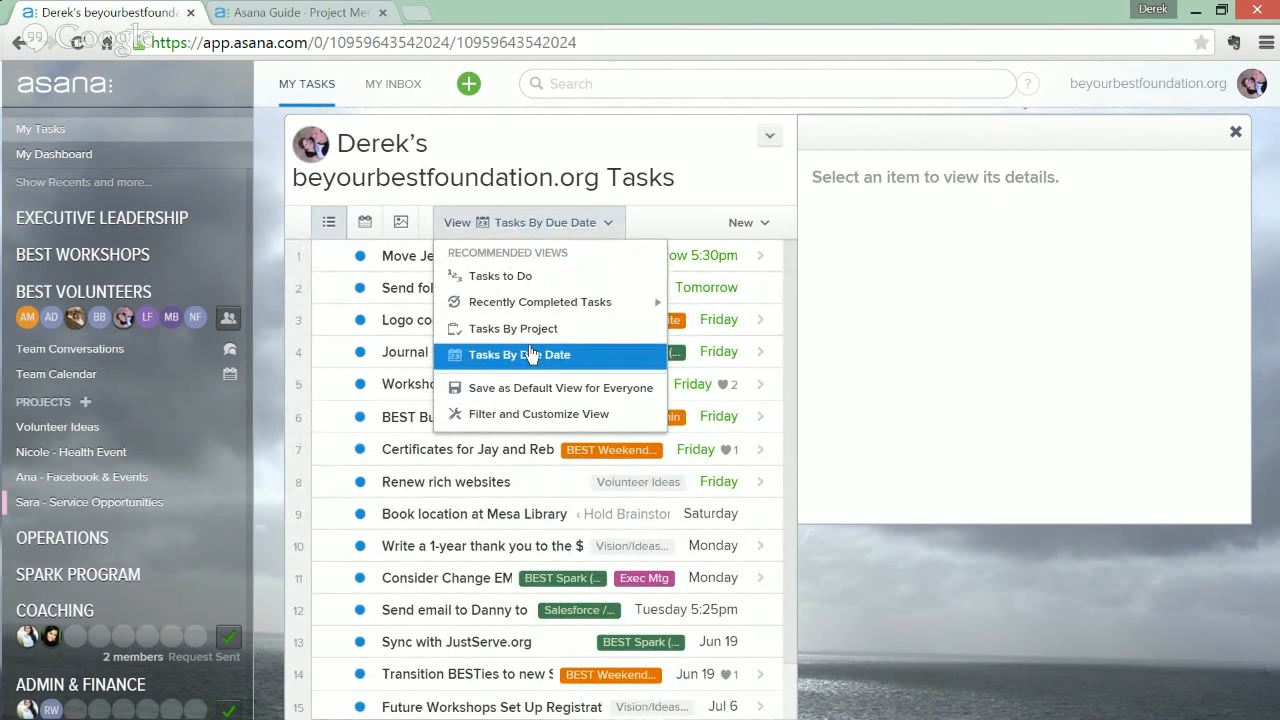
click(364, 224)
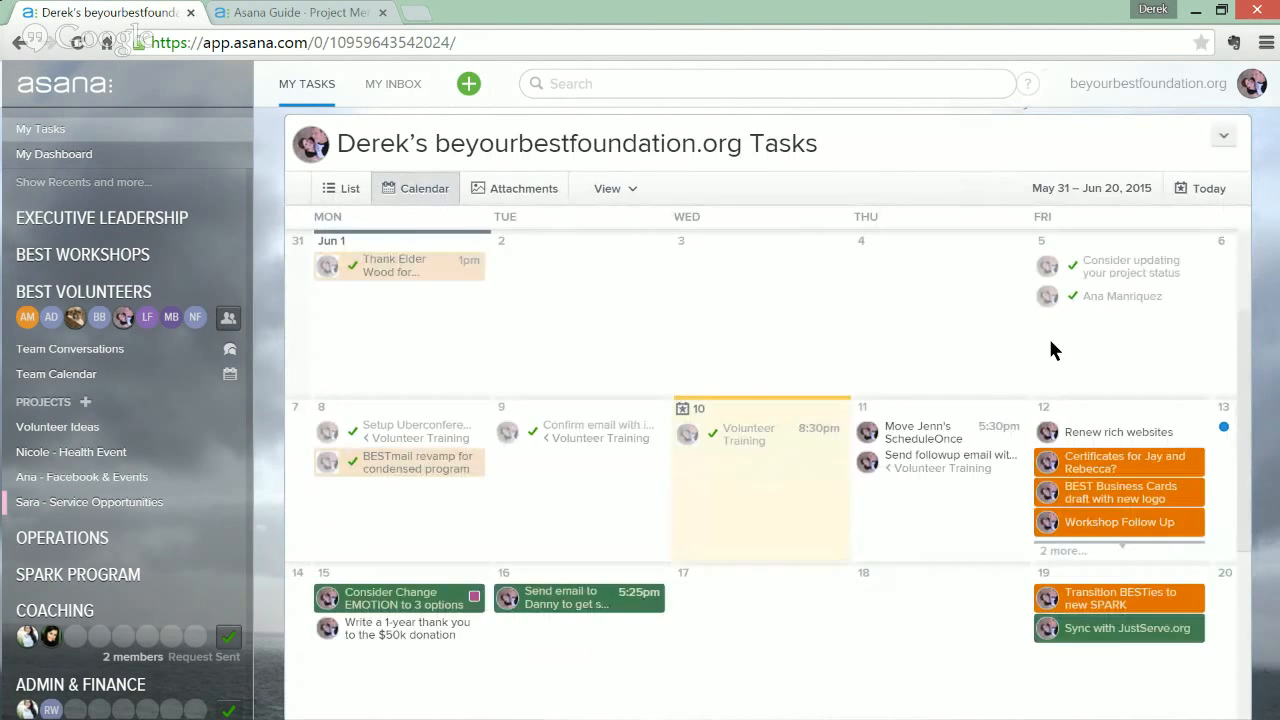
Step: Return My Tasks from the calendar to the list view sorted by due date
scroll(1050, 350, down, 6)
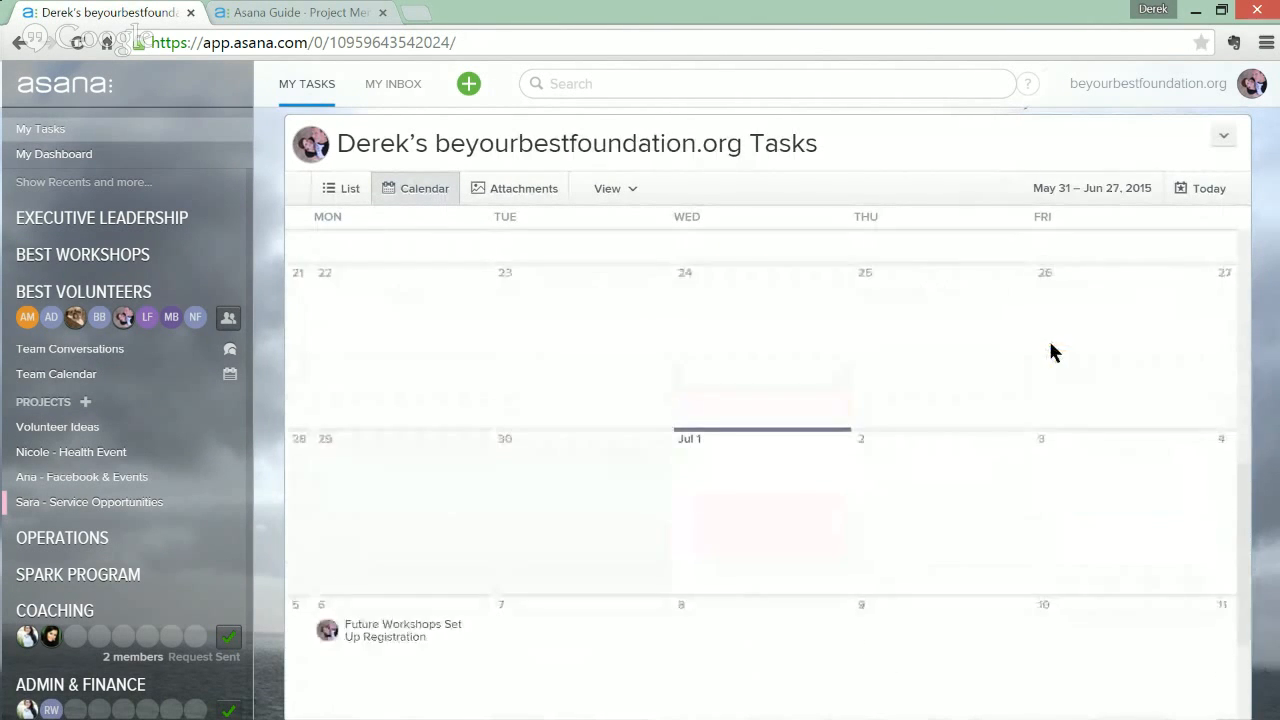
scroll(1050, 343, down, 4)
scroll(1050, 343, up, 12)
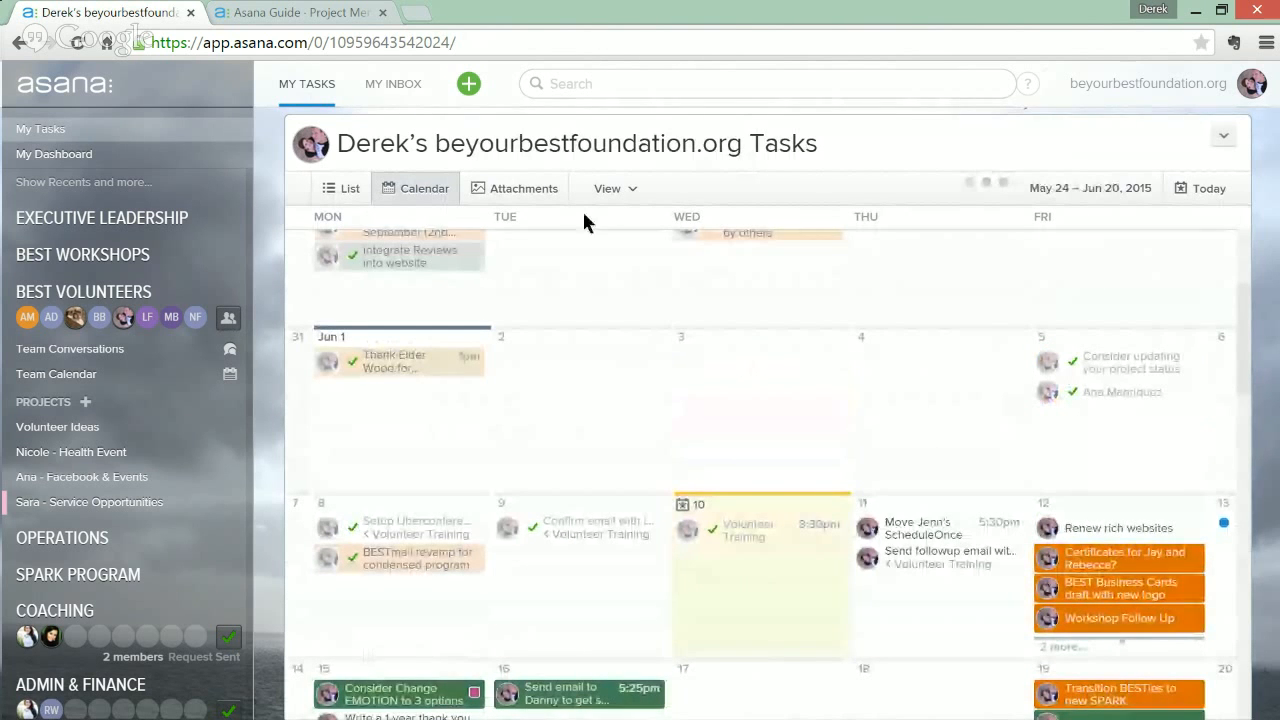
click(612, 190)
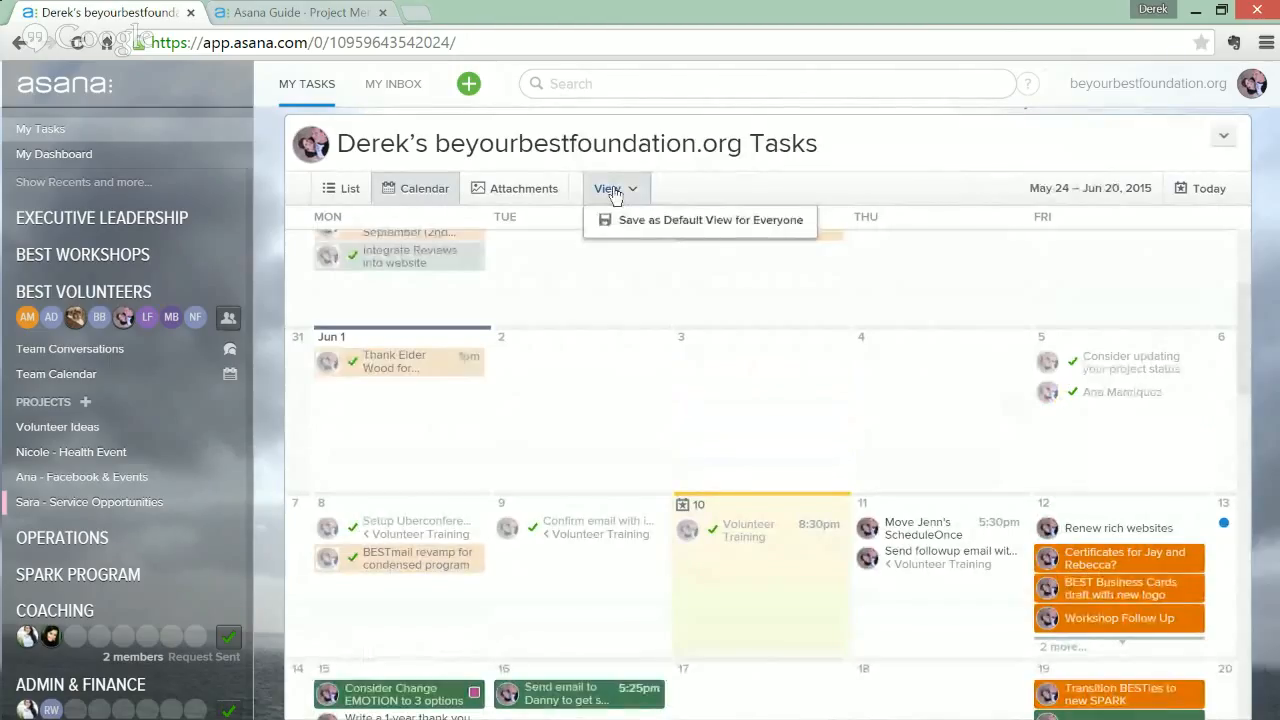
click(336, 188)
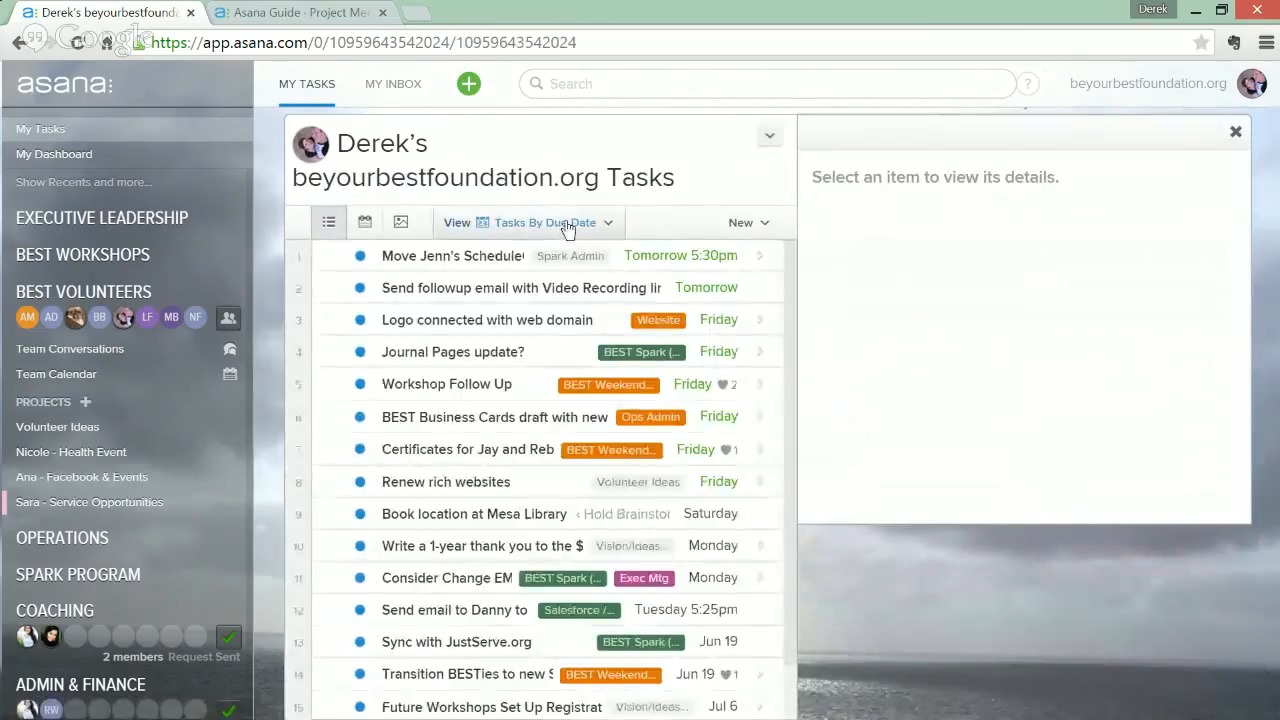
Step: Switch My Tasks to the Tasks to Do view and look over the other recommended views
click(557, 226)
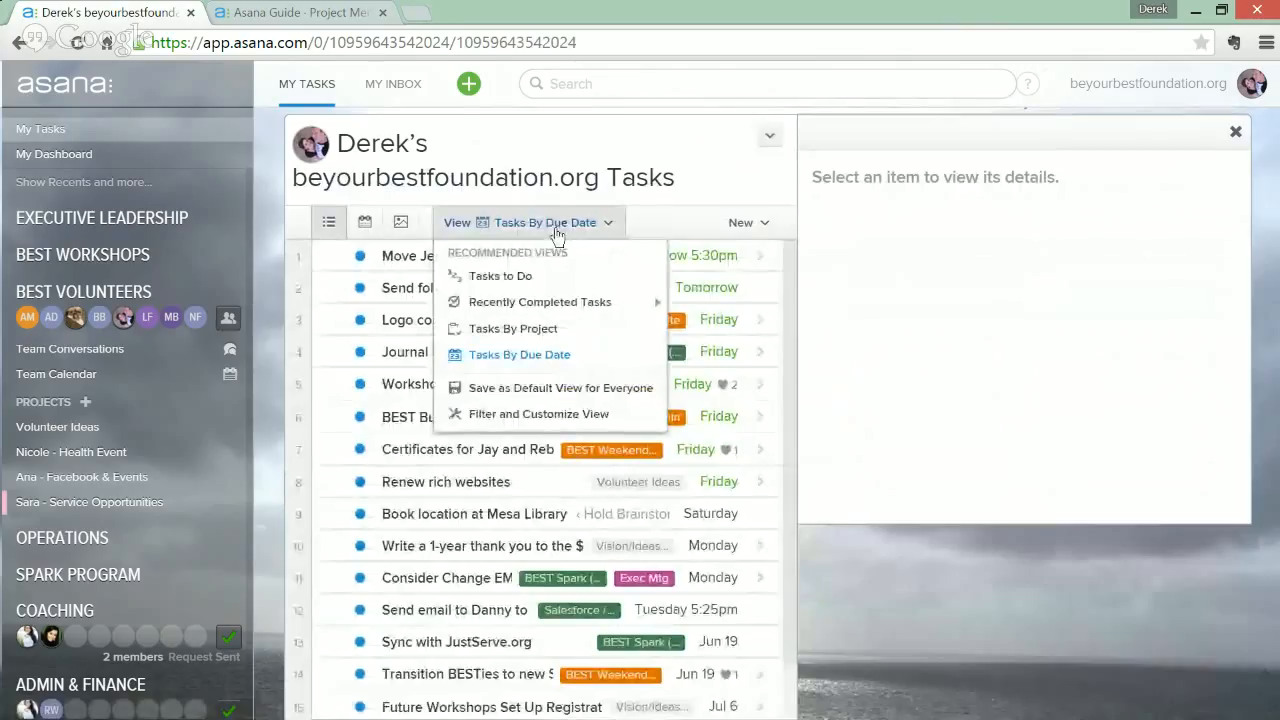
click(527, 278)
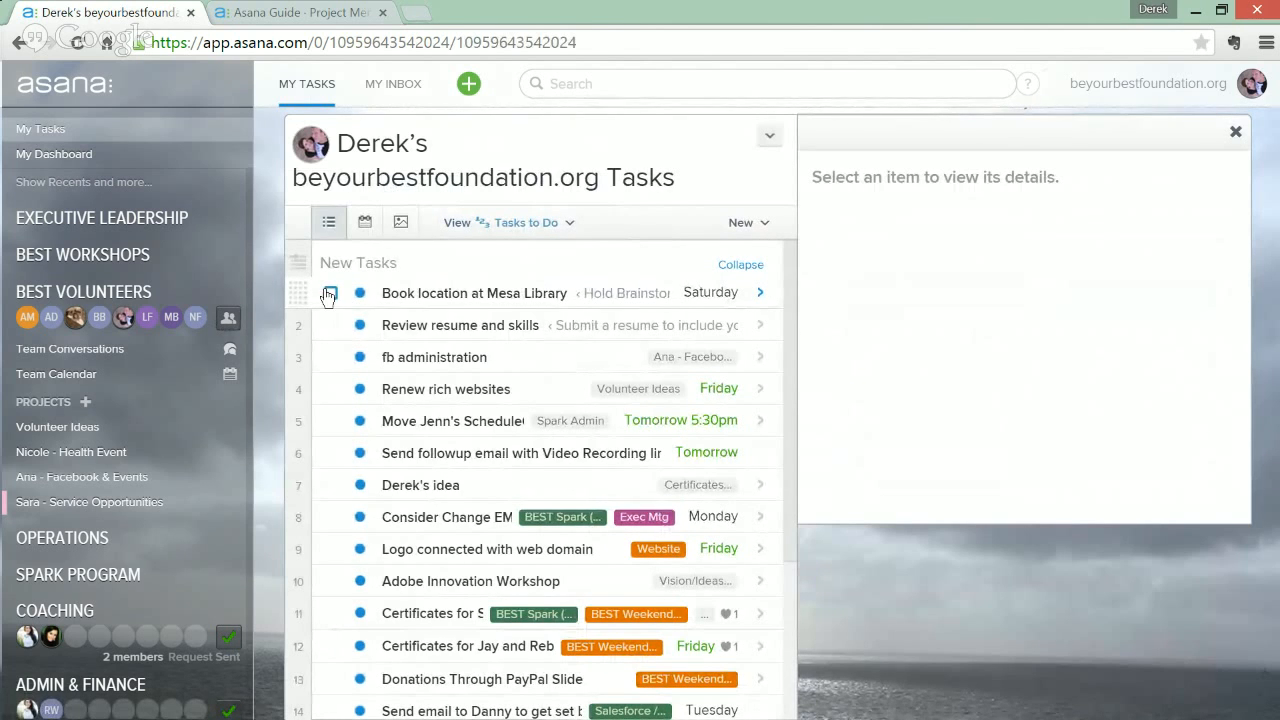
click(471, 228)
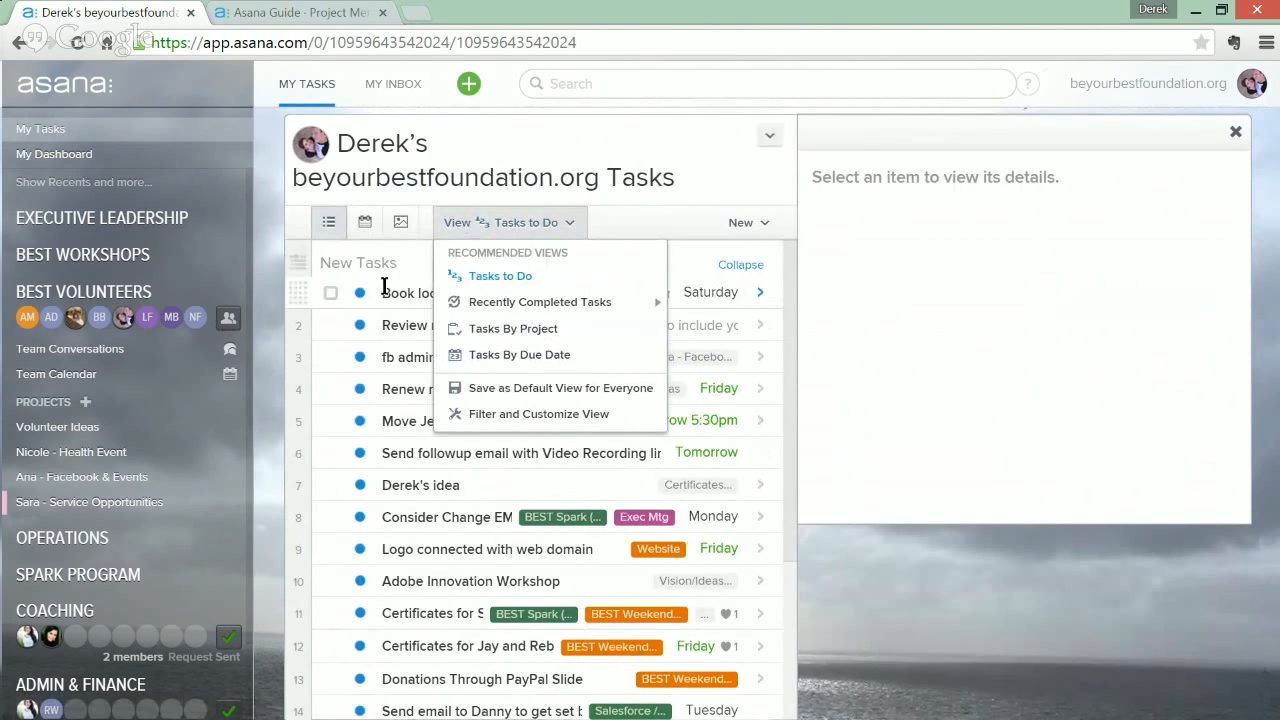
scroll(406, 456, down, 3)
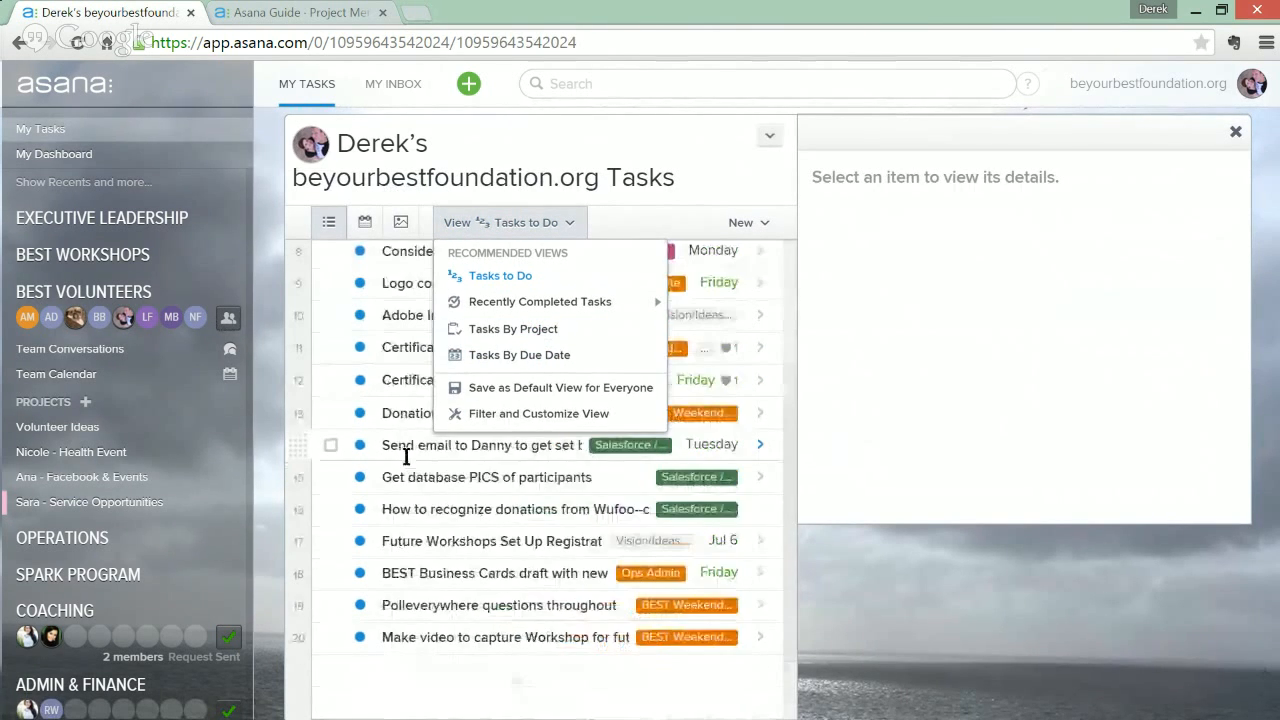
scroll(410, 440, up, 5)
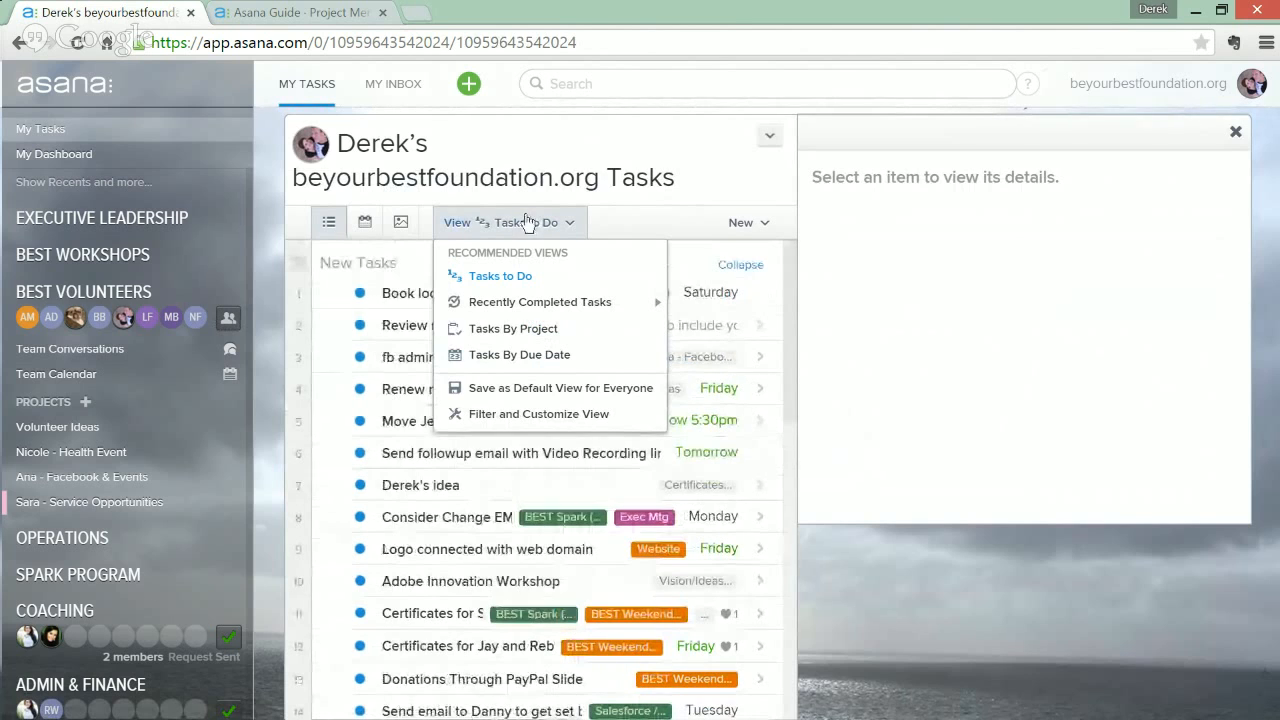
Step: Check the add task or section options, then open the Volunteer Ideas project
click(753, 223)
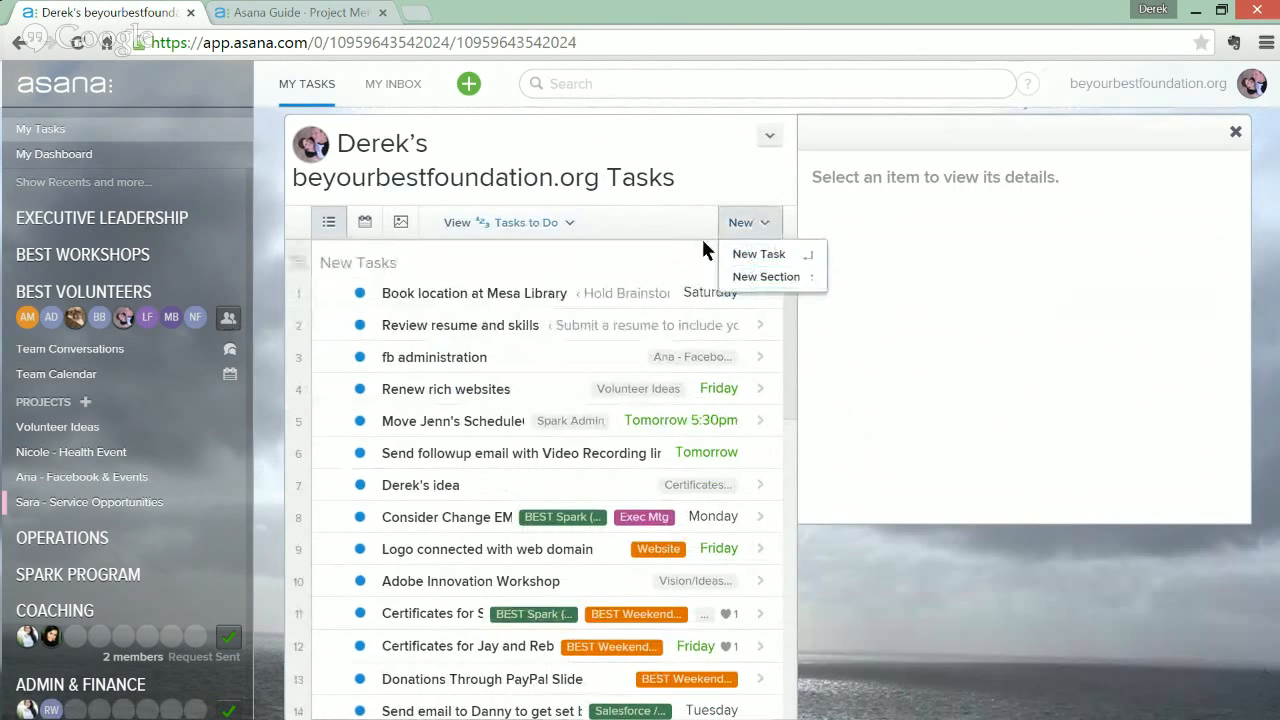
click(656, 227)
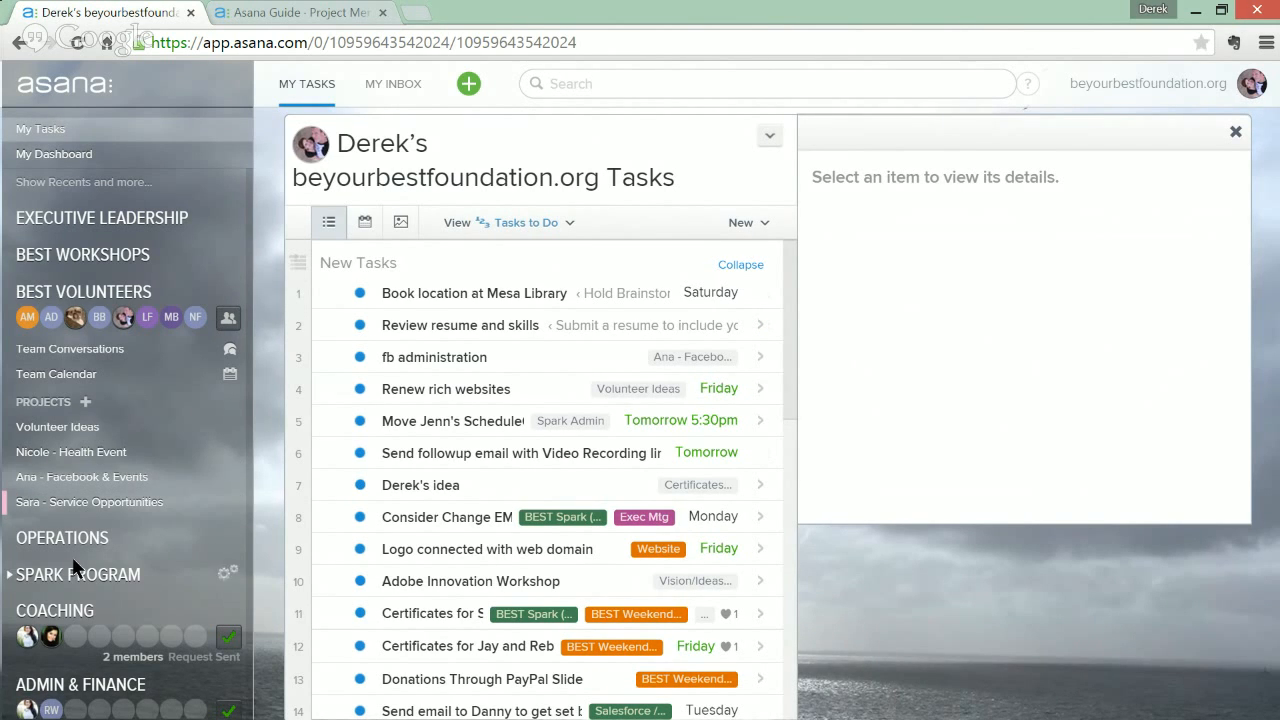
click(57, 428)
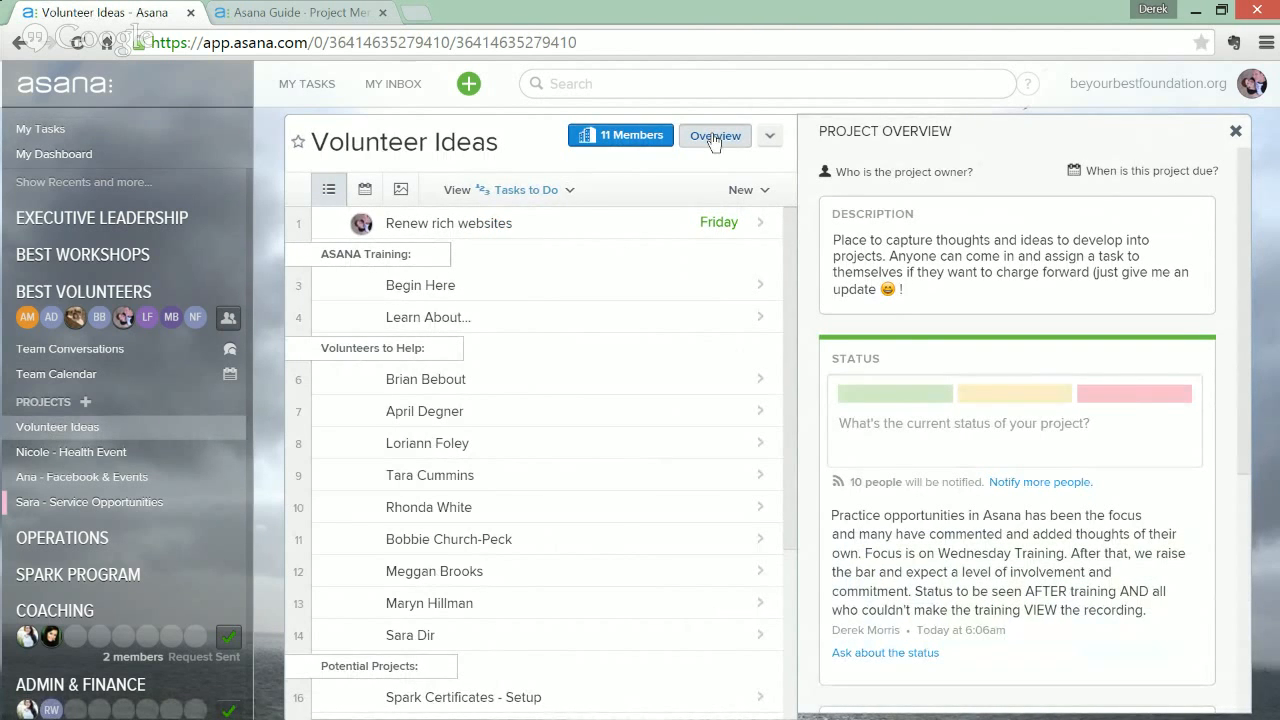
click(470, 281)
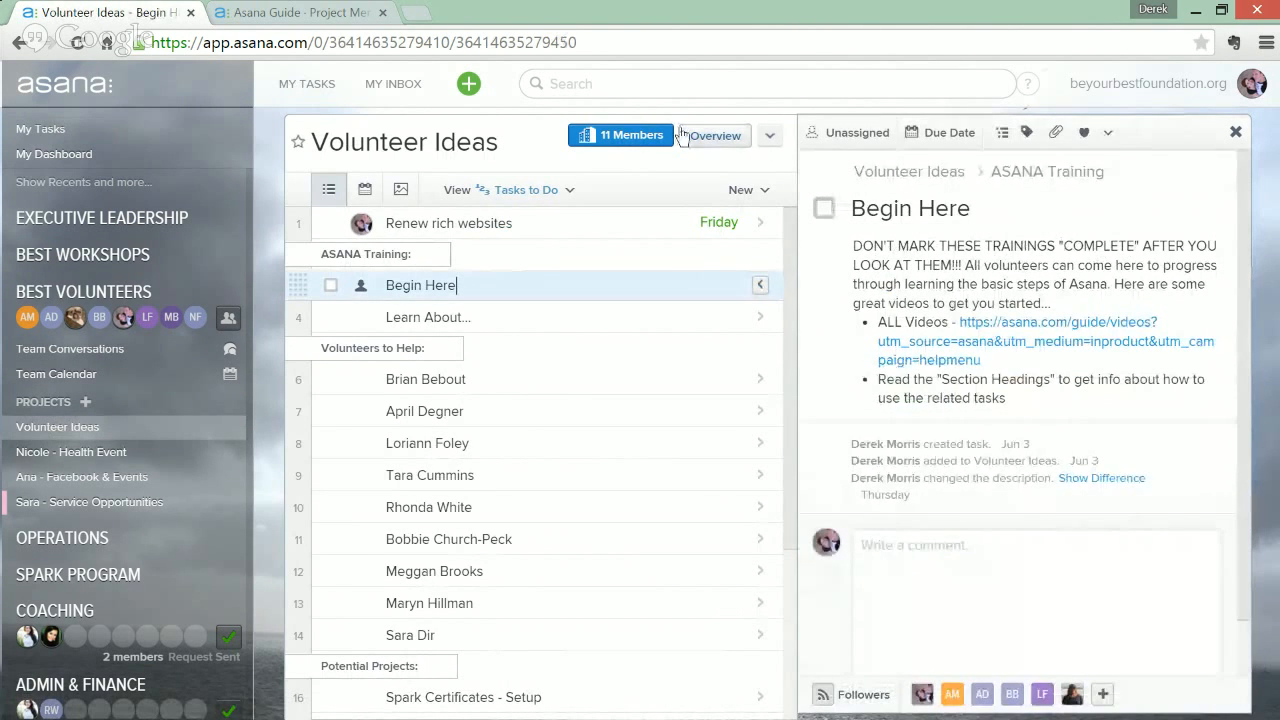
click(716, 140)
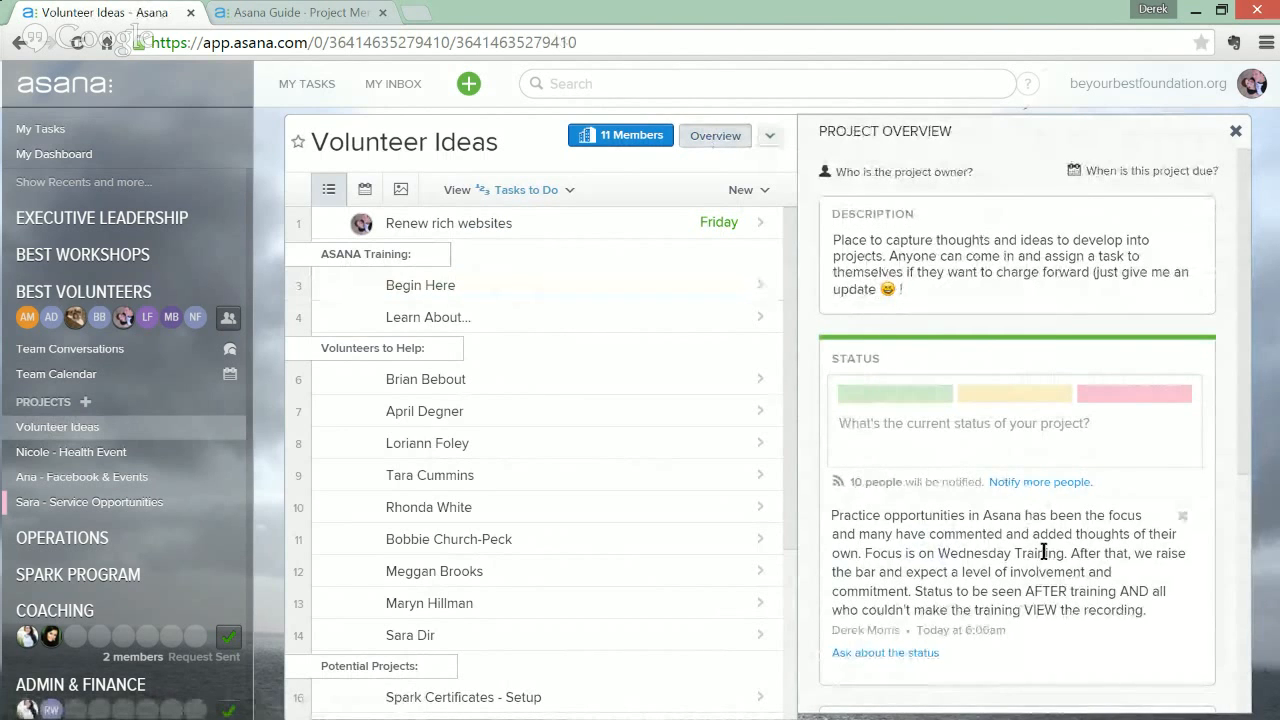
scroll(947, 552, down, 2)
scroll(947, 552, down, 4)
scroll(945, 548, up, 6)
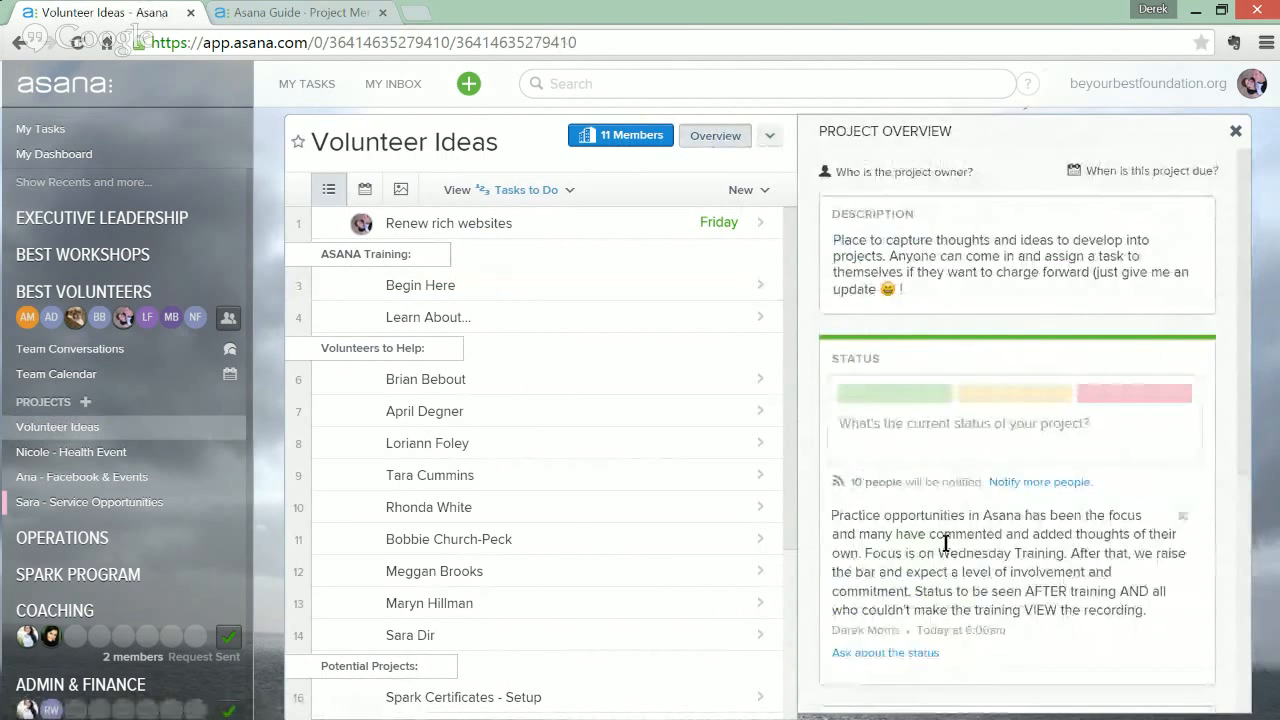
click(832, 238)
drag(832, 238, 937, 283)
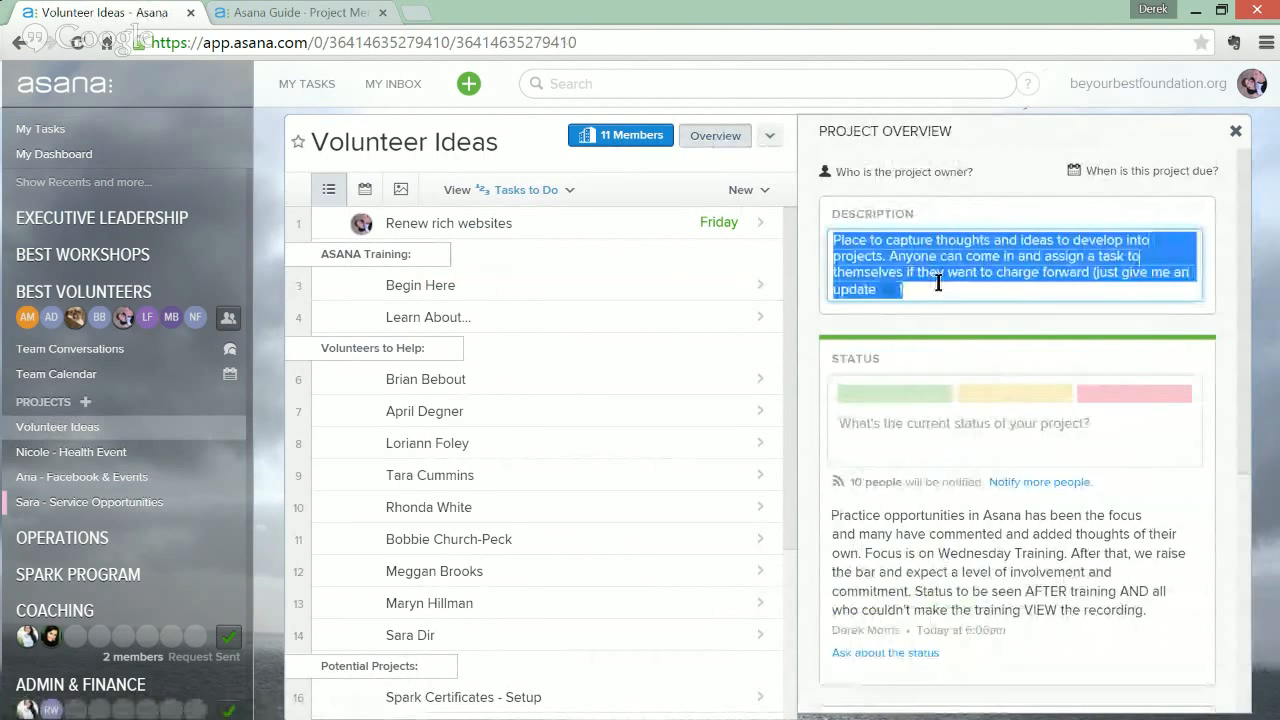
Step: Make the suggested teammate the Volunteer Ideas project owner
click(896, 174)
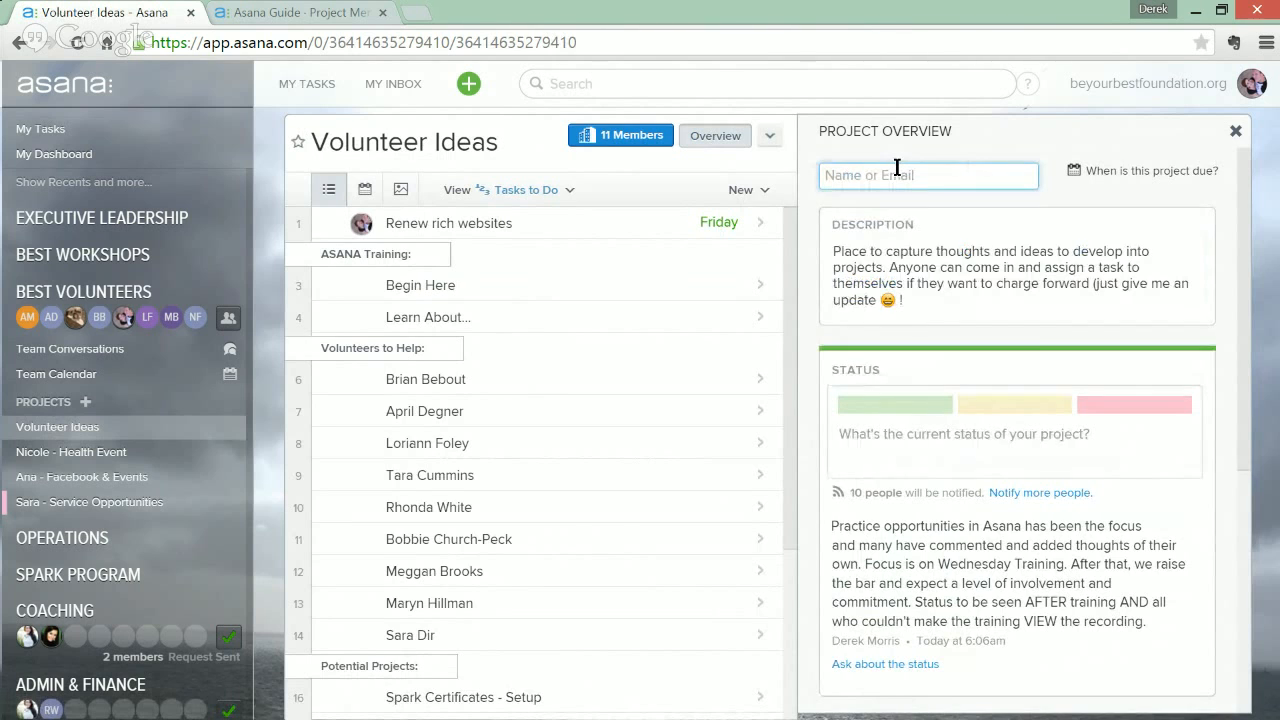
text(dere)
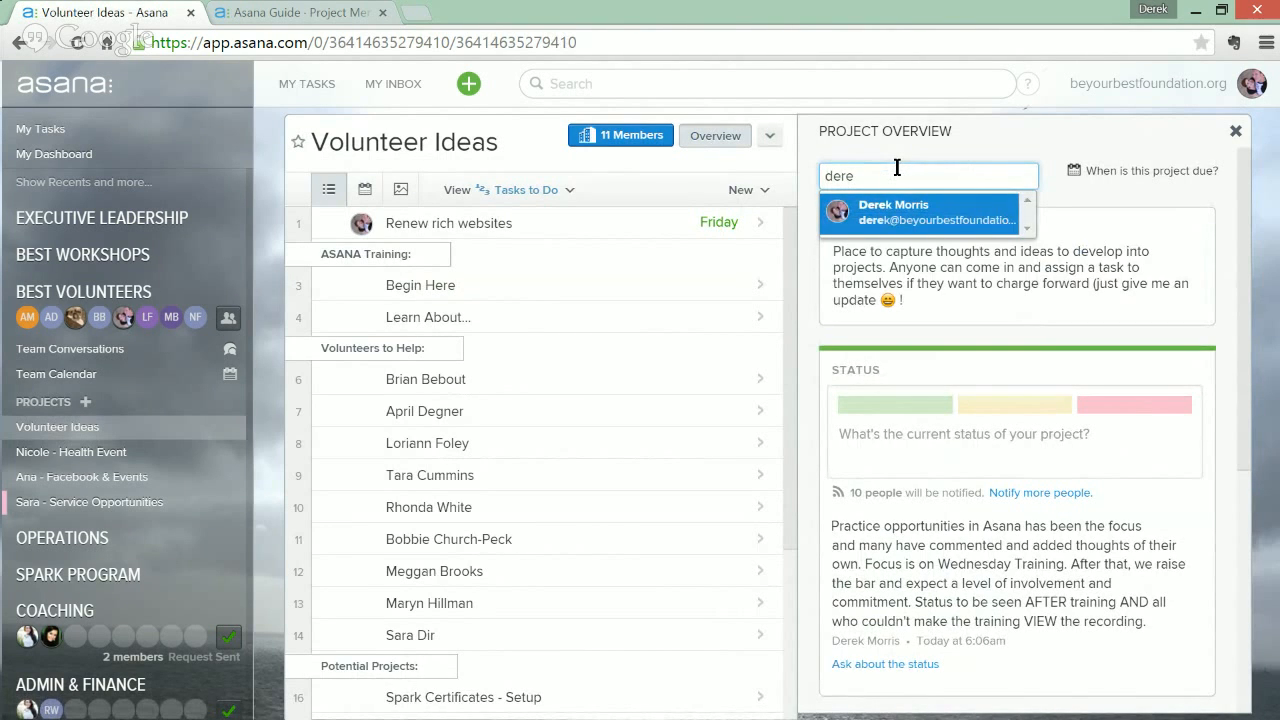
click(922, 214)
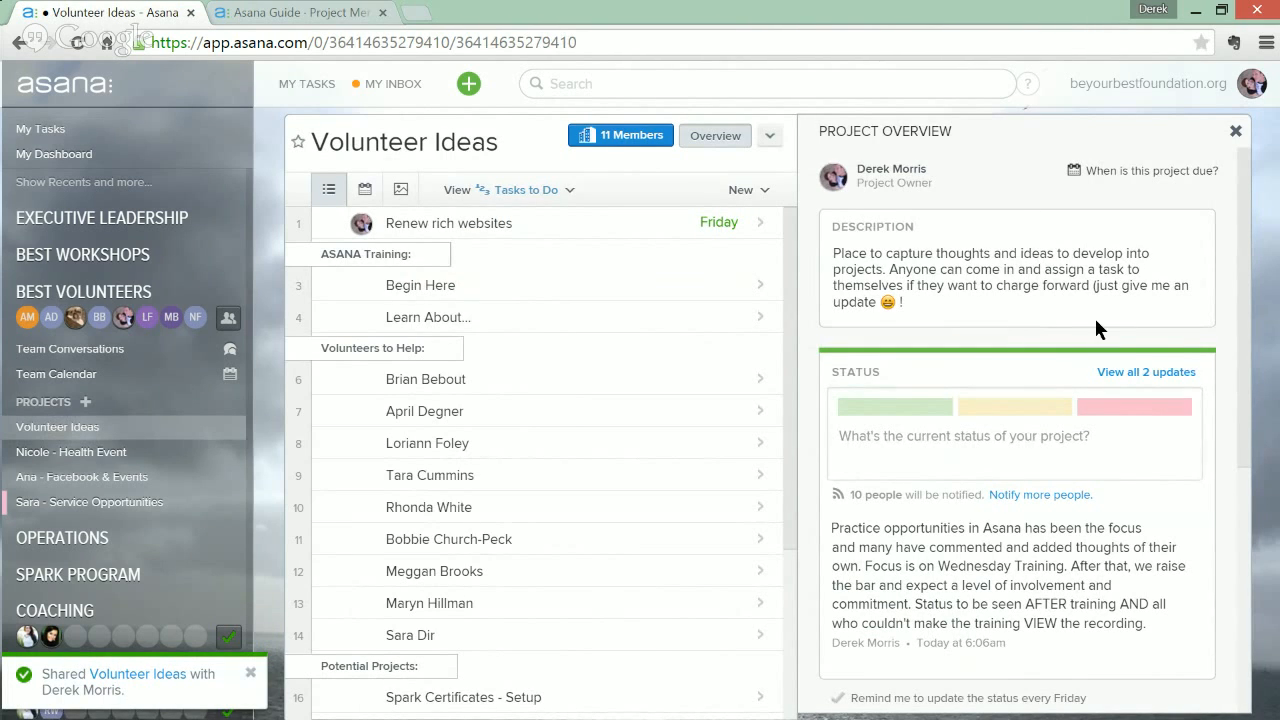
Step: Set the project due date to June 20, then change it to July 11, 2015
click(1155, 176)
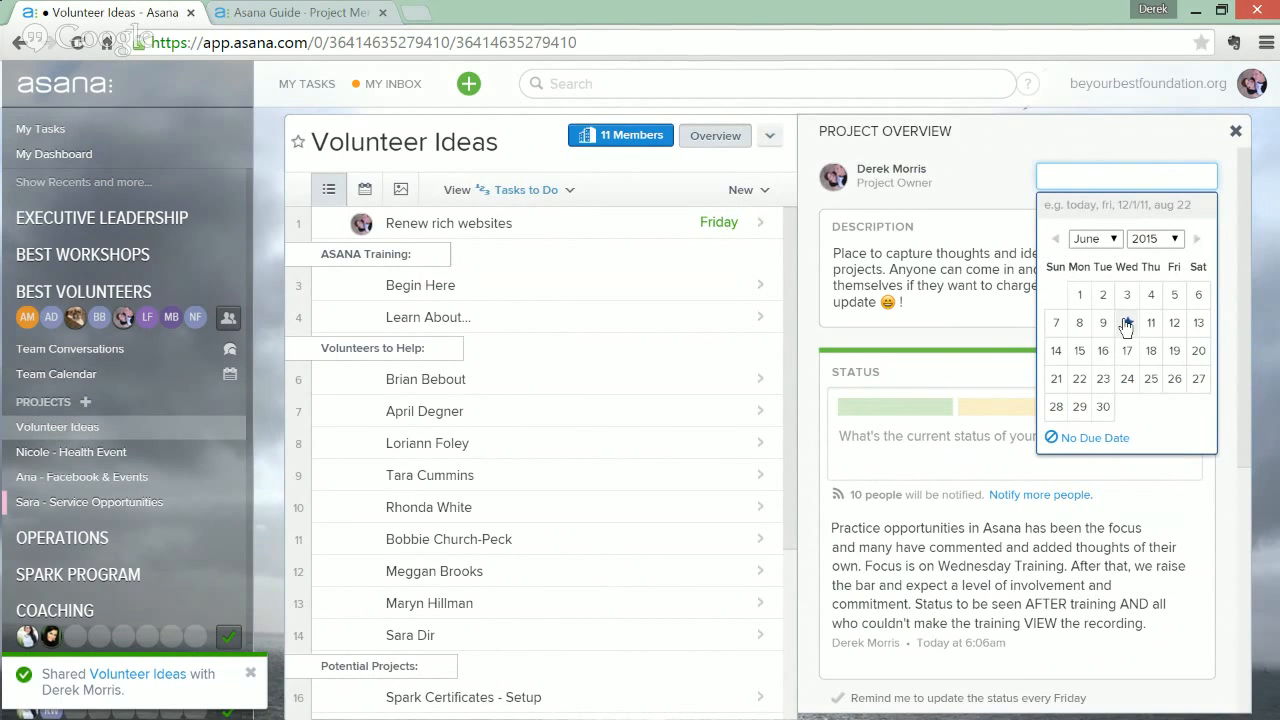
click(1196, 357)
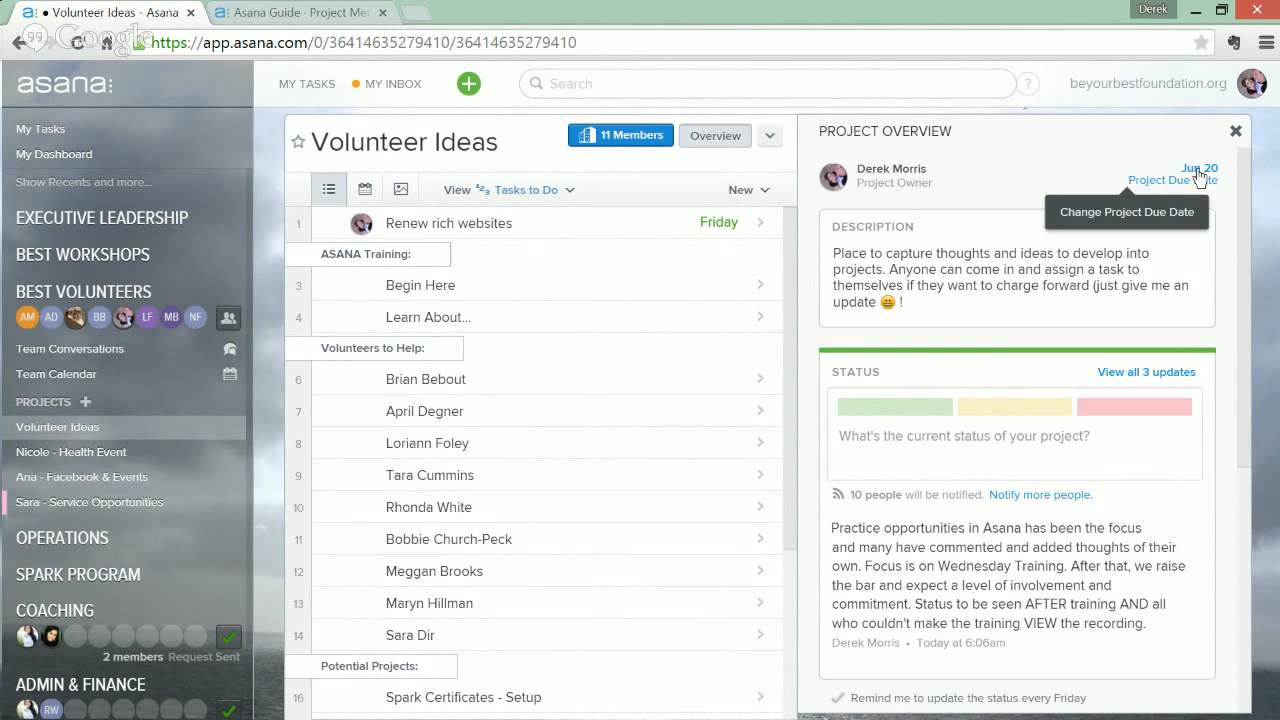
click(1166, 178)
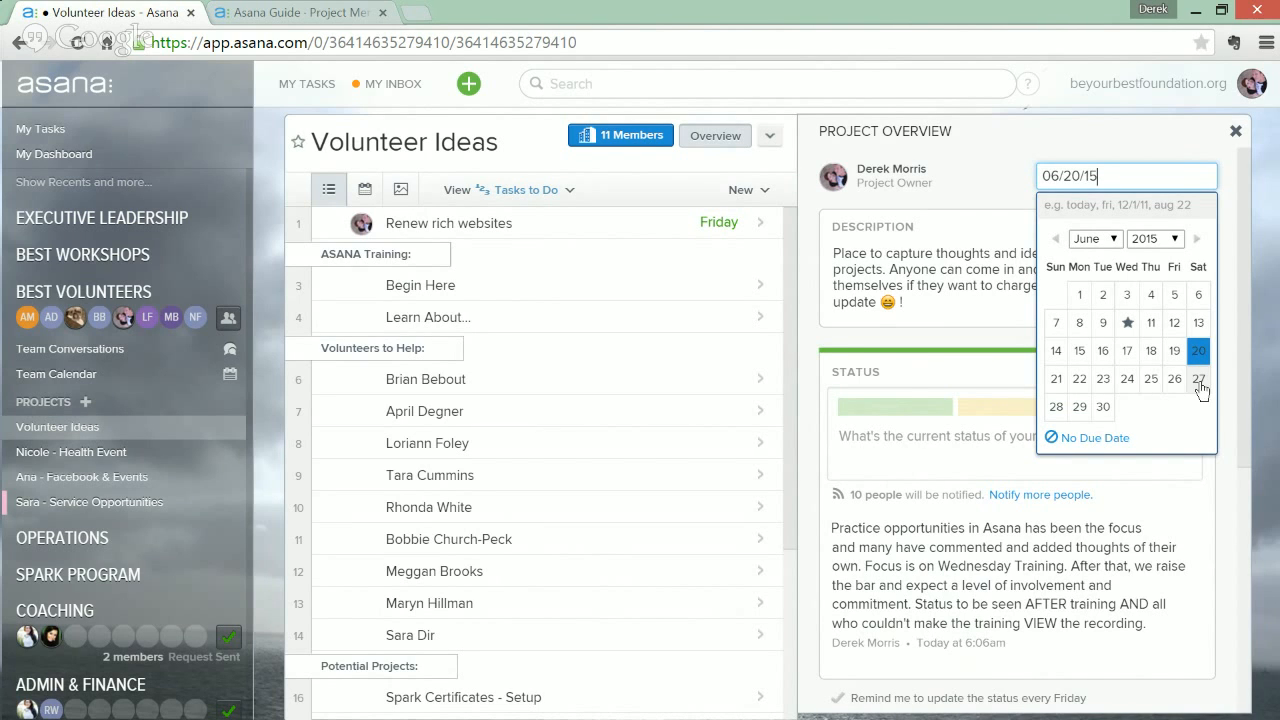
click(1198, 239)
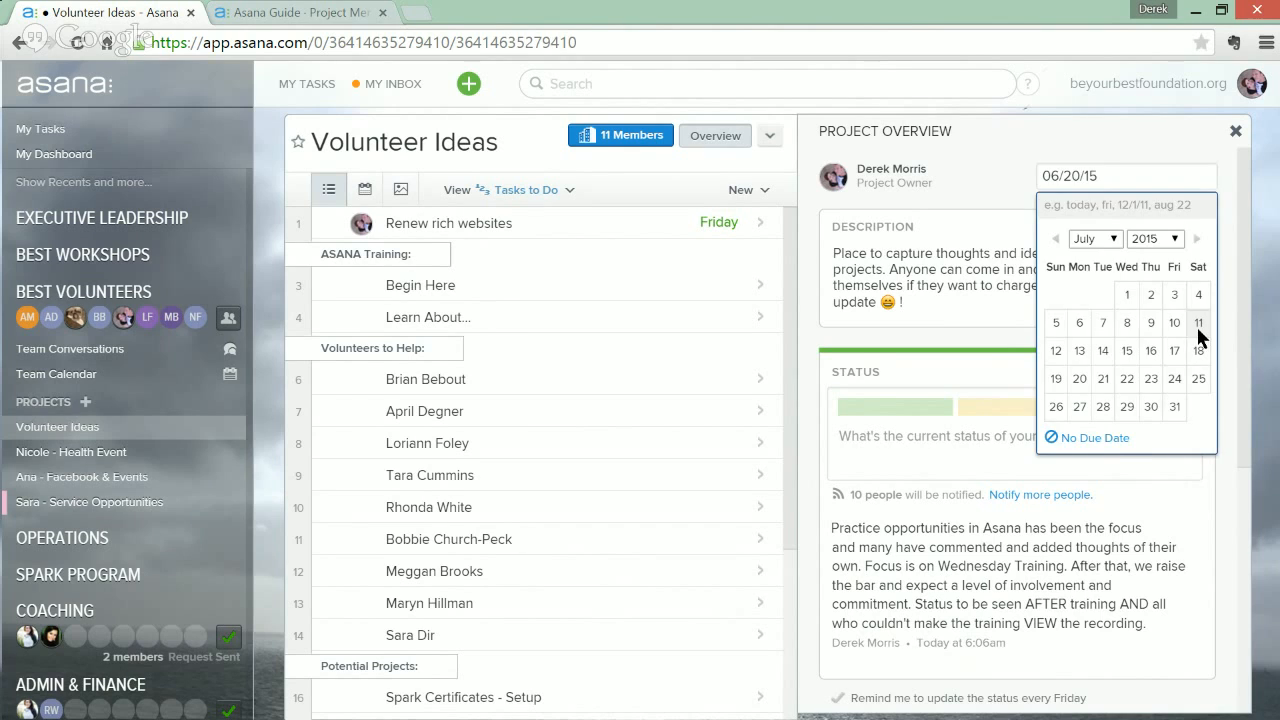
click(1198, 324)
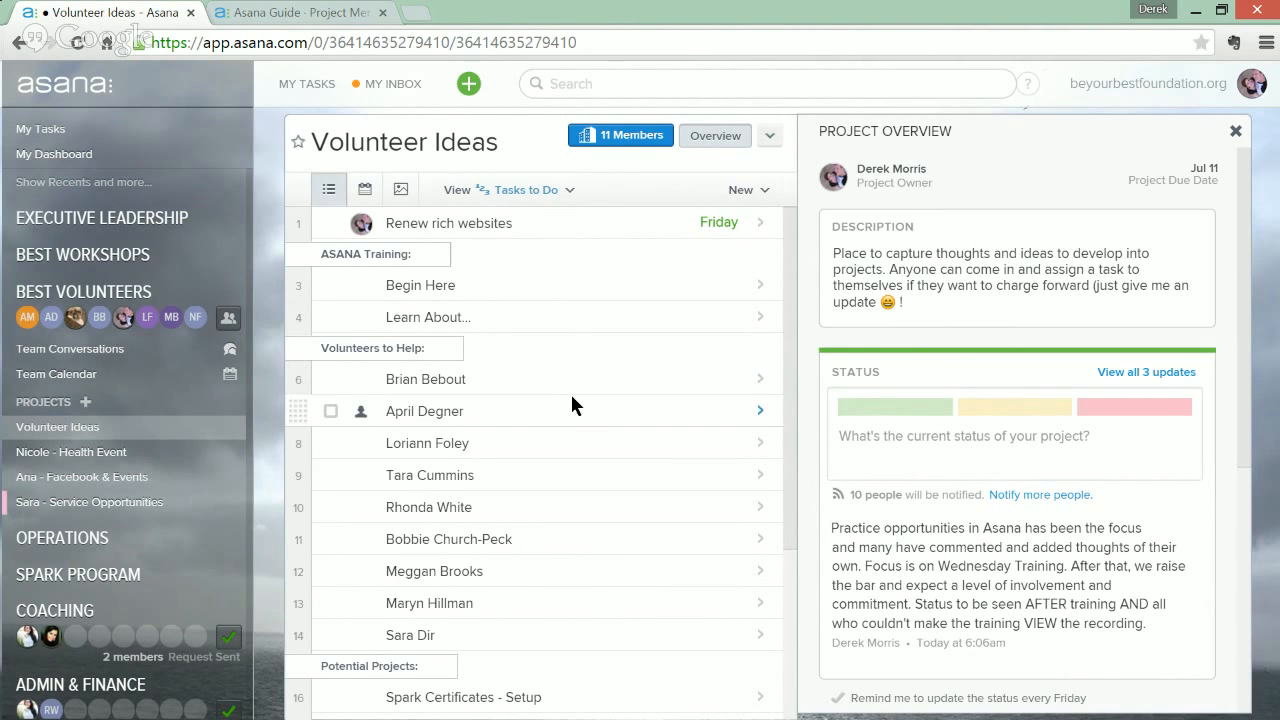
Step: Look through the Spark Certificates and Salesforce tasks in Potential Projects
scroll(572, 400, down, 4)
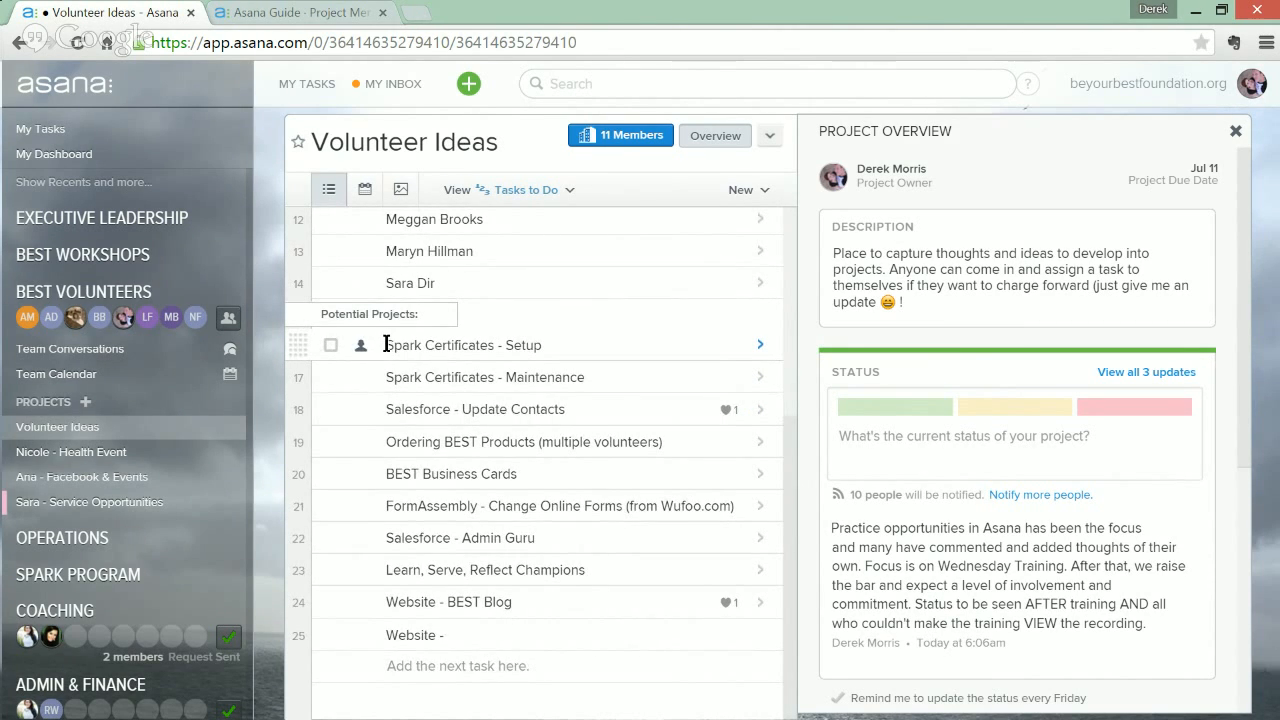
drag(386, 344, 550, 350)
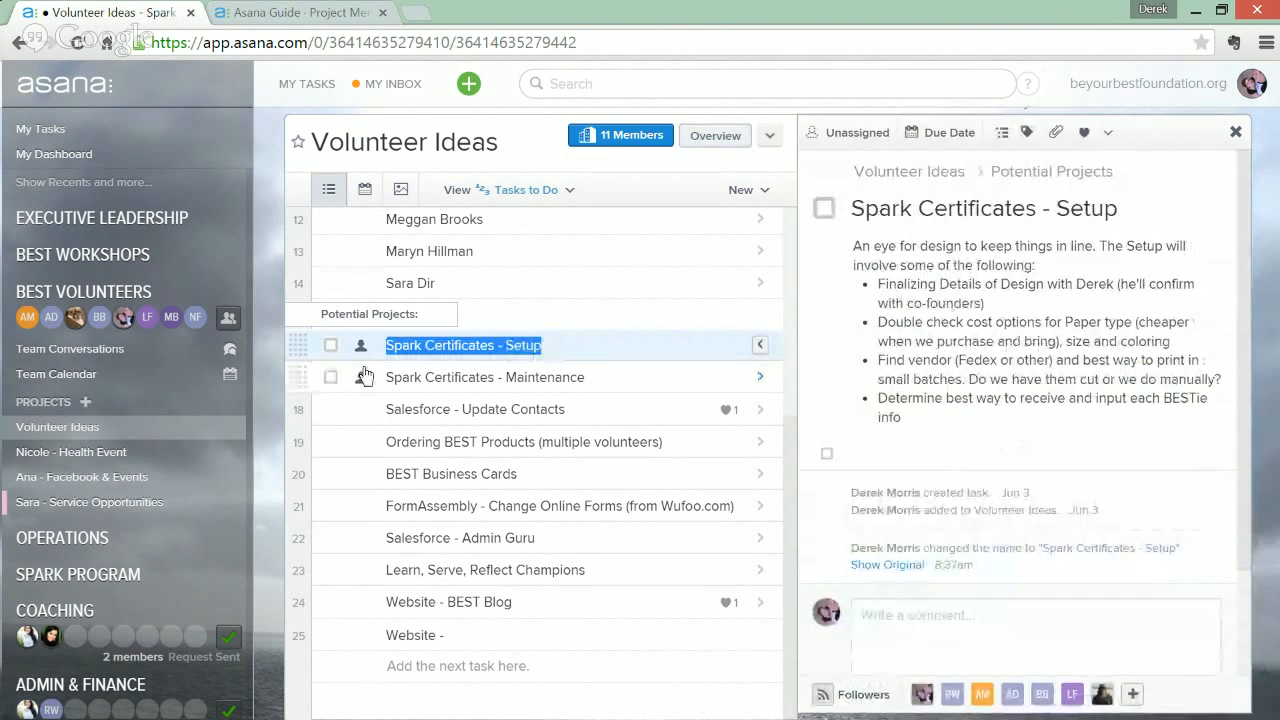
click(466, 379)
click(457, 410)
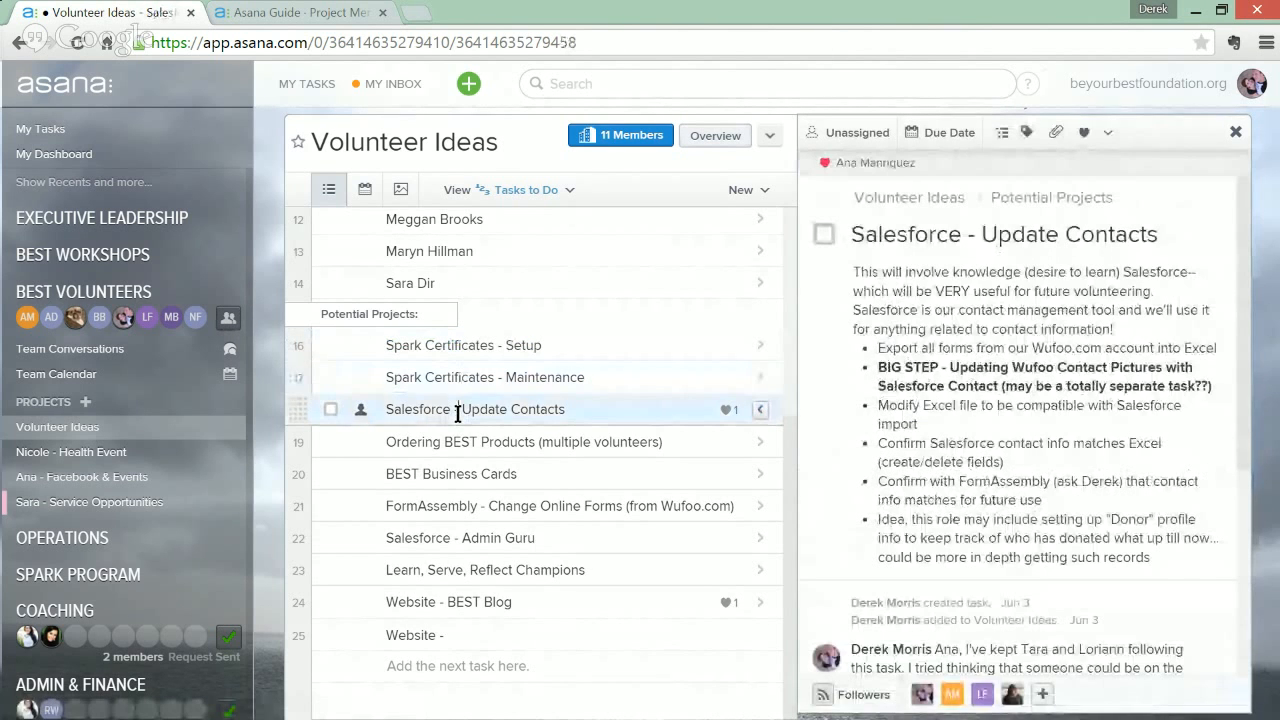
Step: Rename the 'Website -' task to 'Website - Management' and go to its description
click(430, 635)
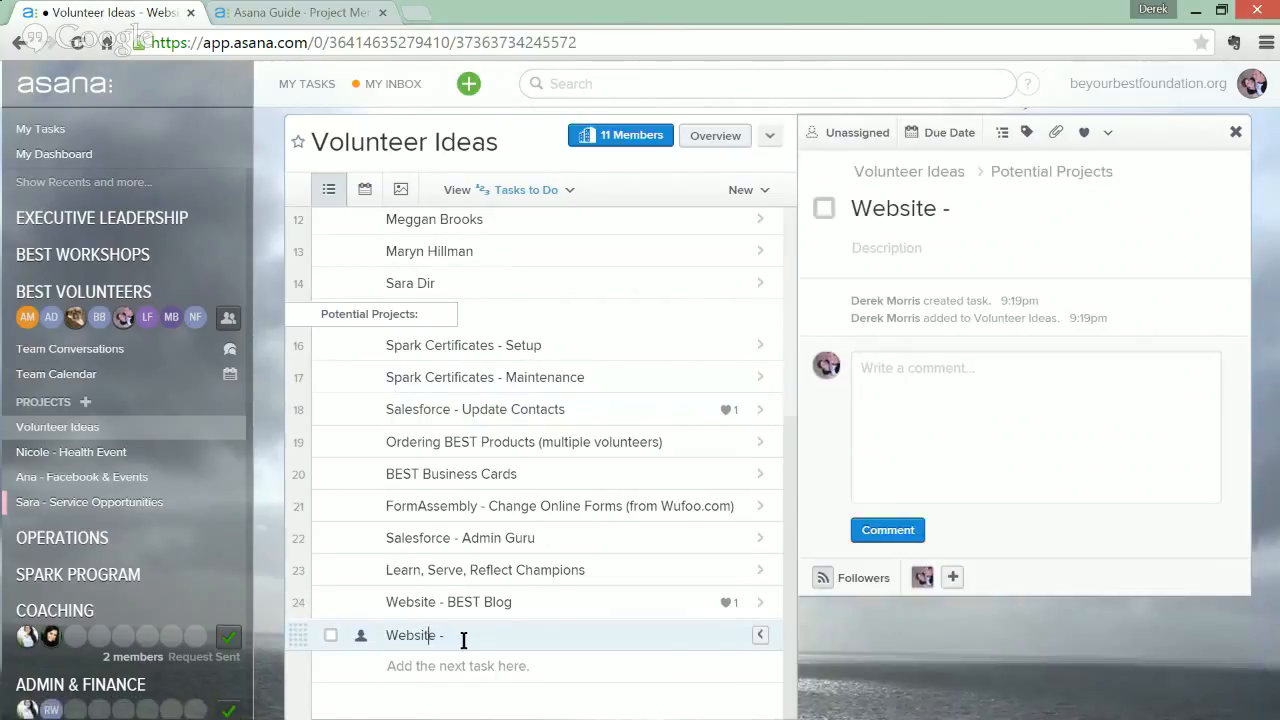
text(Management)
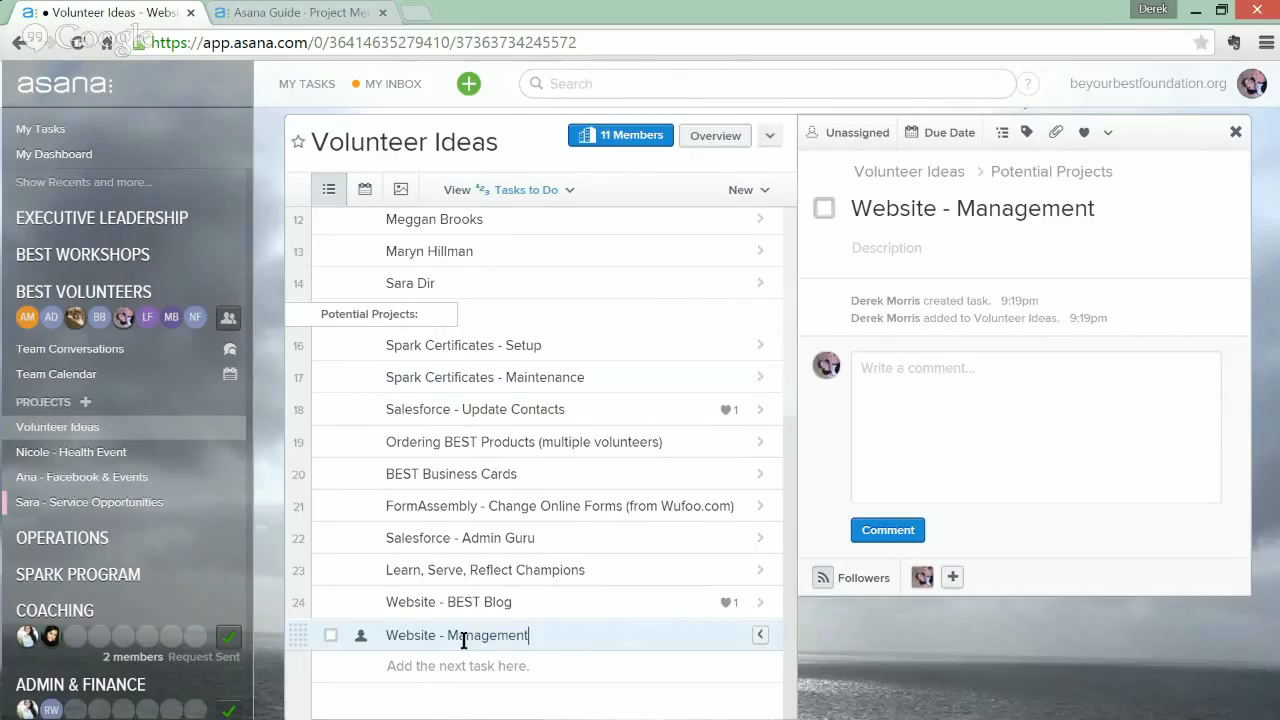
click(899, 250)
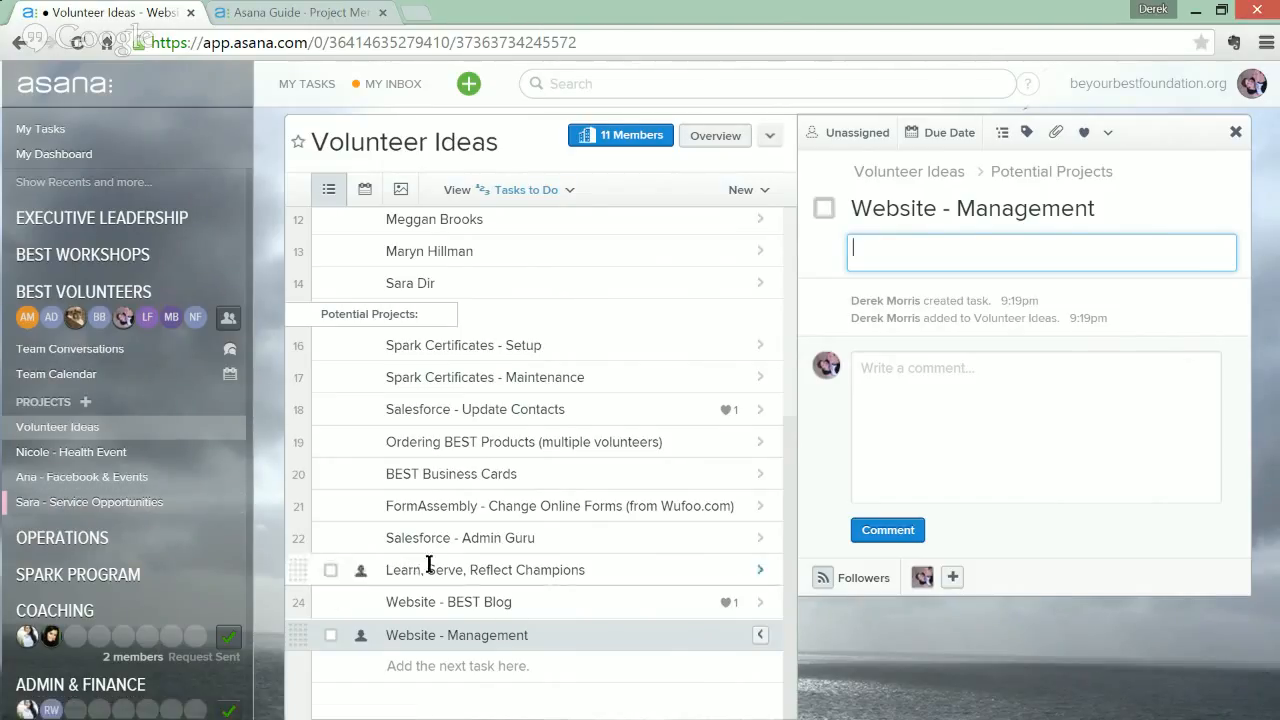
click(99, 503)
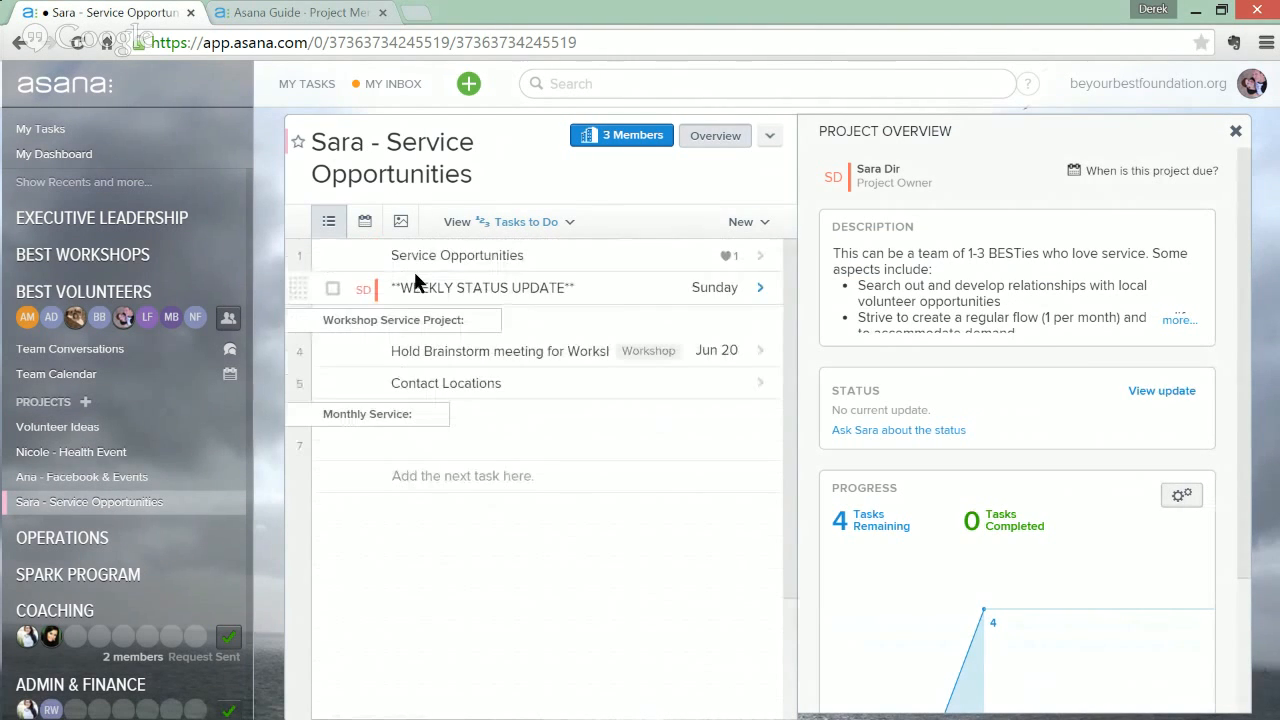
click(420, 255)
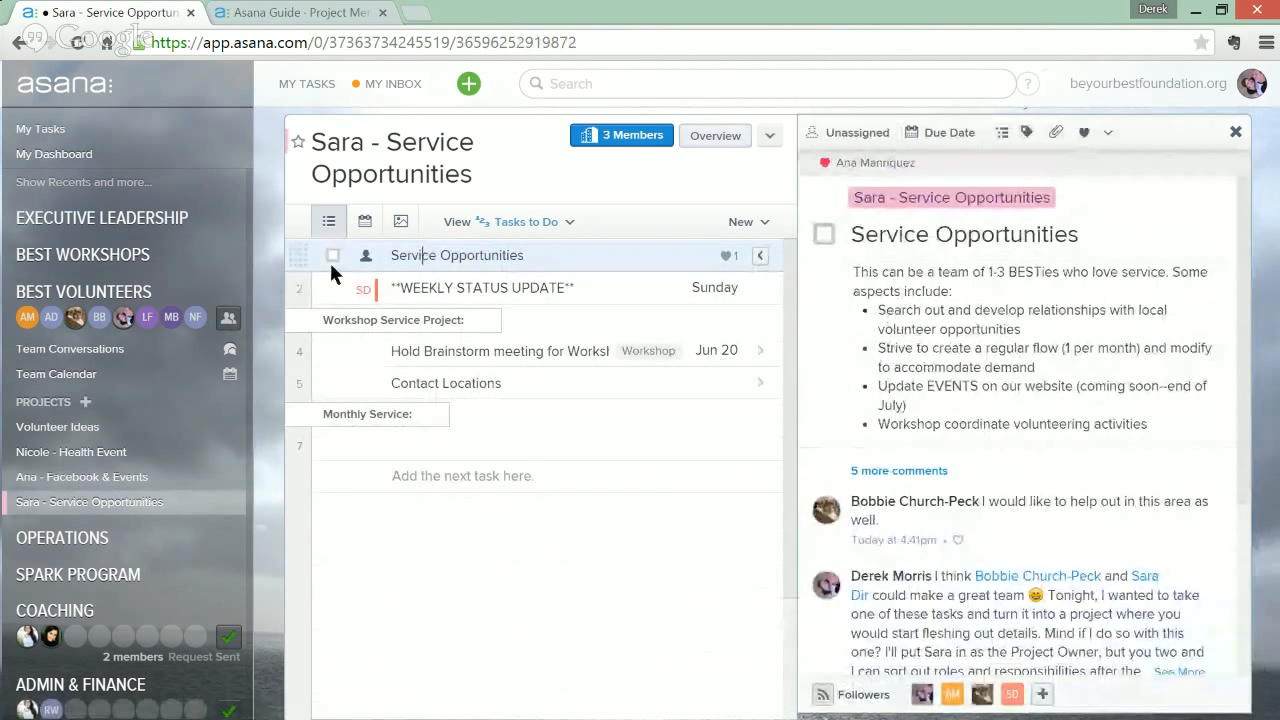
drag(292, 248, 362, 256)
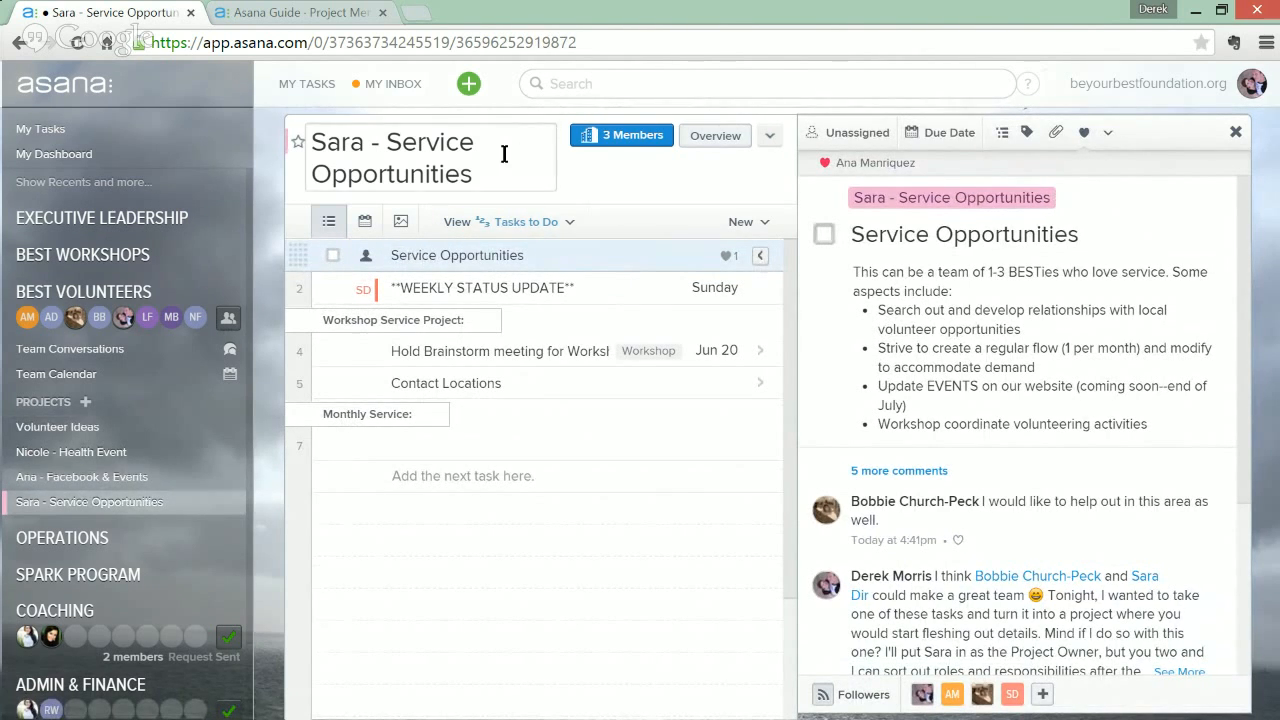
click(713, 137)
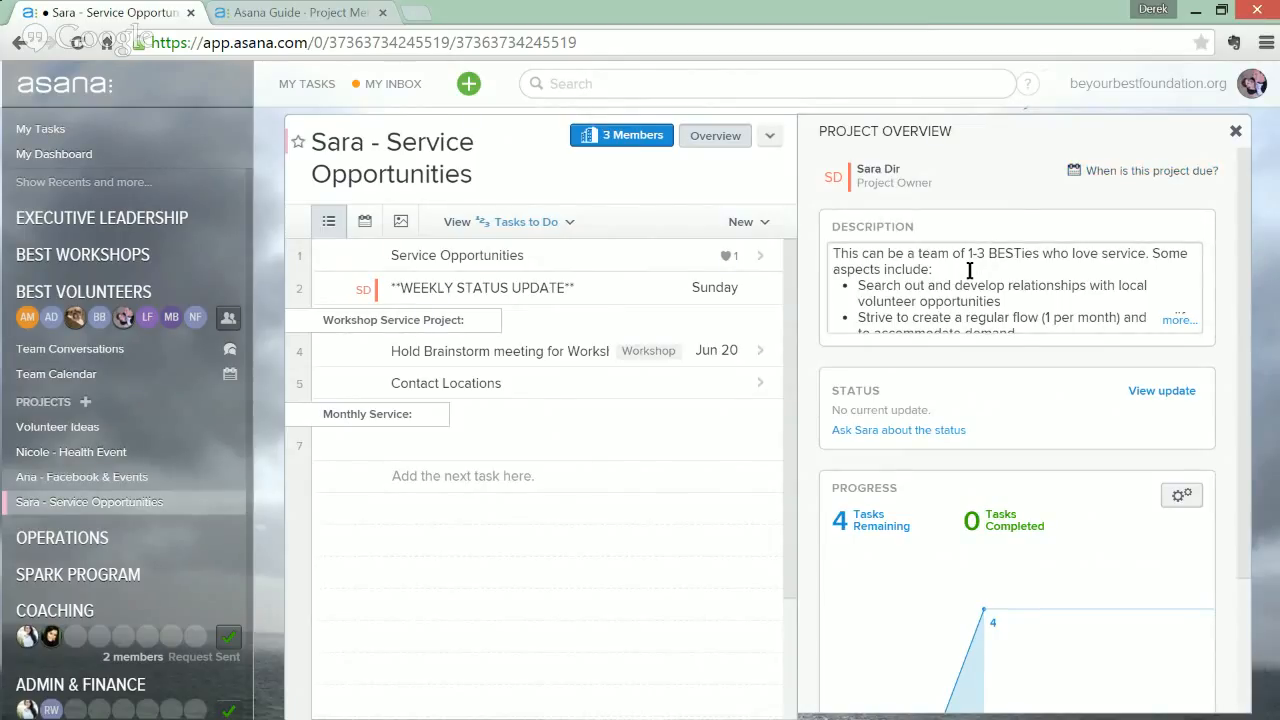
drag(920, 270, 1014, 390)
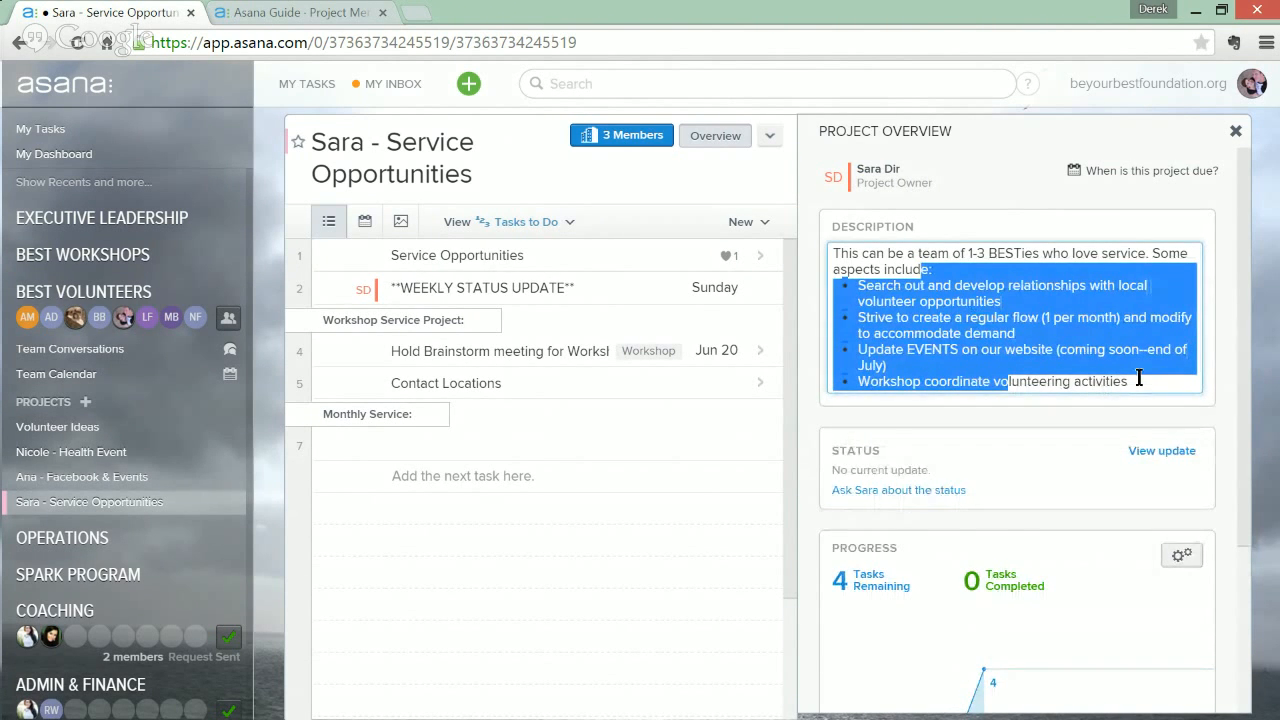
scroll(1029, 350, down, 2)
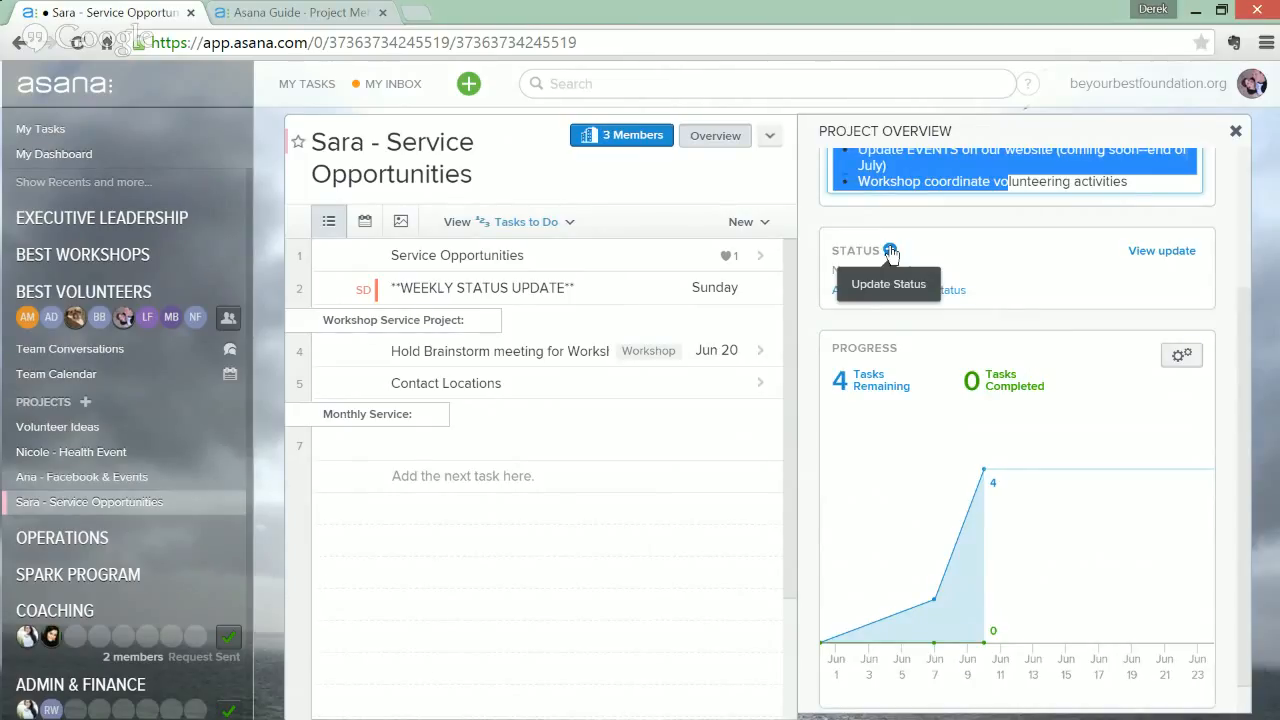
scroll(890, 255, down, 1)
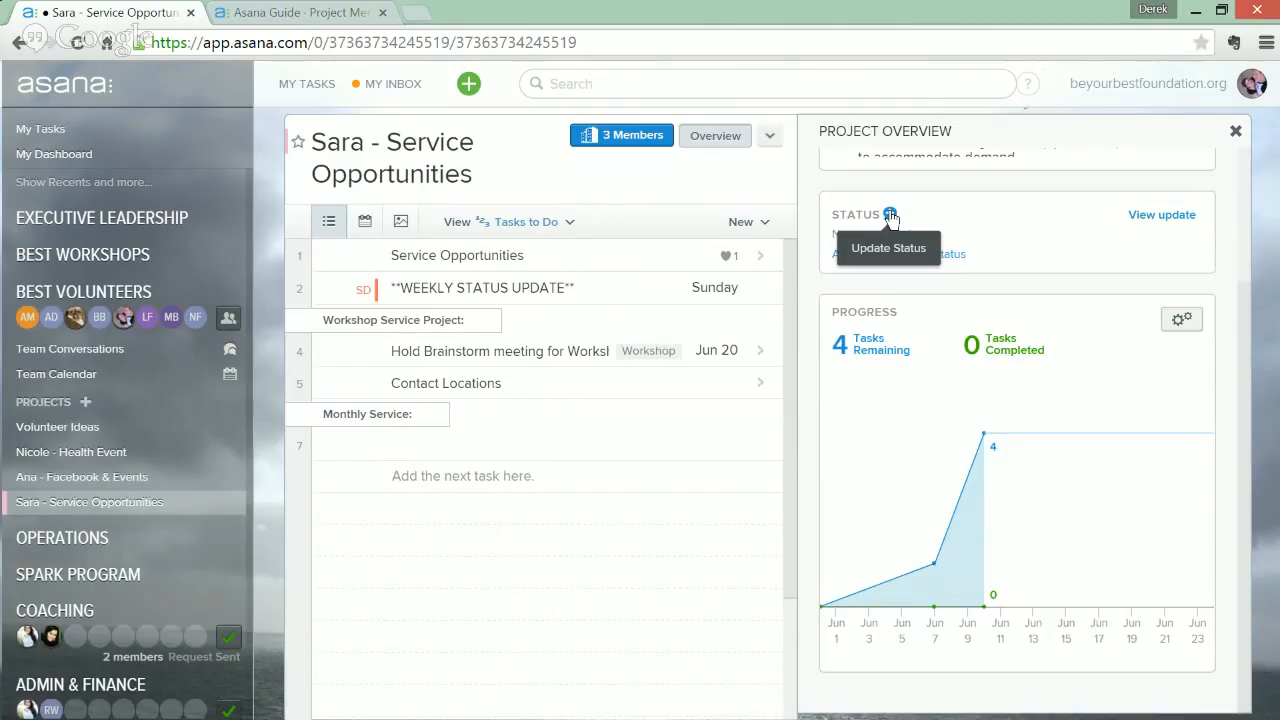
click(890, 216)
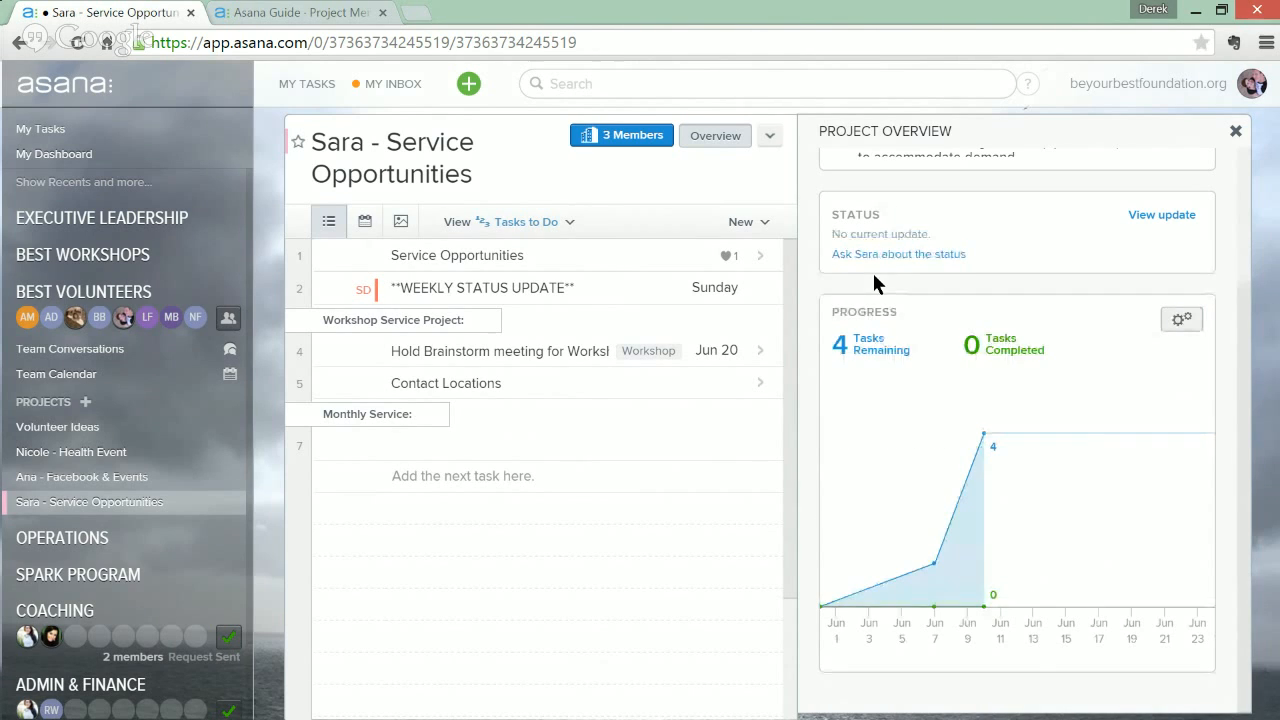
Step: Write the status update 'How it went last week... What I plan to do this week'
click(890, 216)
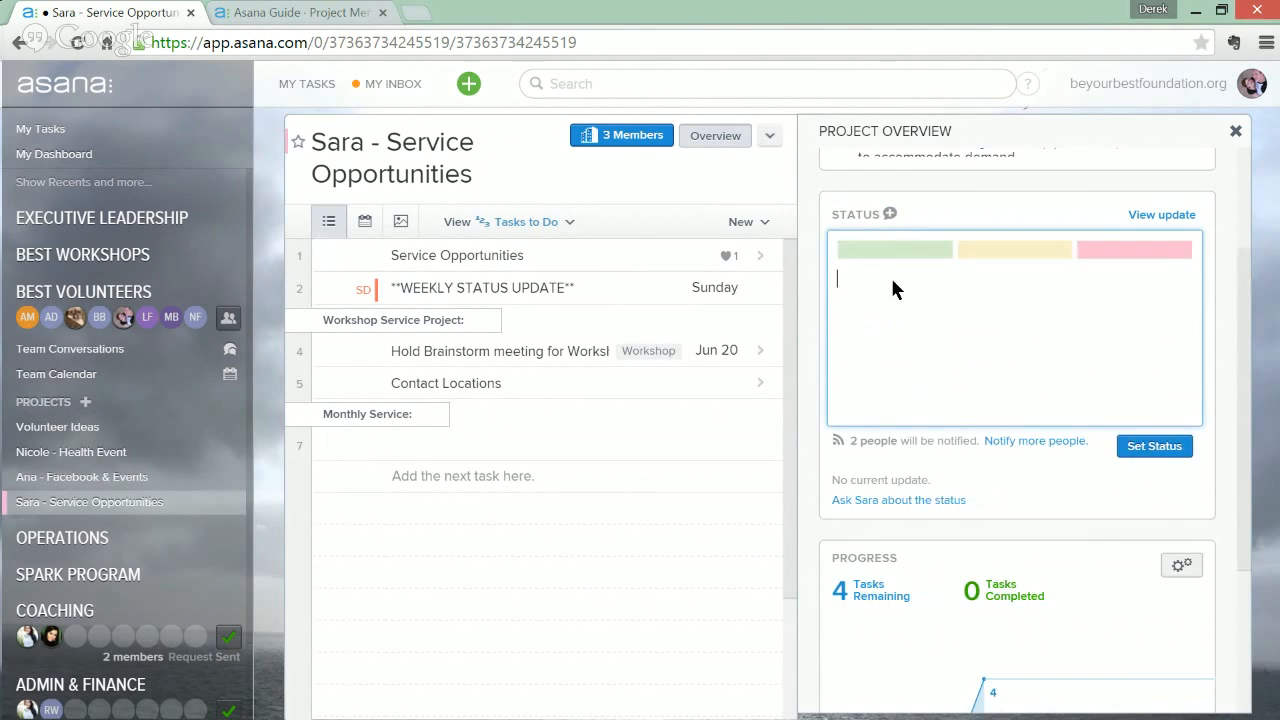
click(892, 279)
click(889, 216)
text(sdfsdf)
key(BackSpace)
key(BackSpace)
key(BackSpace)
key(BackSpace)
key(BackSpace)
key(BackSpace)
text(How it went last week... What I plan to do)
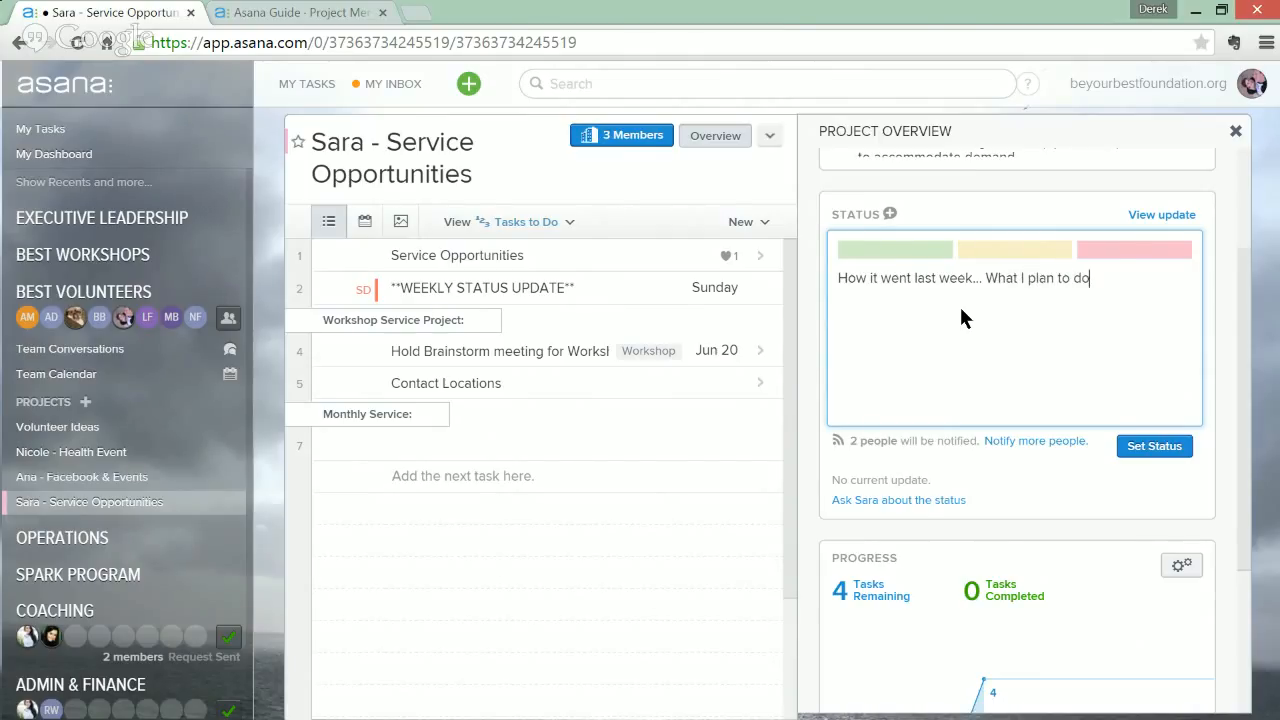
text( this week)
Step: Set the status colour to red, post the update, and review the Progress chart
click(997, 250)
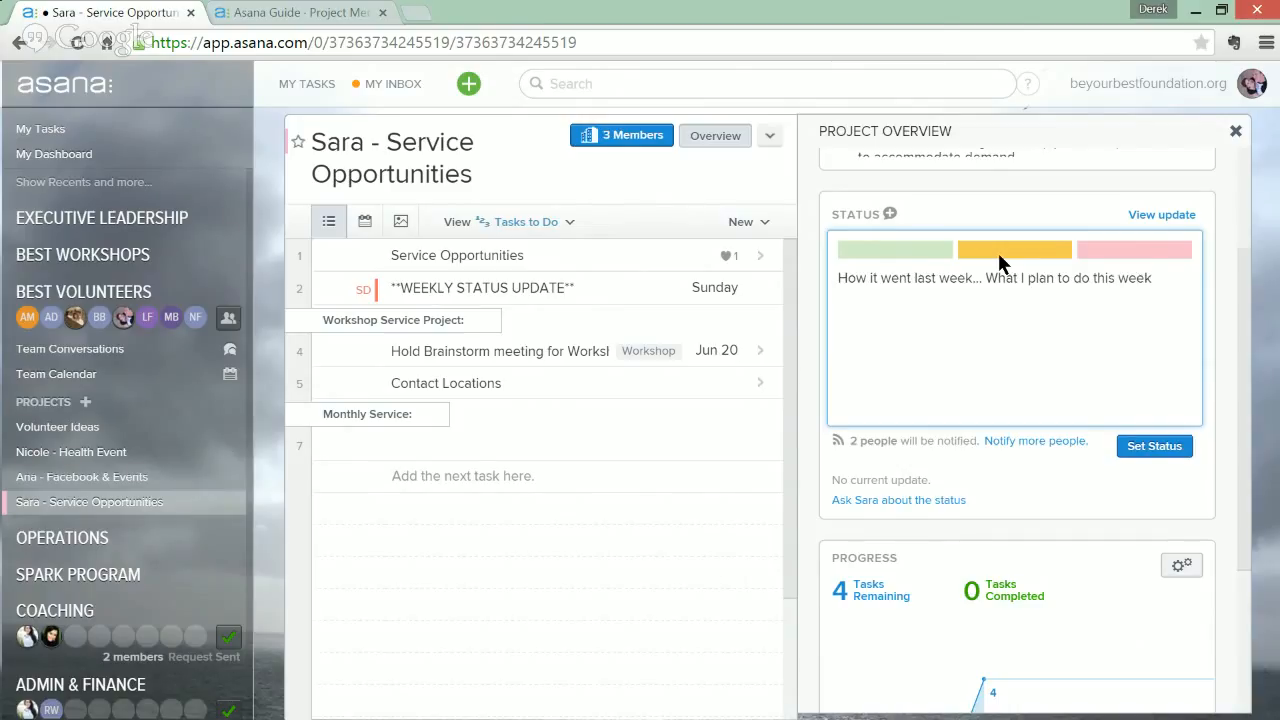
click(1115, 255)
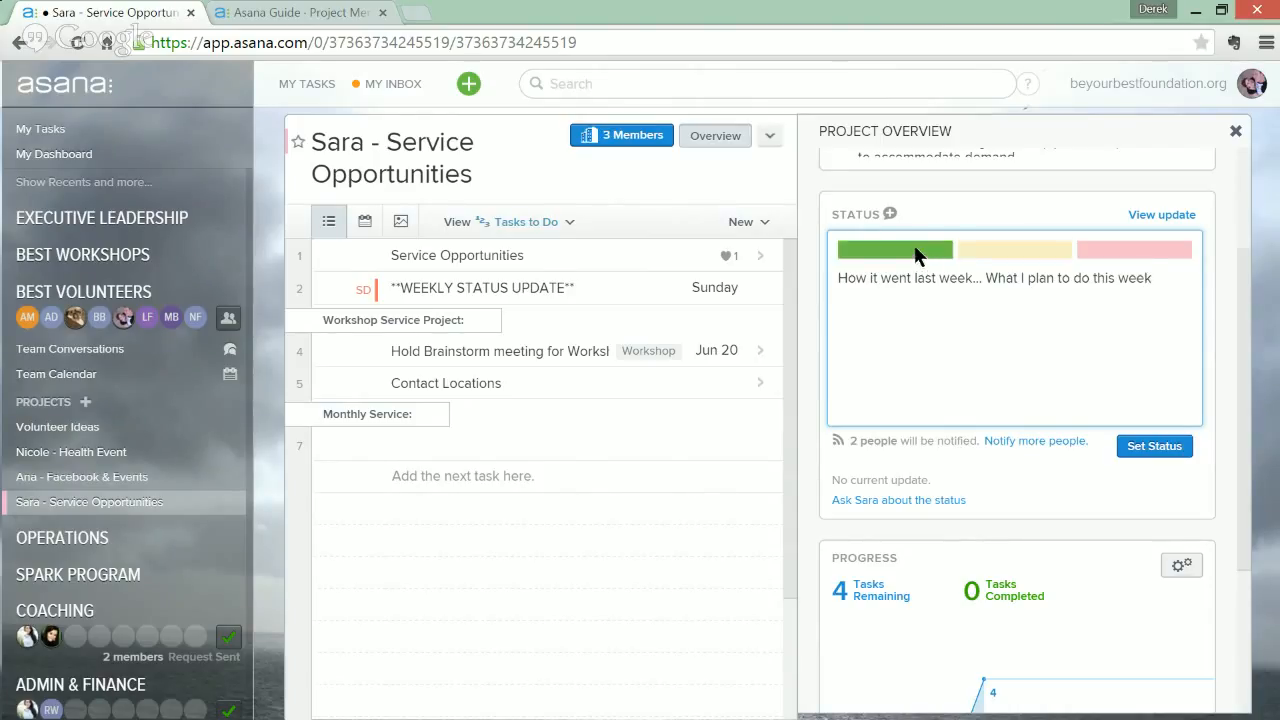
click(1155, 446)
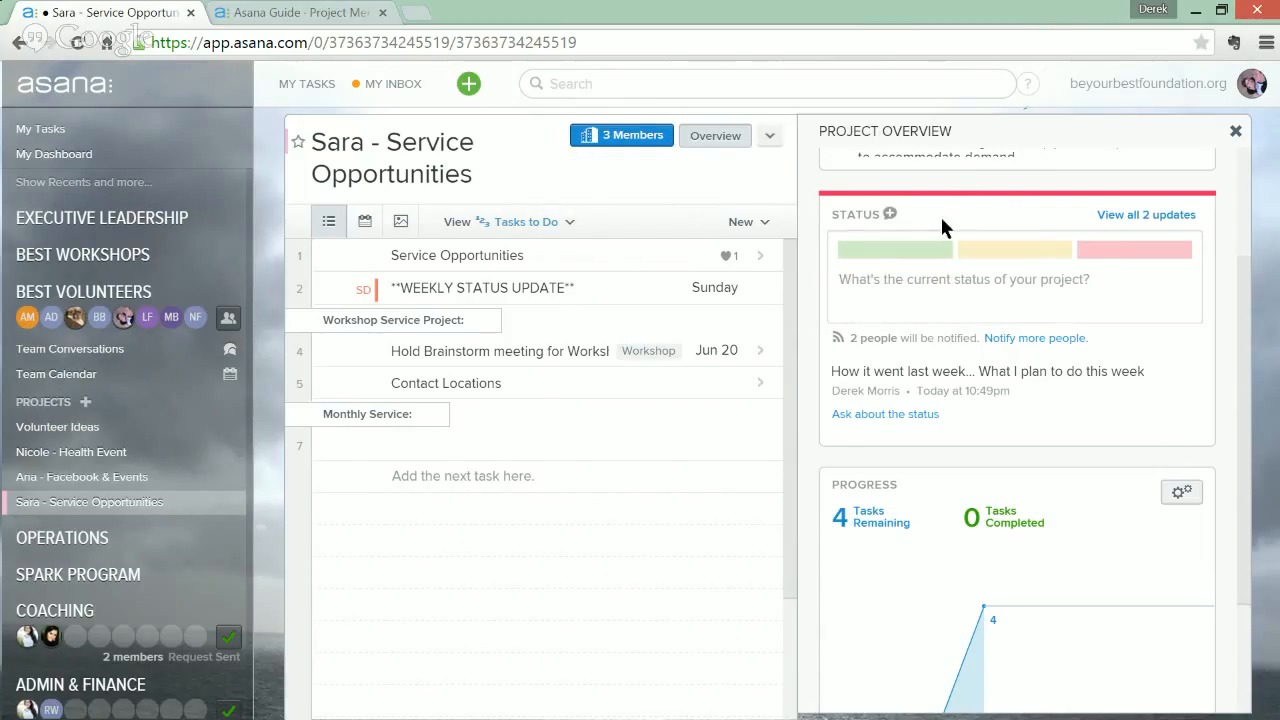
scroll(922, 204, down, 3)
scroll(947, 243, up, 5)
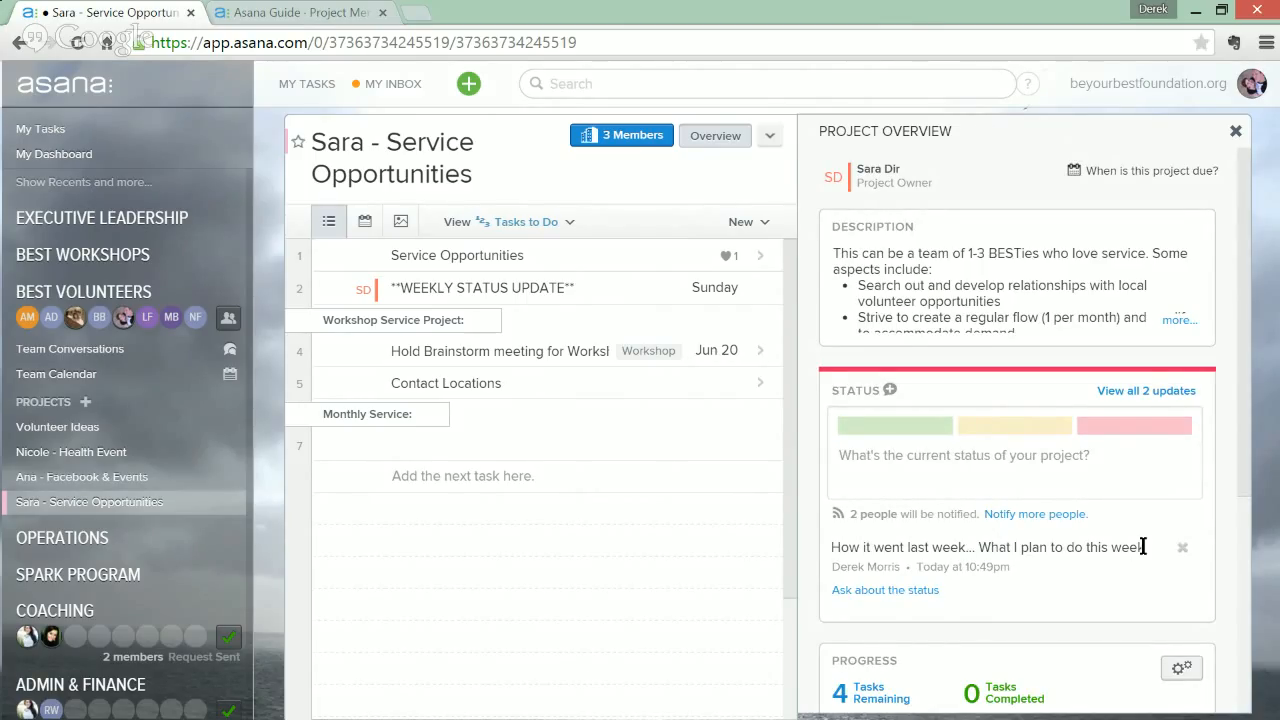
scroll(1035, 569, down, 4)
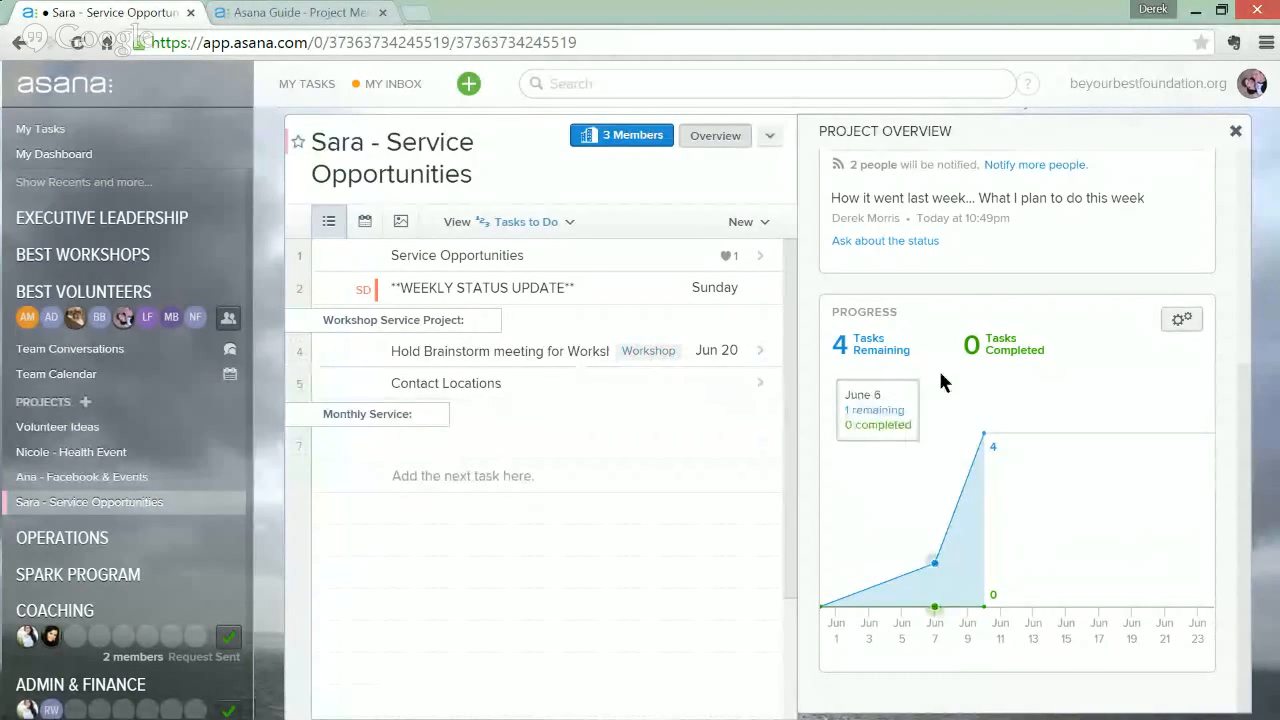
Step: Open the WEEKLY STATUS UPDATE task and keep its Sunday due date repeating Weekly
click(580, 287)
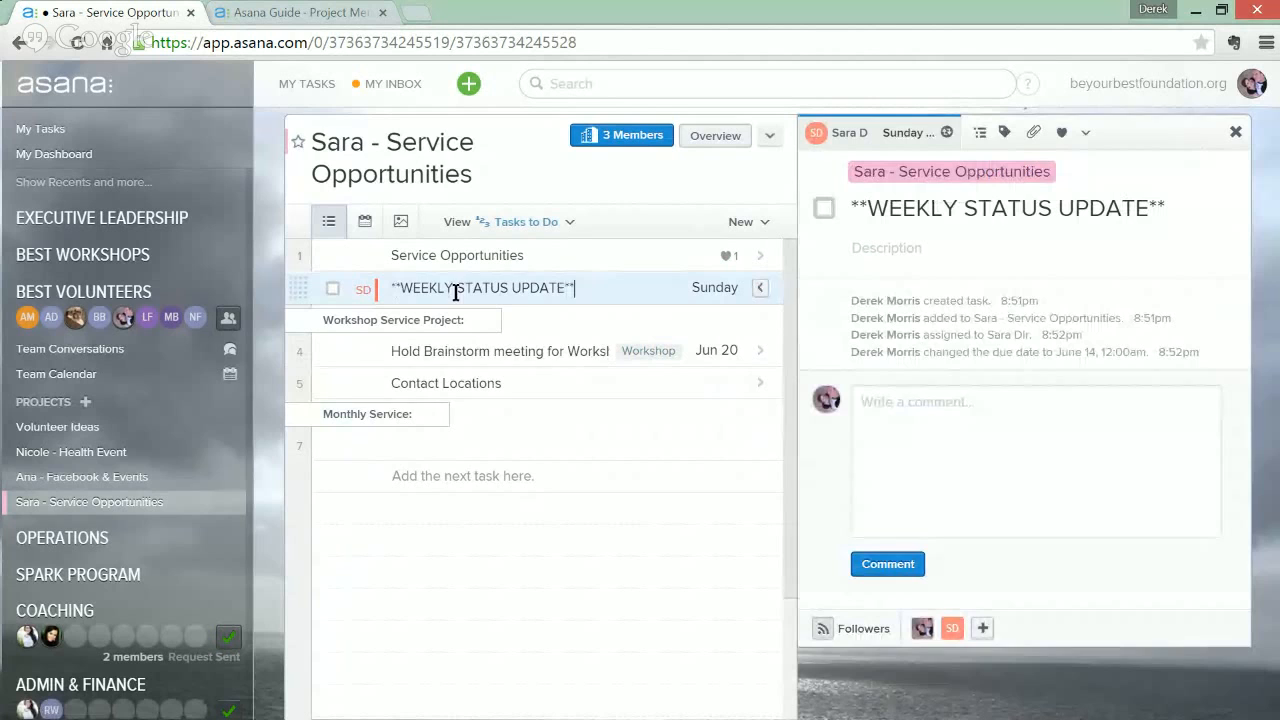
click(400, 288)
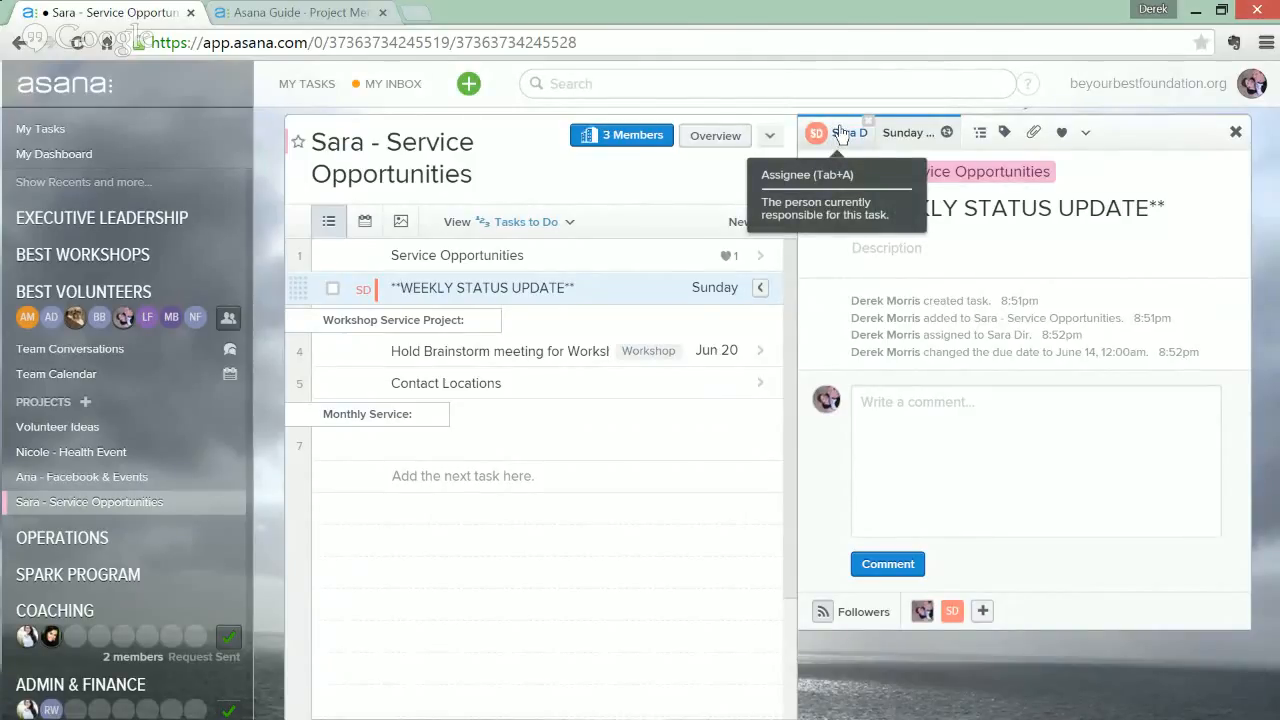
click(905, 137)
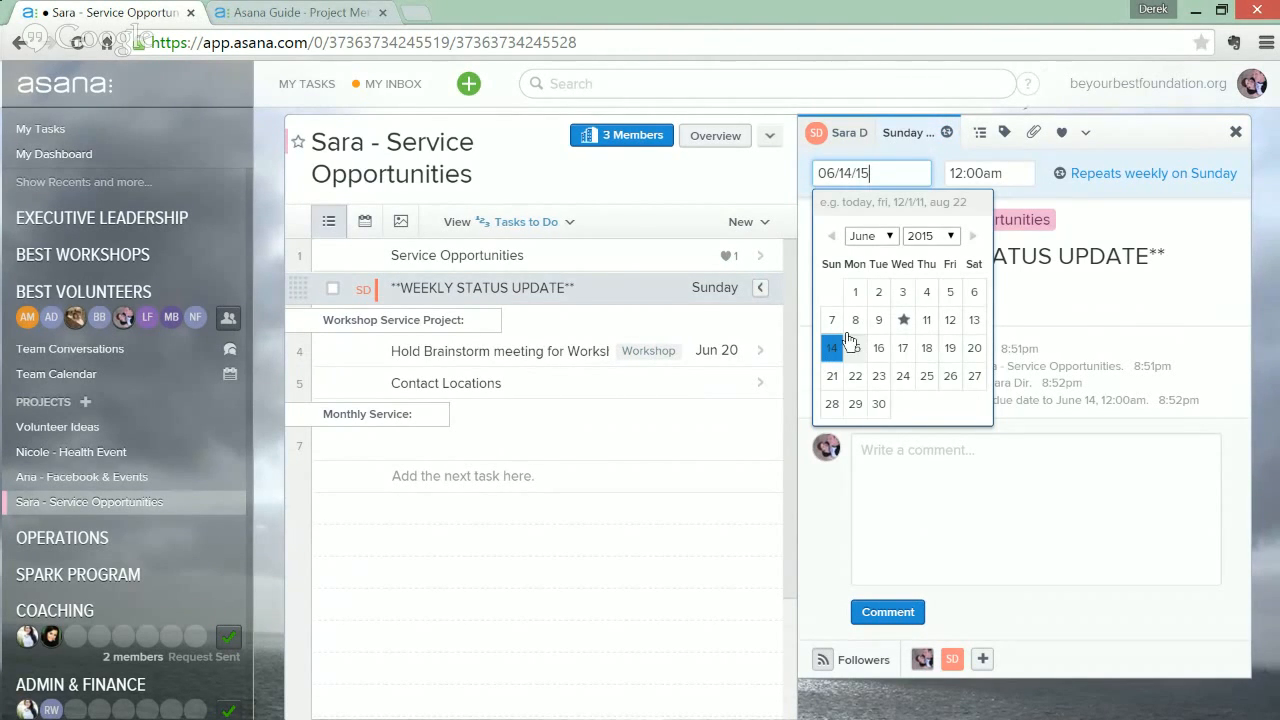
click(1158, 176)
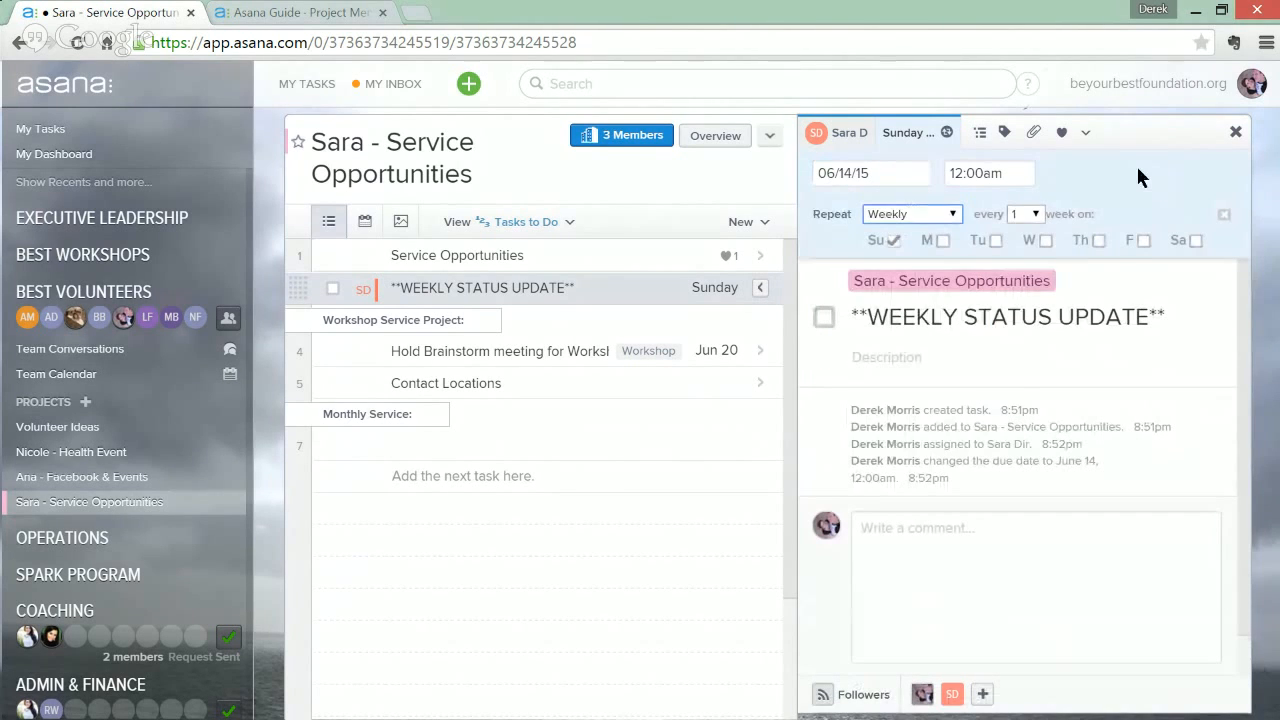
click(952, 214)
click(905, 280)
key(Return)
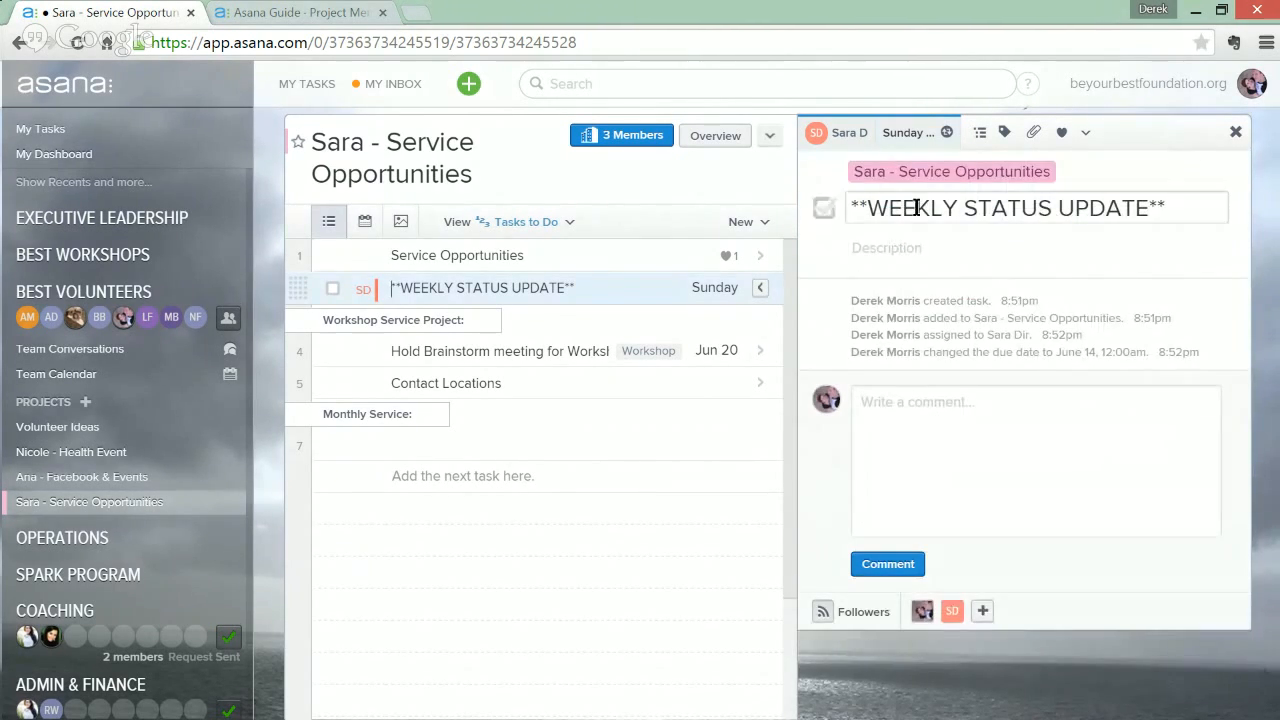
Step: Mark the task complete, then incomplete again, and select its WEEKLY STATUS UPDATE title
click(822, 209)
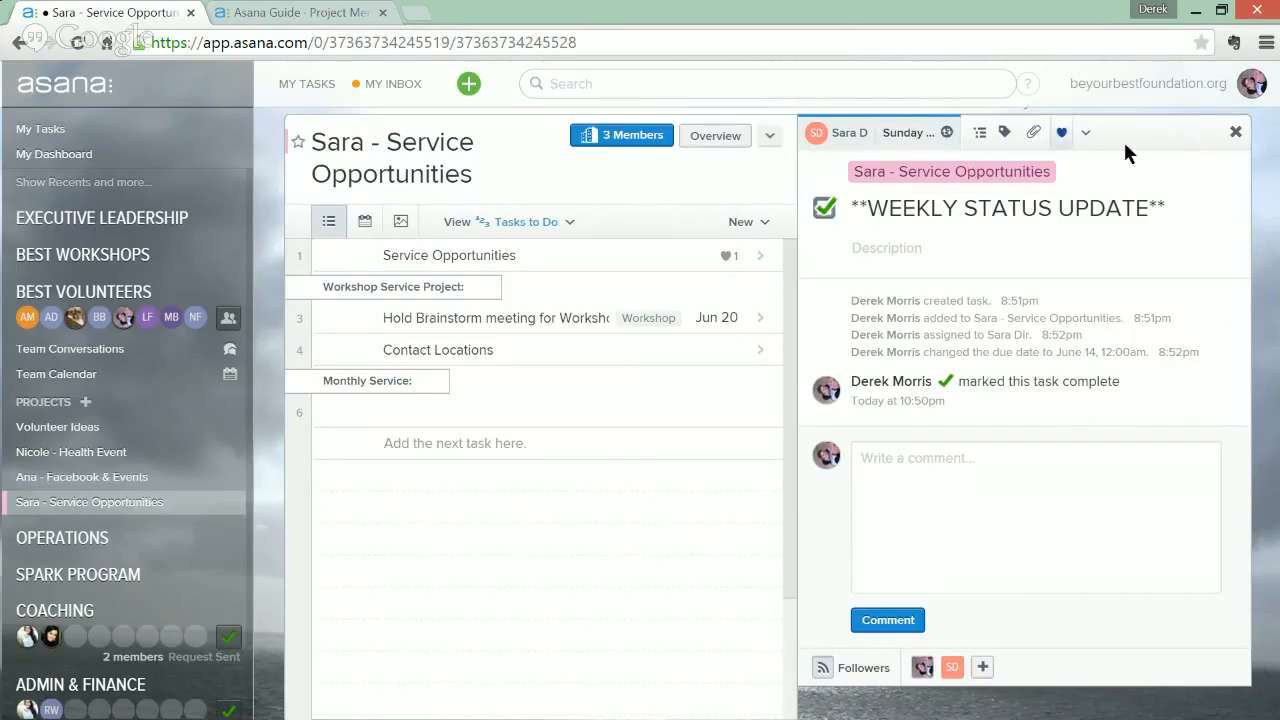
click(925, 134)
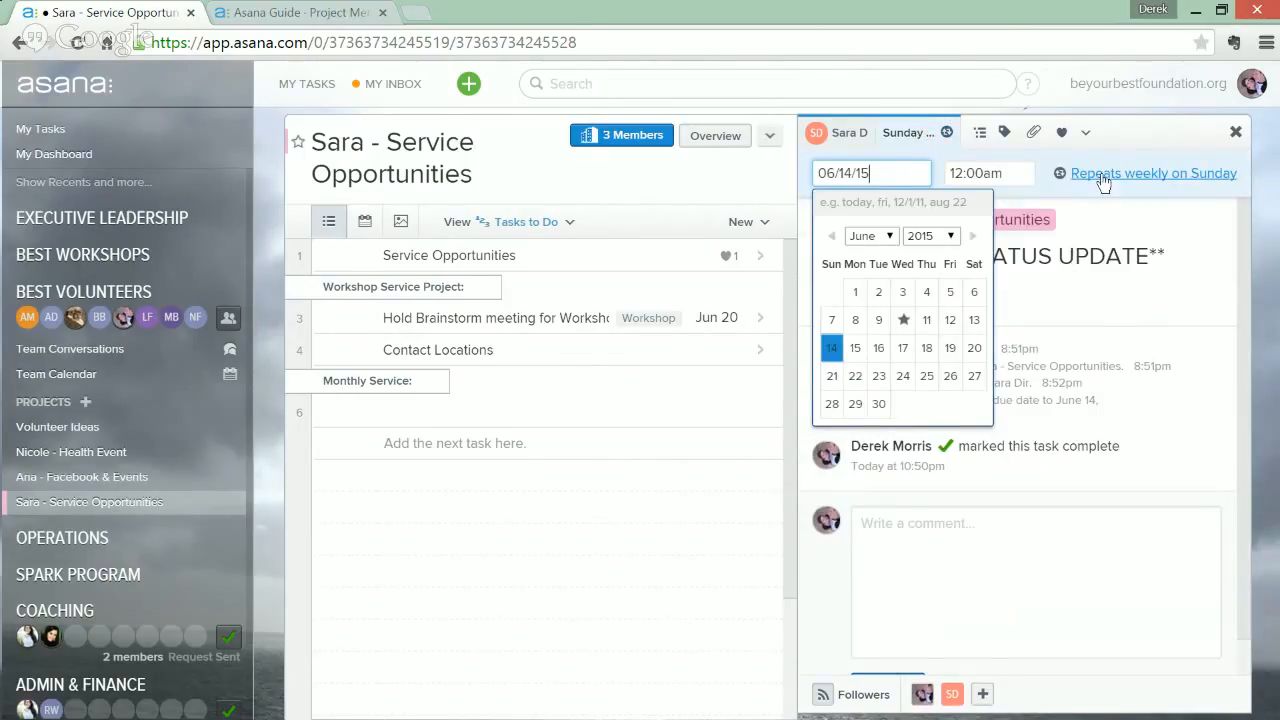
click(1061, 343)
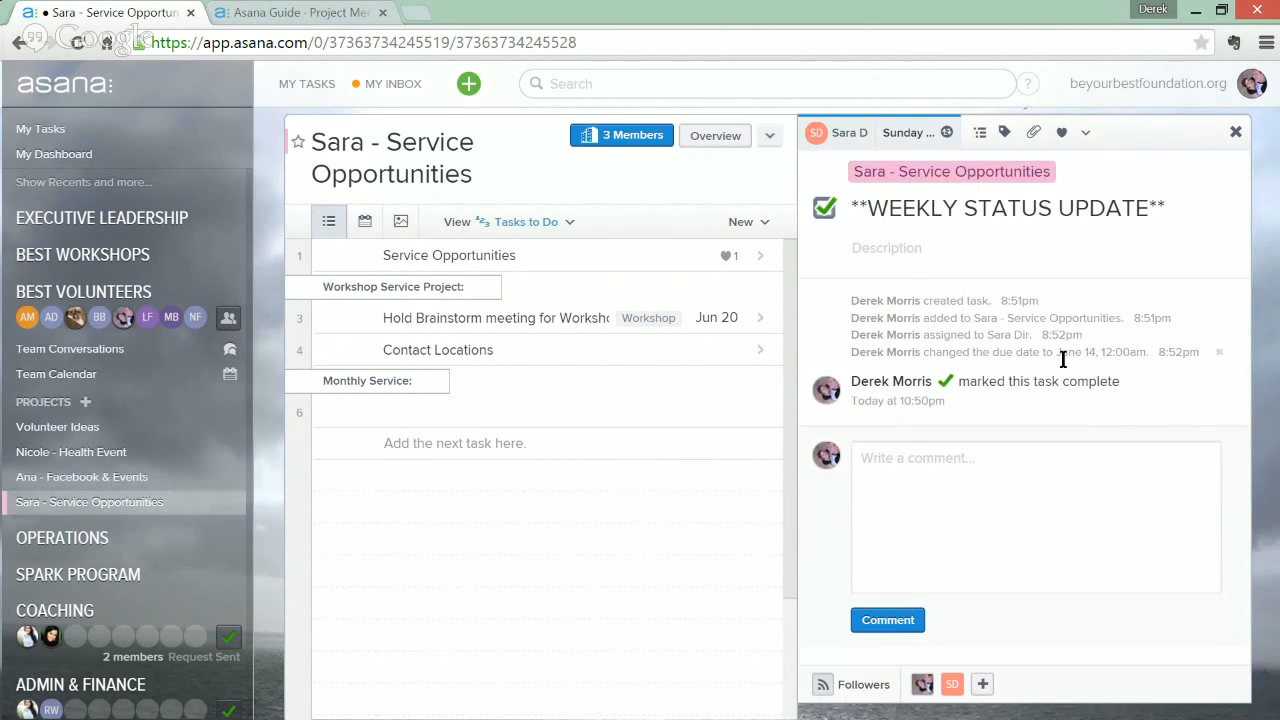
click(823, 210)
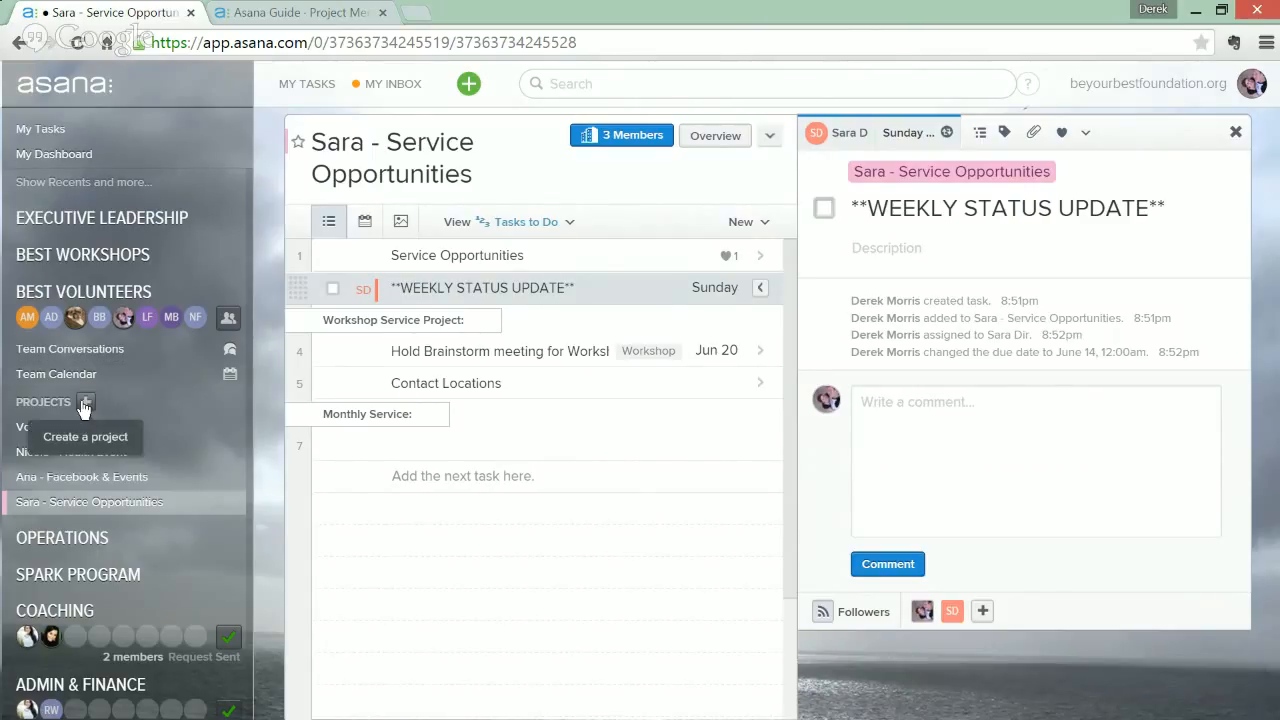
drag(400, 288, 567, 291)
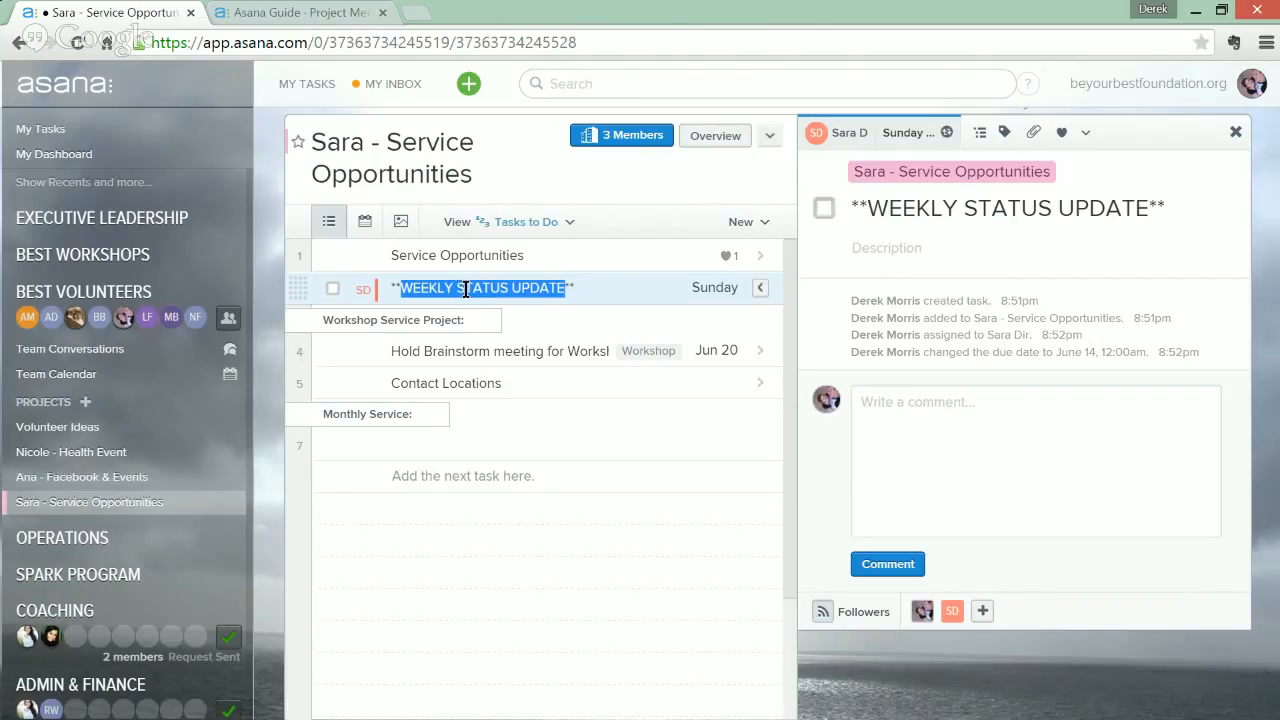
mouse_move(651, 140)
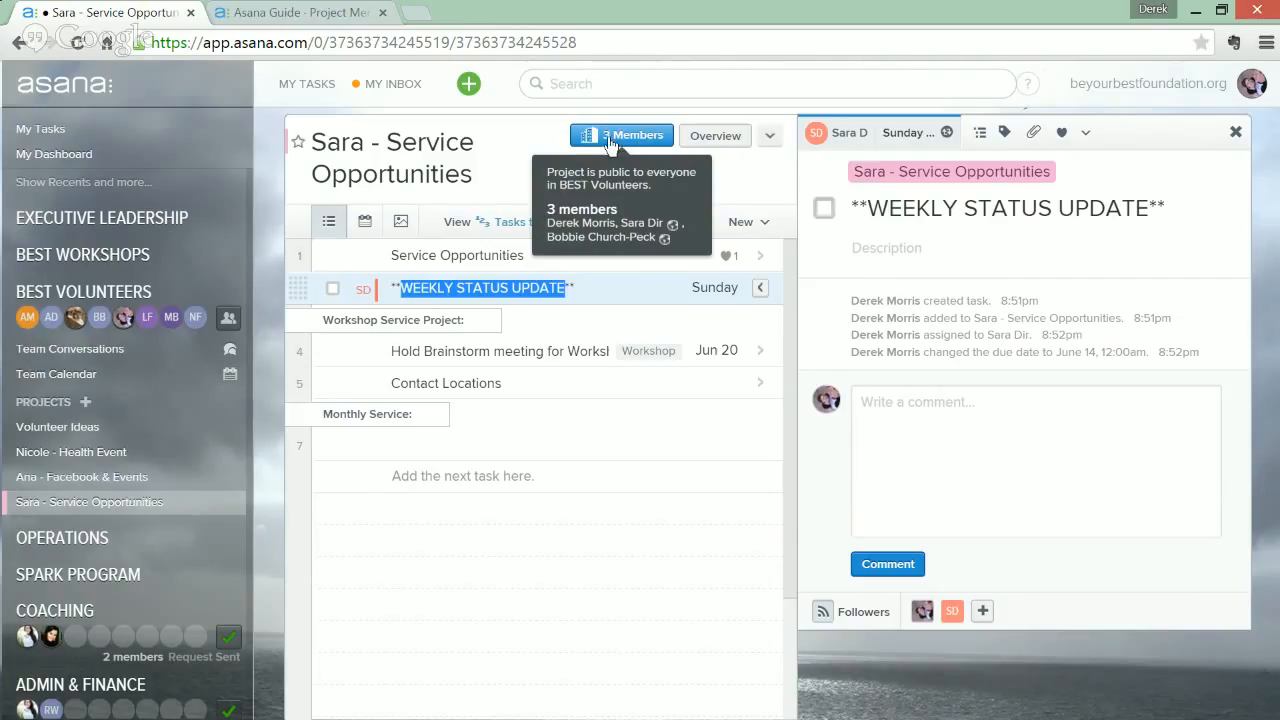
Step: Open the project members list and start a member search, then clear it
click(638, 140)
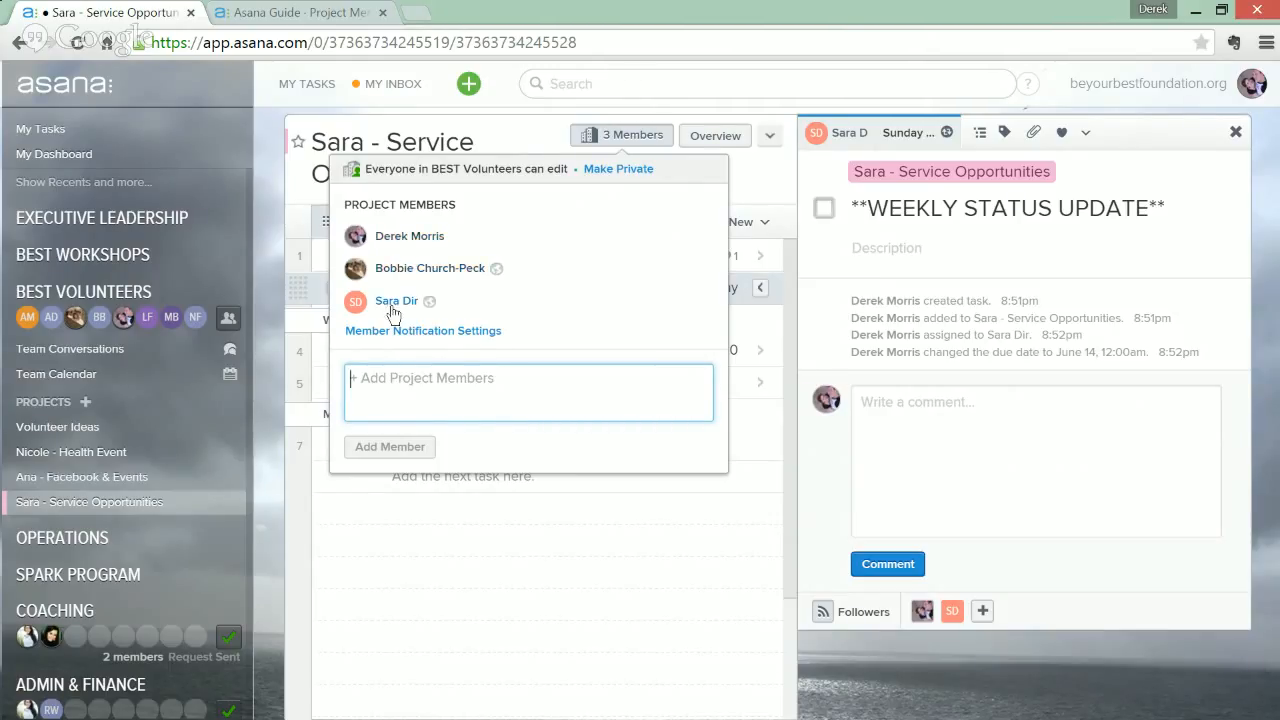
text(tar)
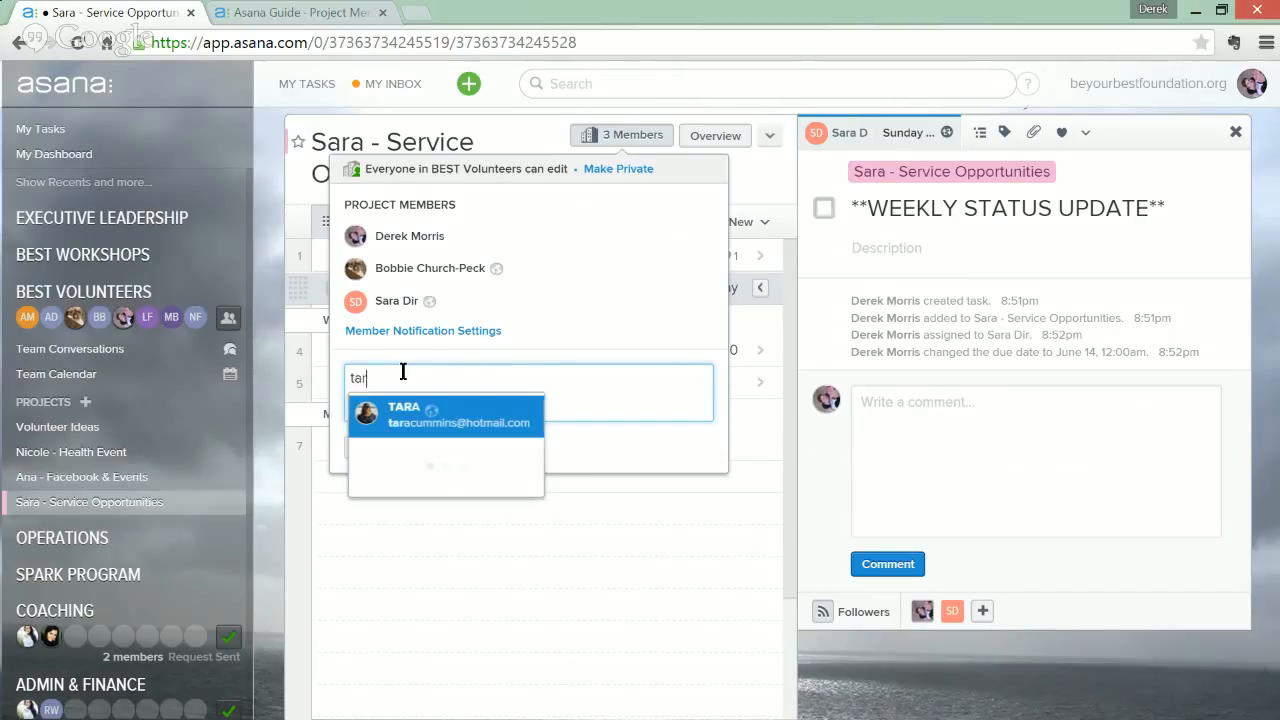
key(BackSpace)
key(BackSpace)
key(BackSpace)
text(sa)
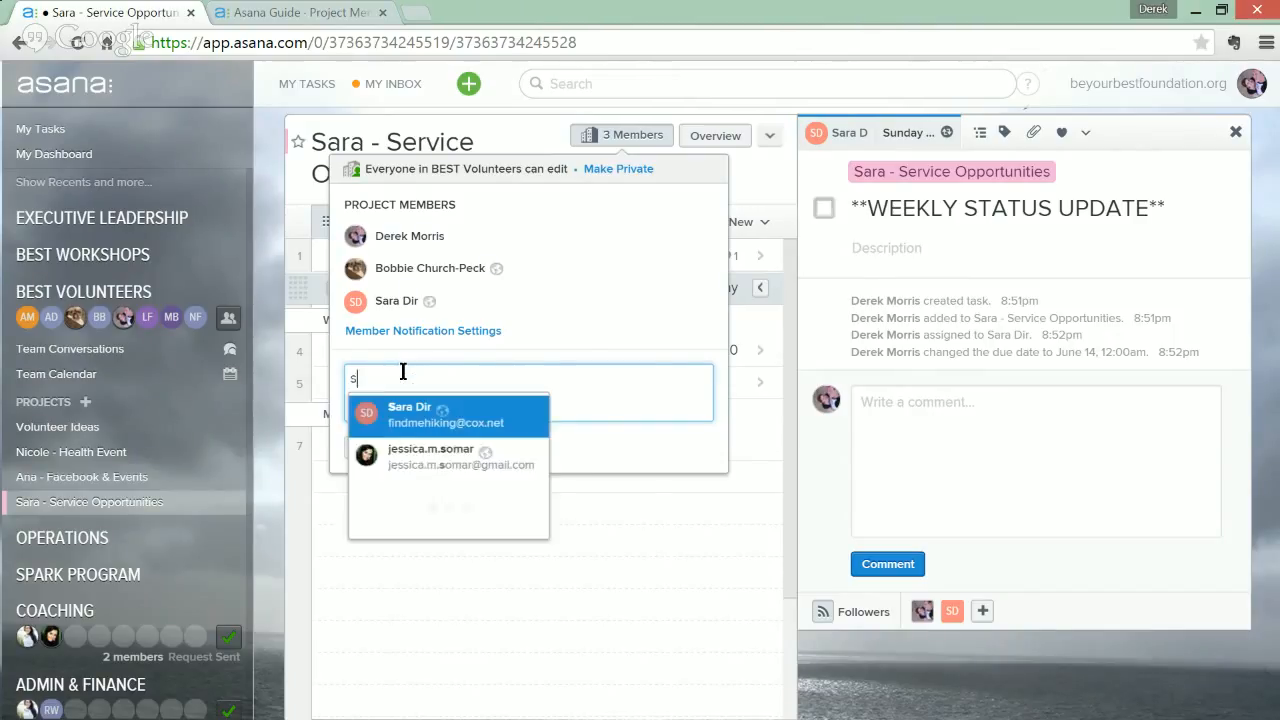
key(BackSpace)
key(BackSpace)
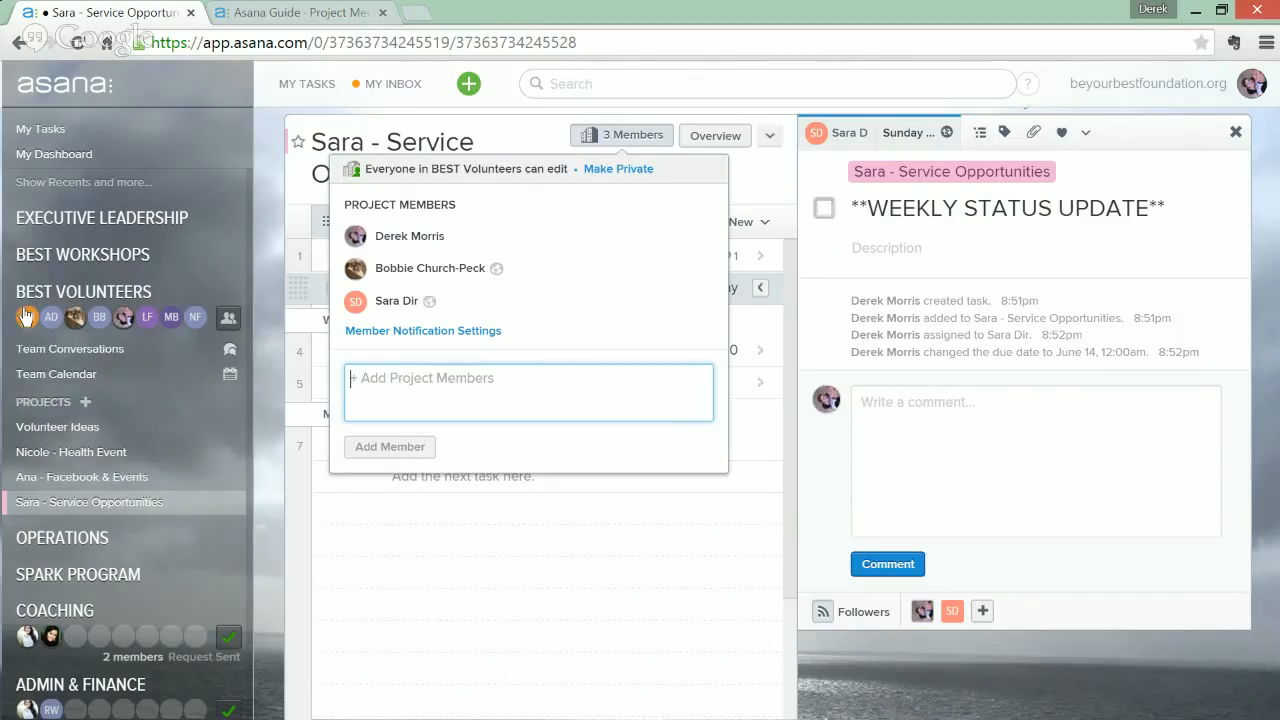
mouse_move(196, 322)
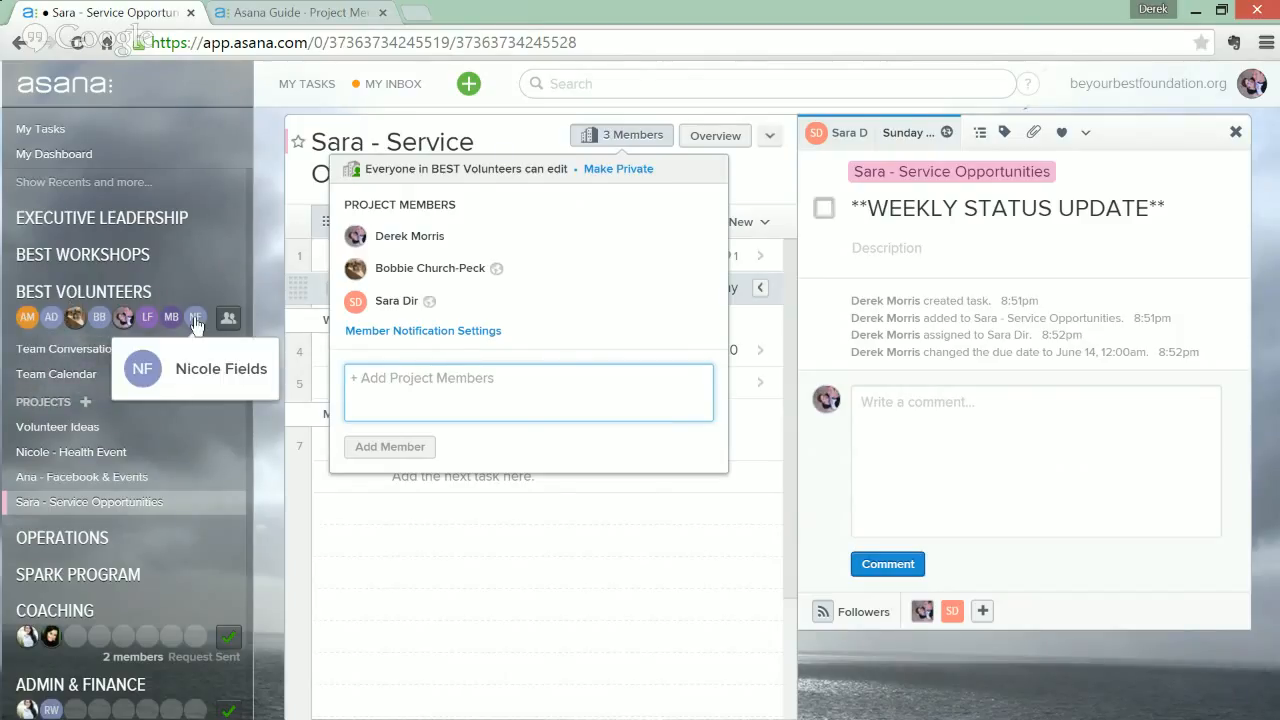
Step: Make the project private, then public again so BEST Volunteers can edit, and close the list
click(612, 170)
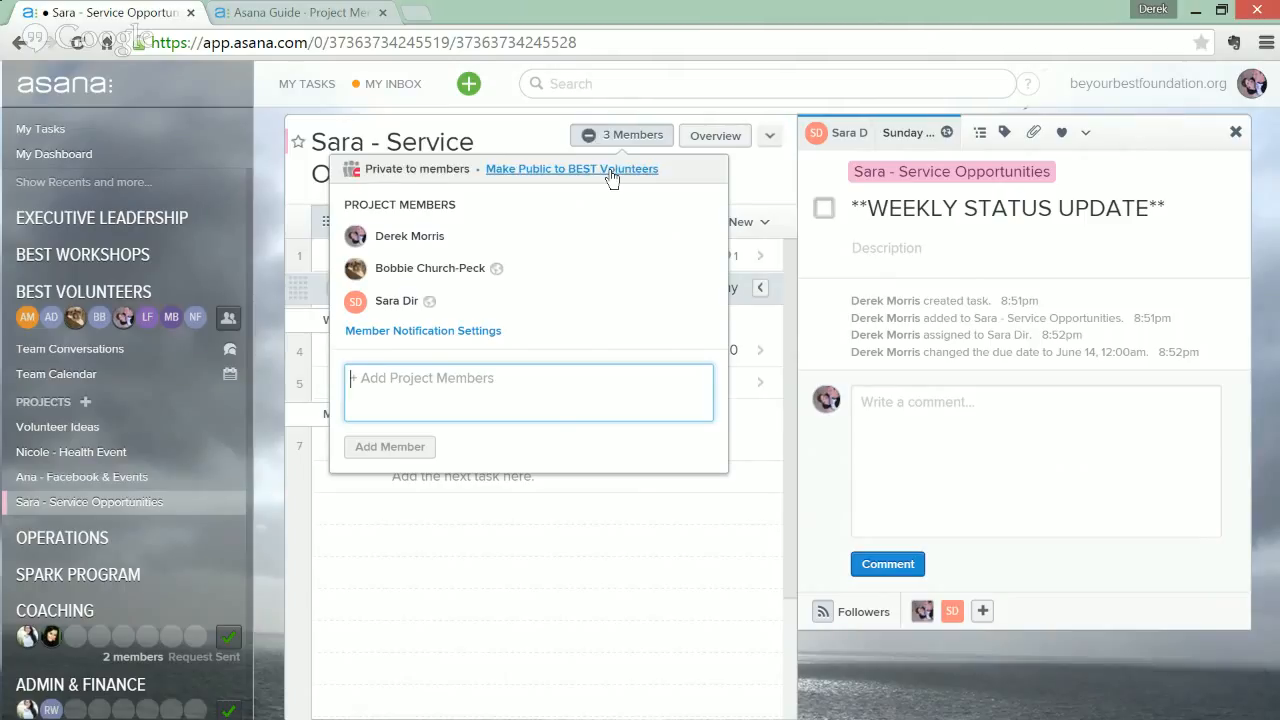
click(518, 170)
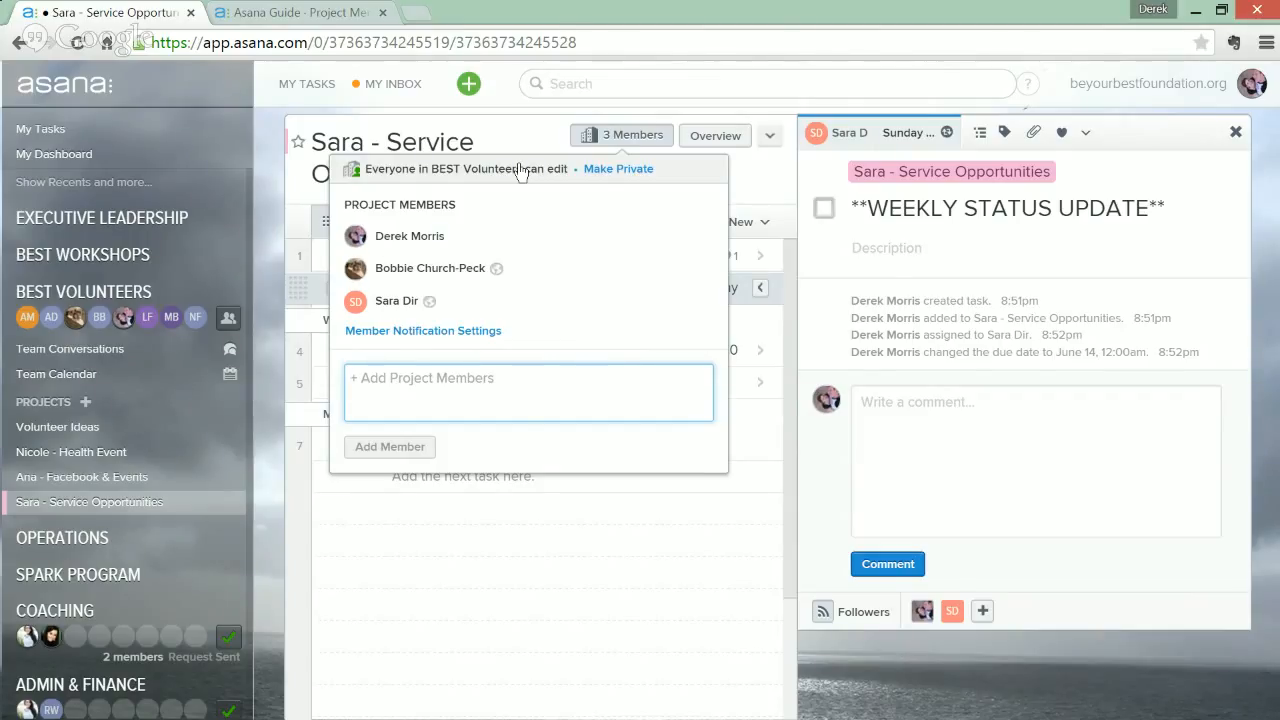
click(914, 470)
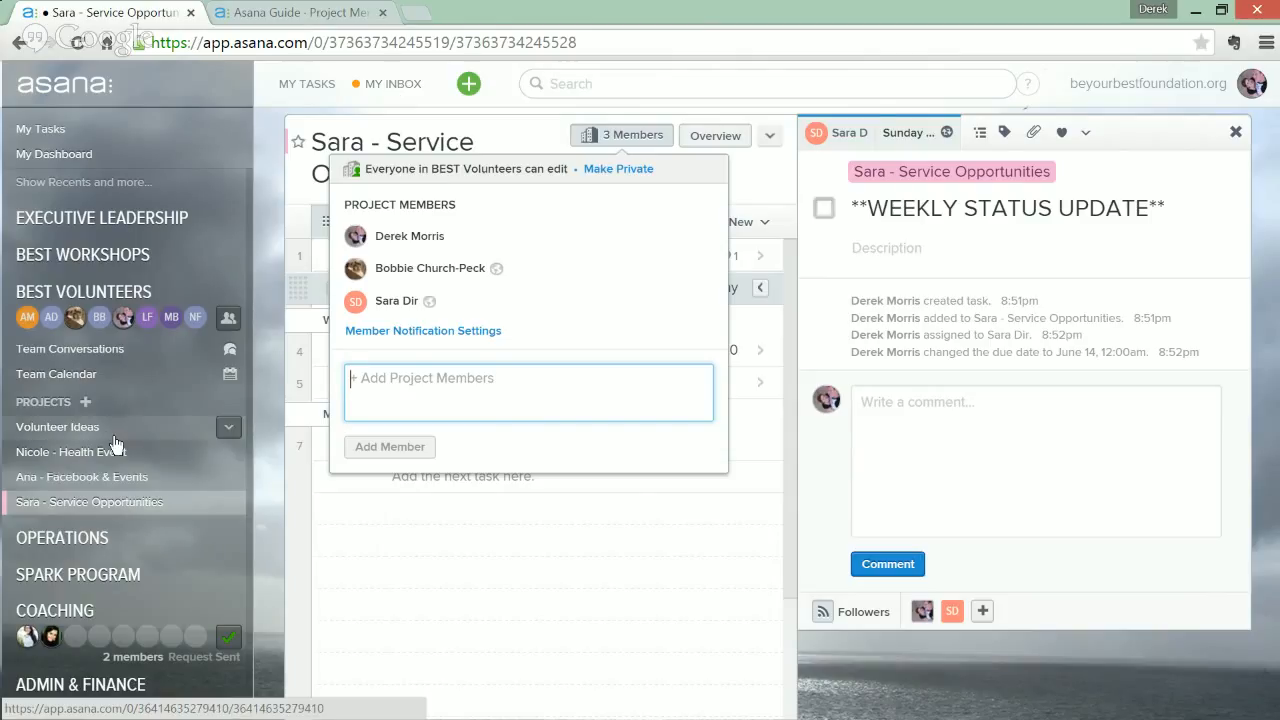
click(543, 547)
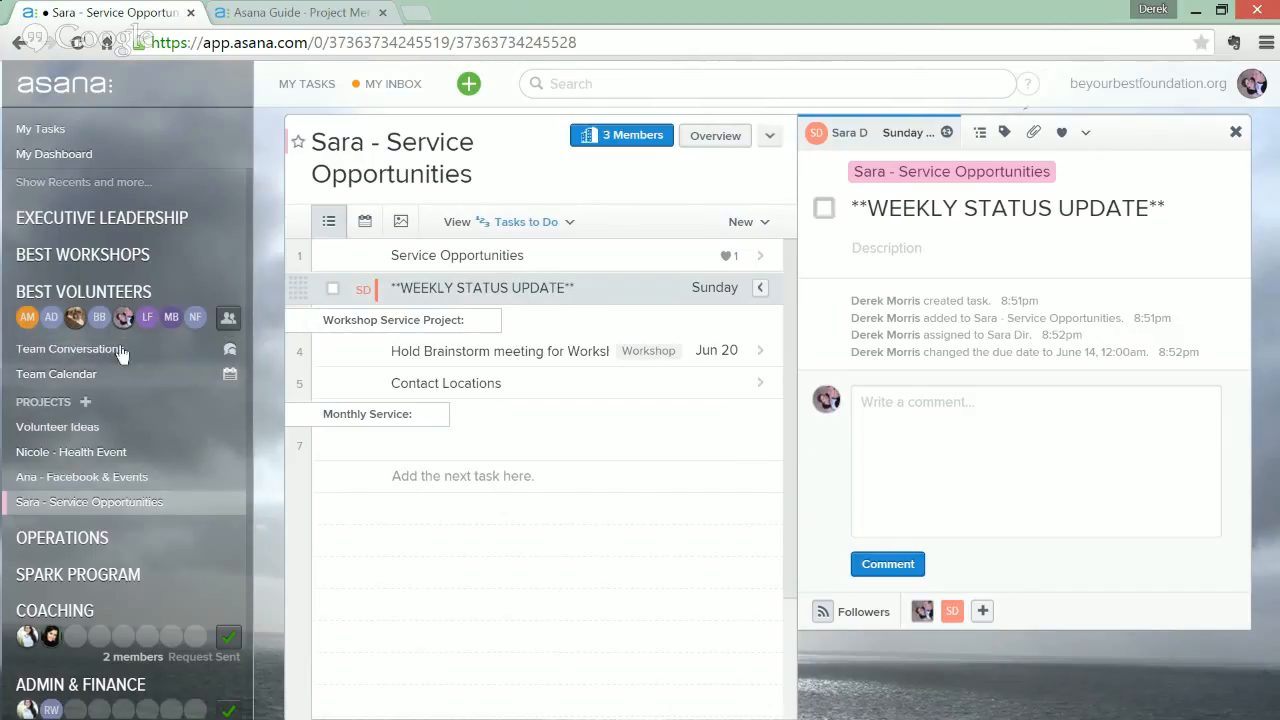
Step: Check the team options and project overview, then start a blank task at Monthly Service's end
click(228, 317)
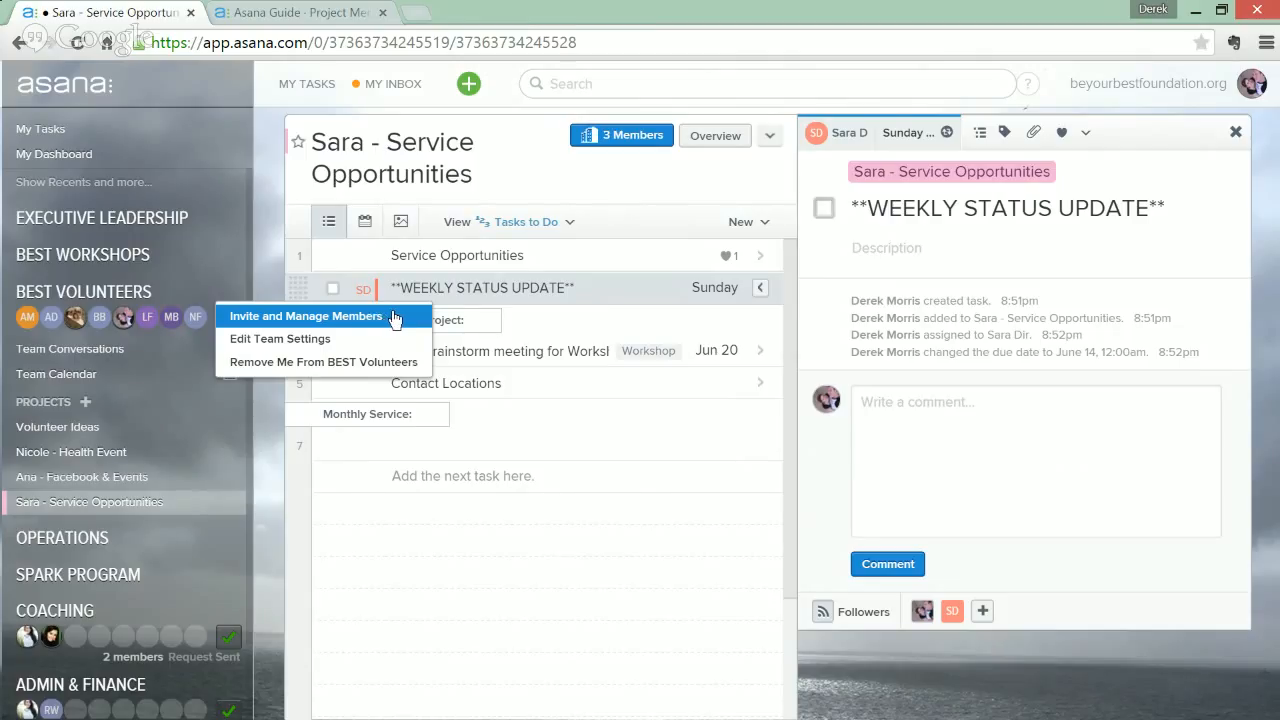
click(496, 171)
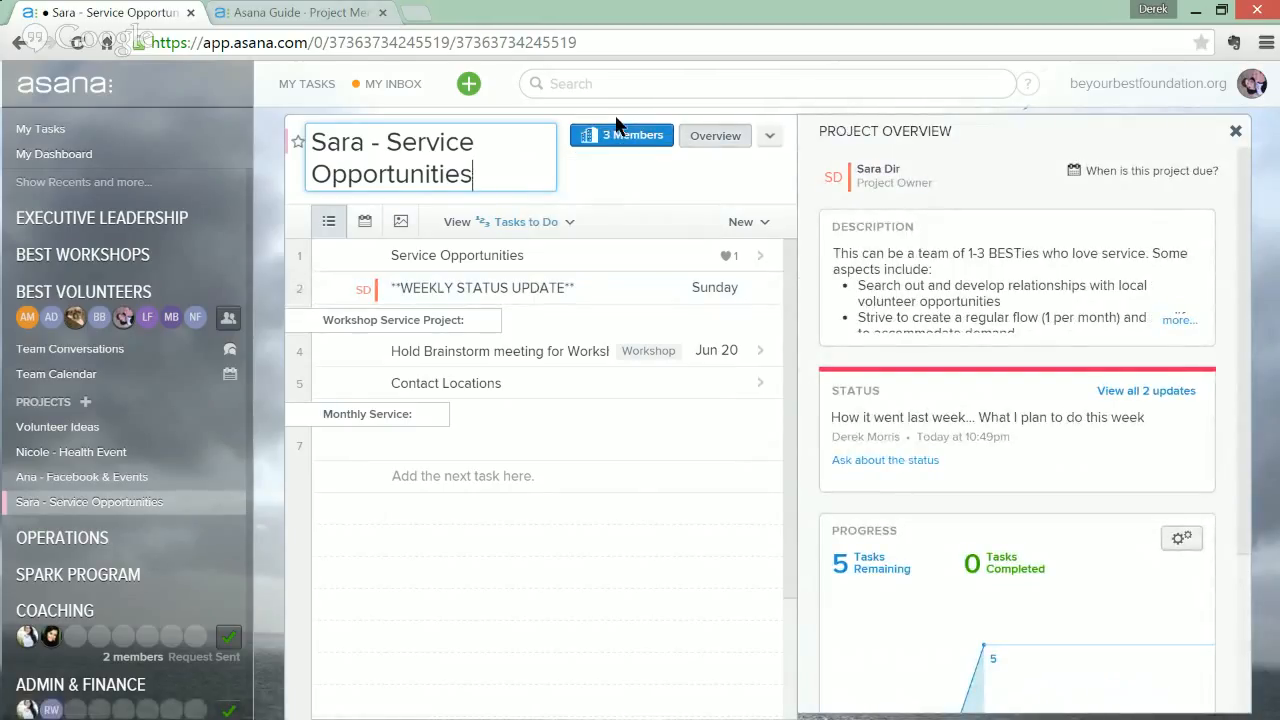
mouse_move(628, 141)
click(227, 292)
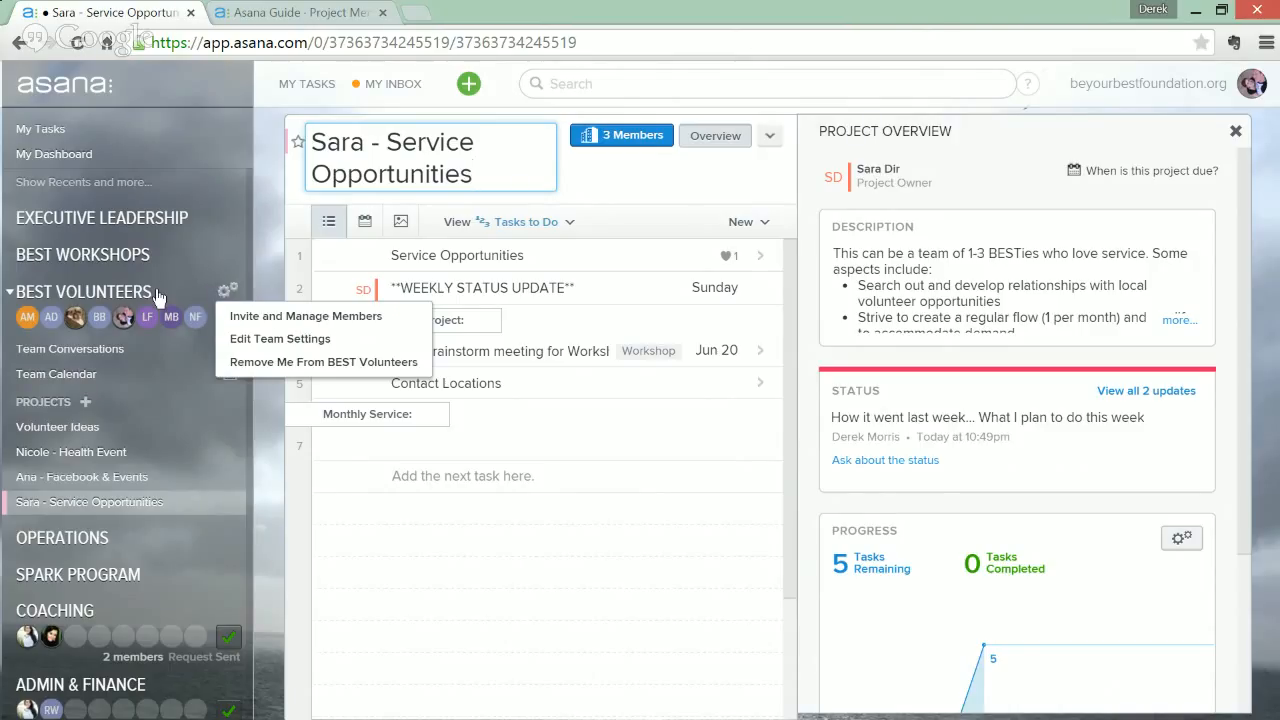
click(443, 484)
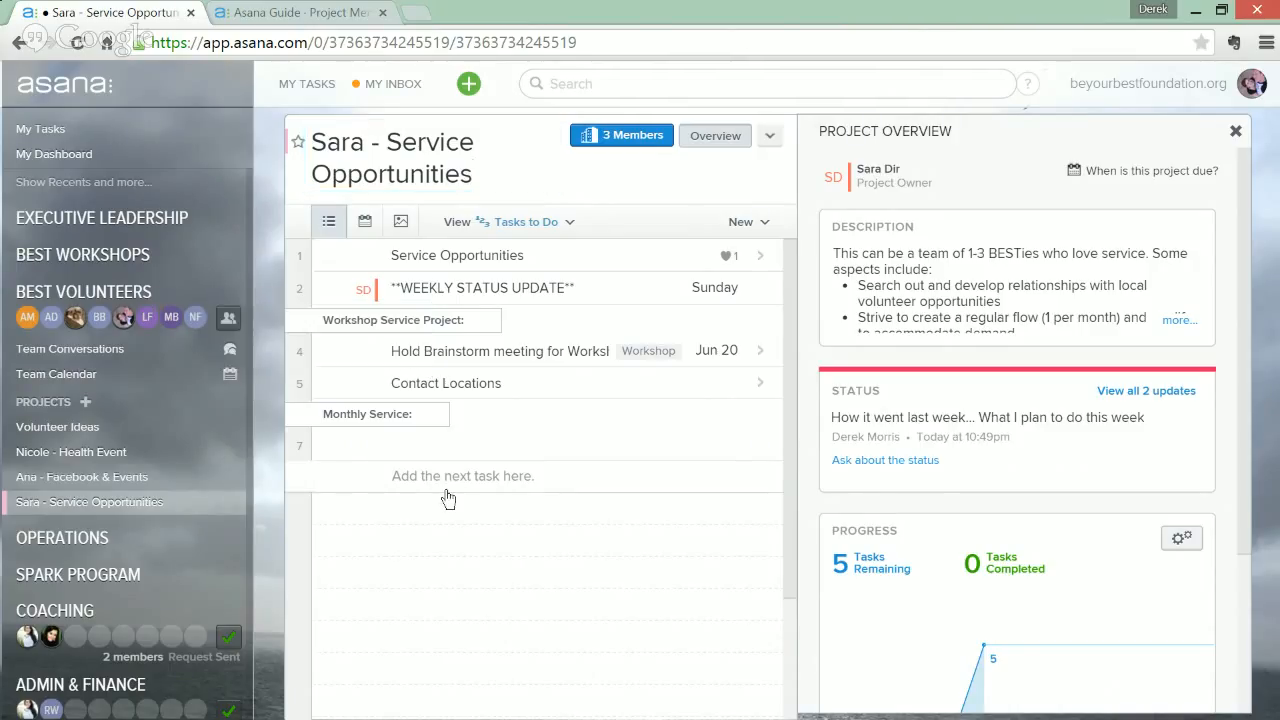
click(443, 484)
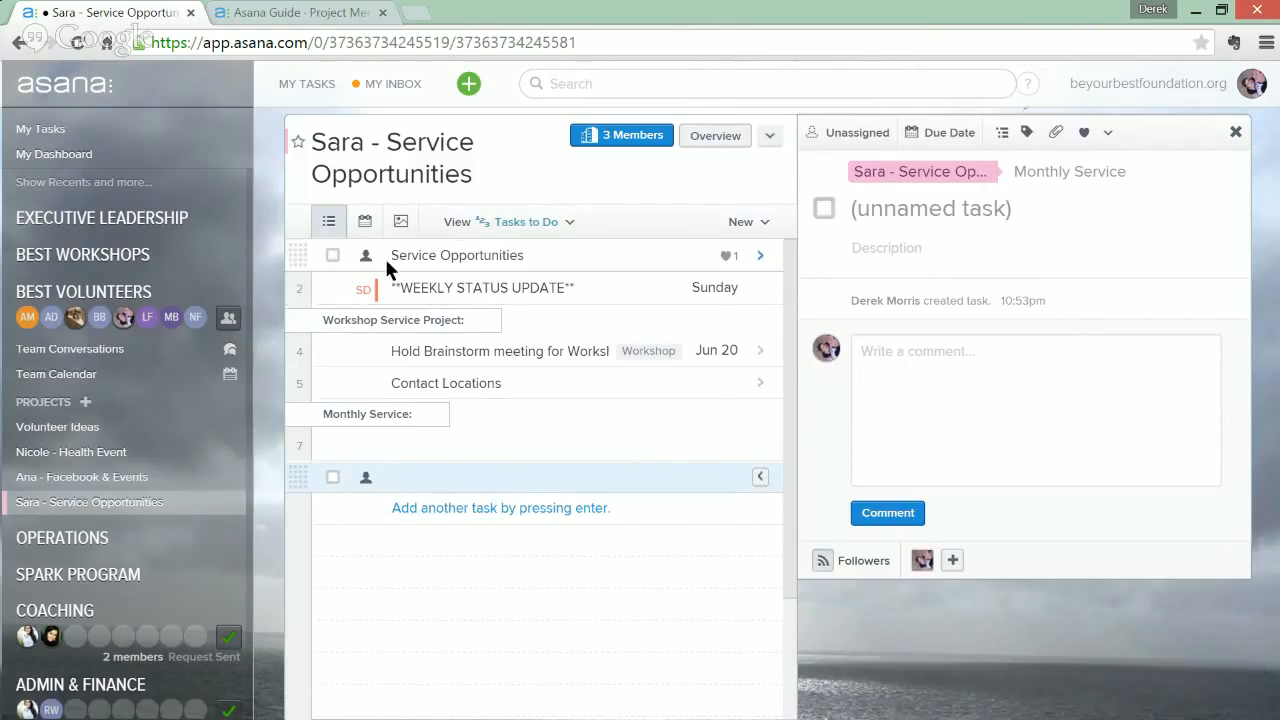
Step: Drag WEEKLY STATUS UPDATE above Service Opportunities at the top of the list
click(488, 255)
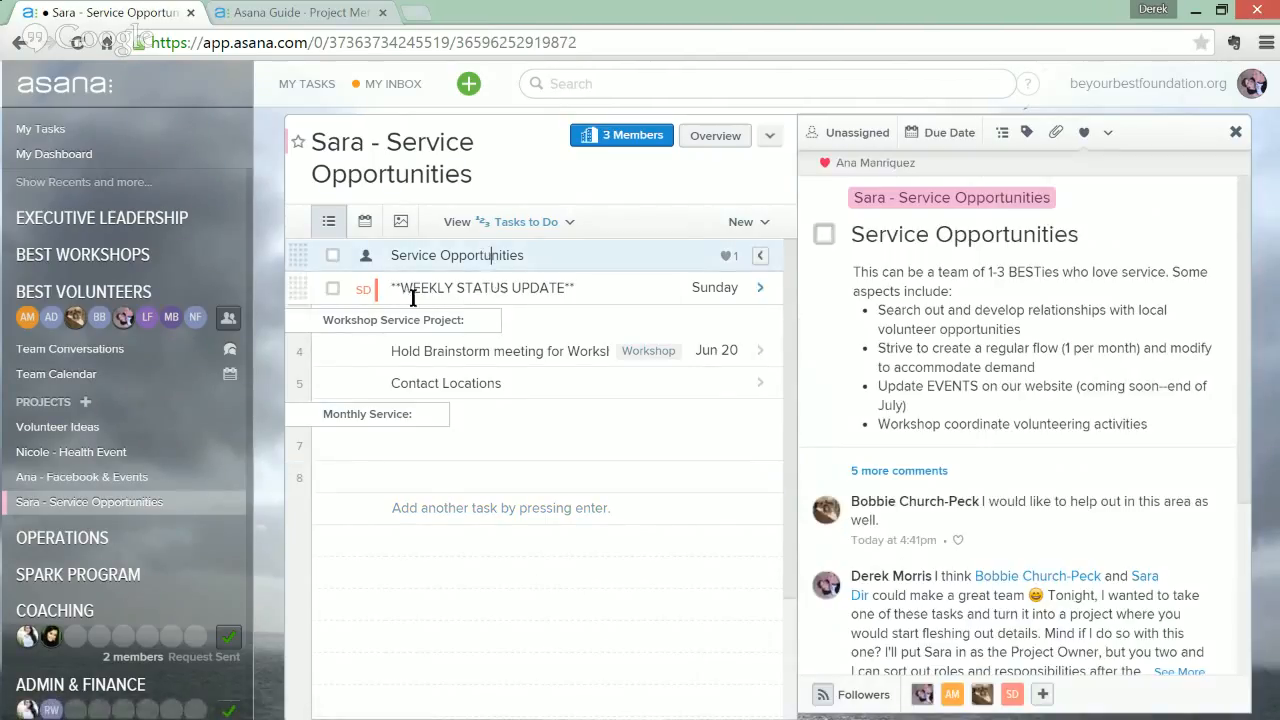
click(429, 288)
drag(299, 285, 300, 249)
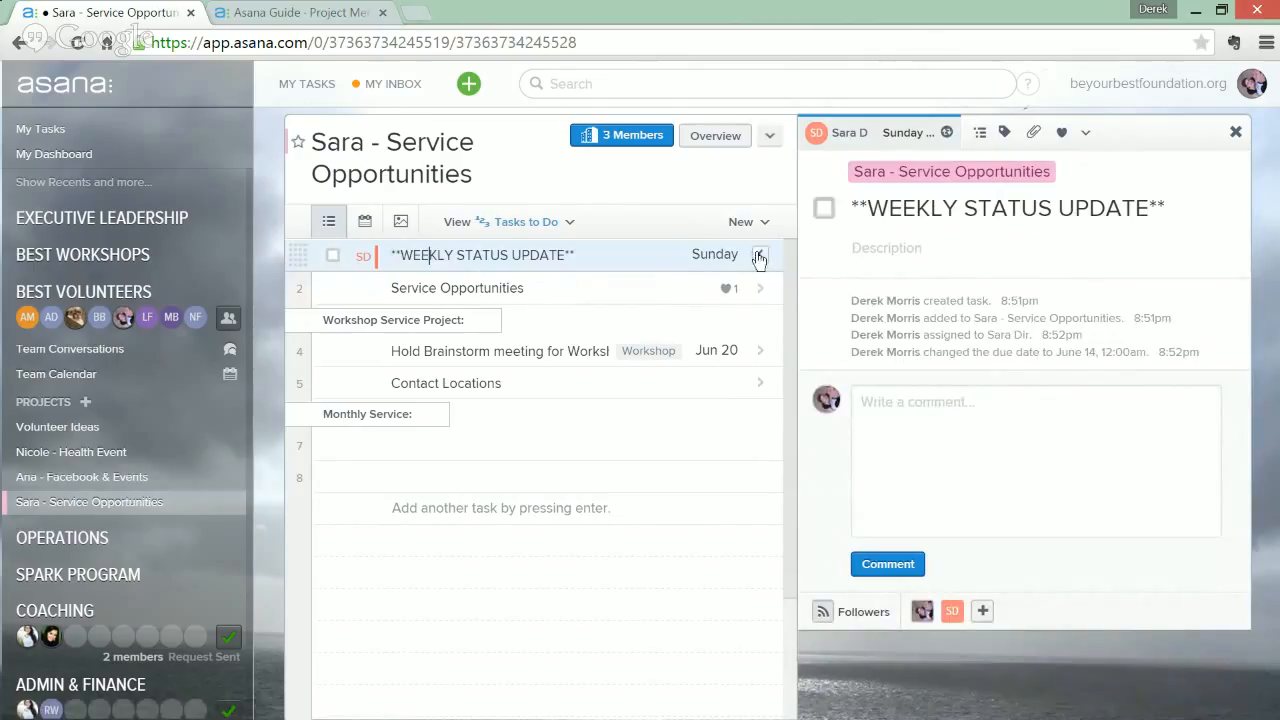
Step: Look through the project options and task actions menus without changing anything
click(769, 135)
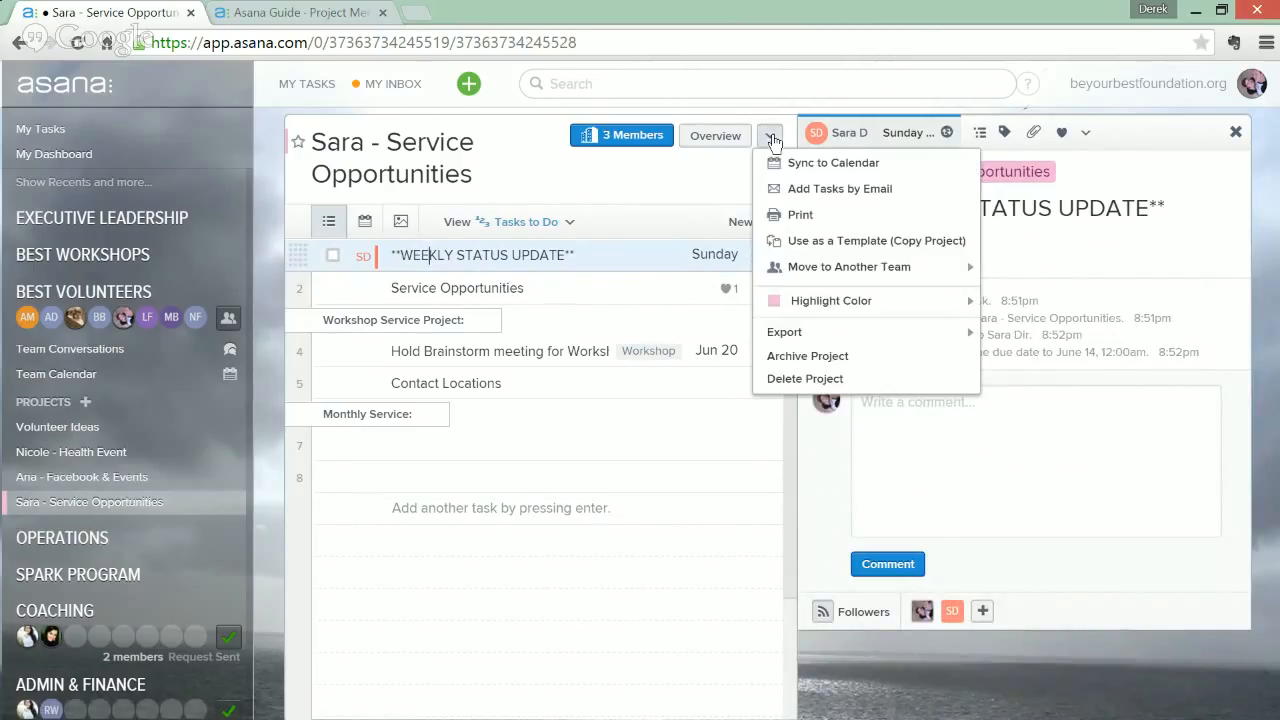
mouse_move(797, 308)
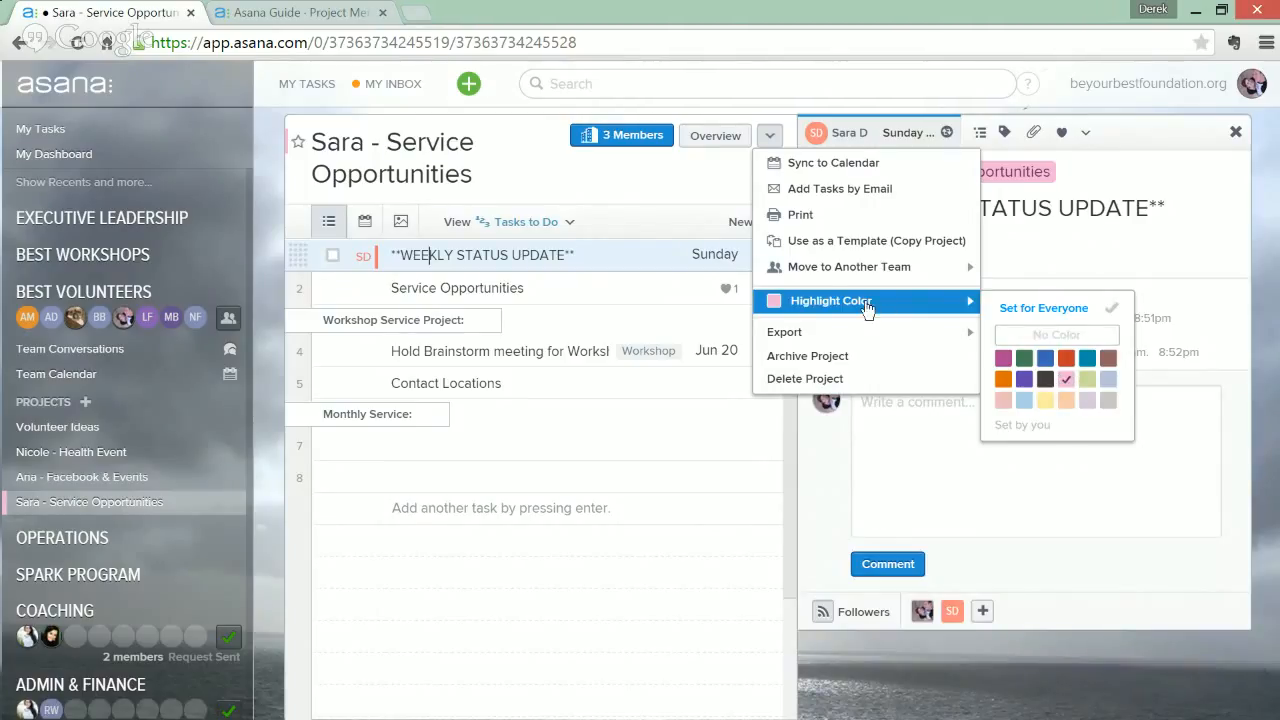
click(605, 257)
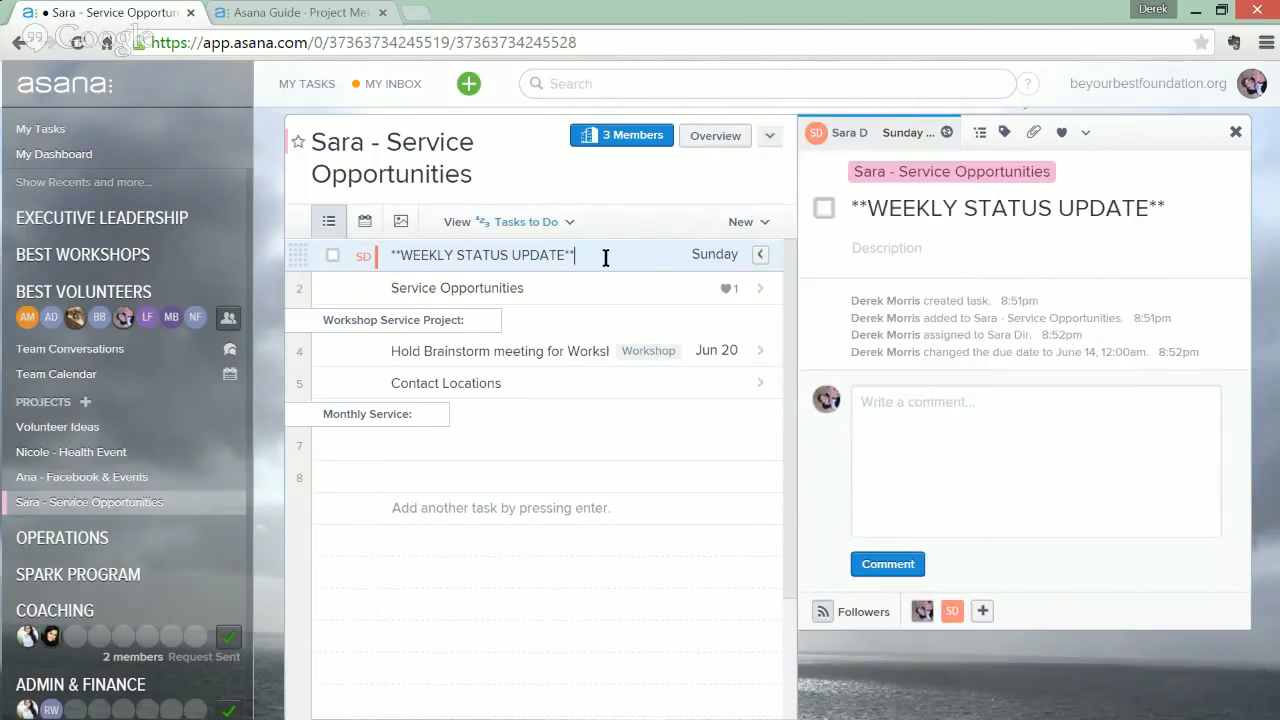
click(1082, 134)
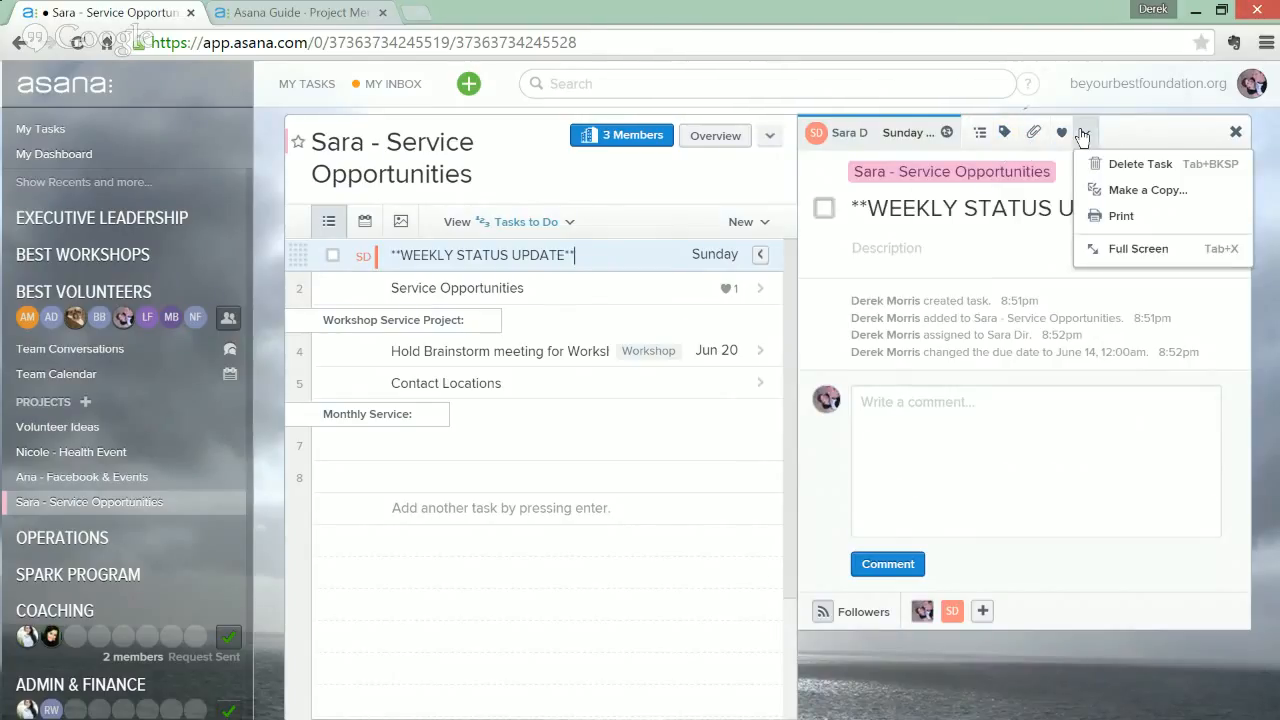
click(576, 255)
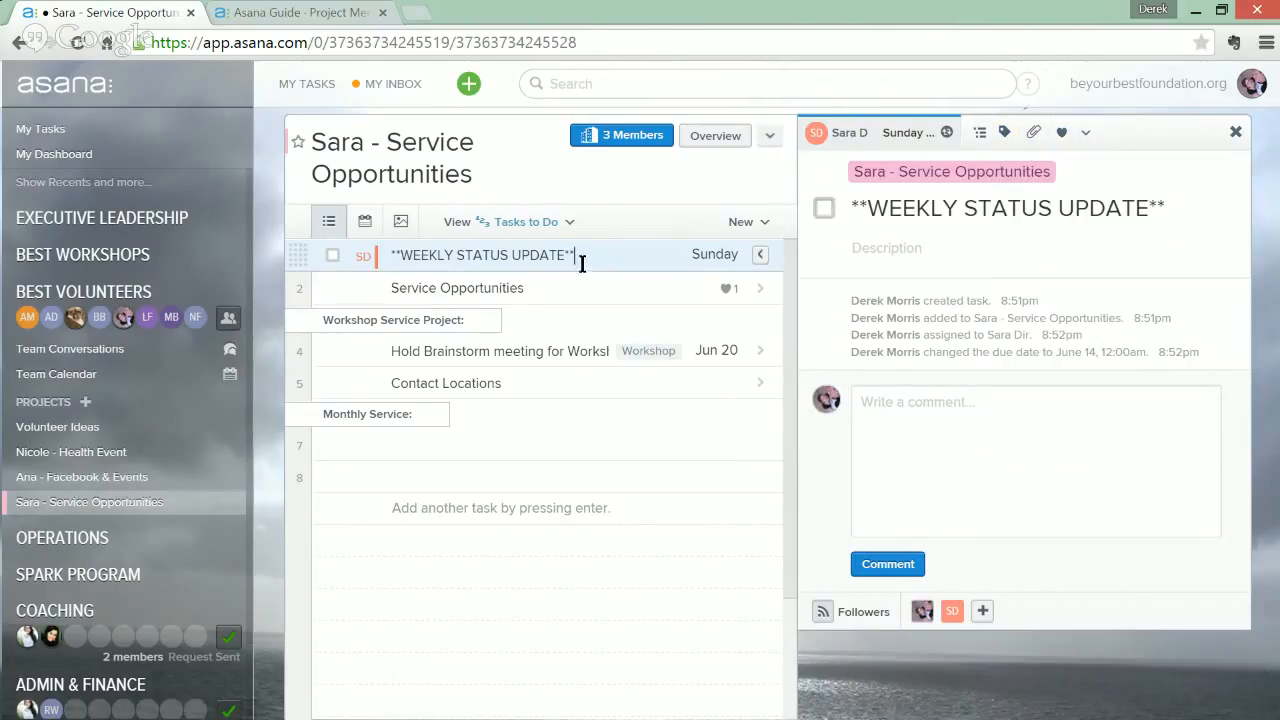
Step: Open the Hold Brainstorm meeting for Workshop Service task from the Workshop Service Project section
click(476, 320)
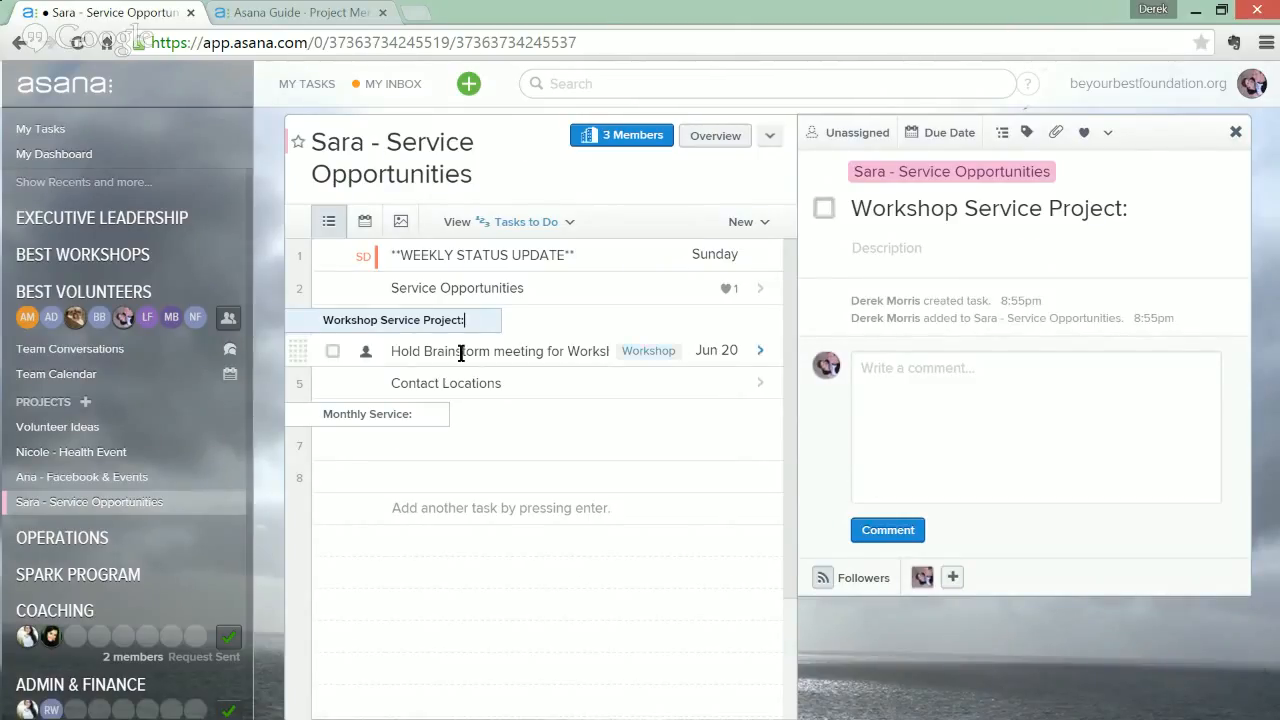
click(461, 352)
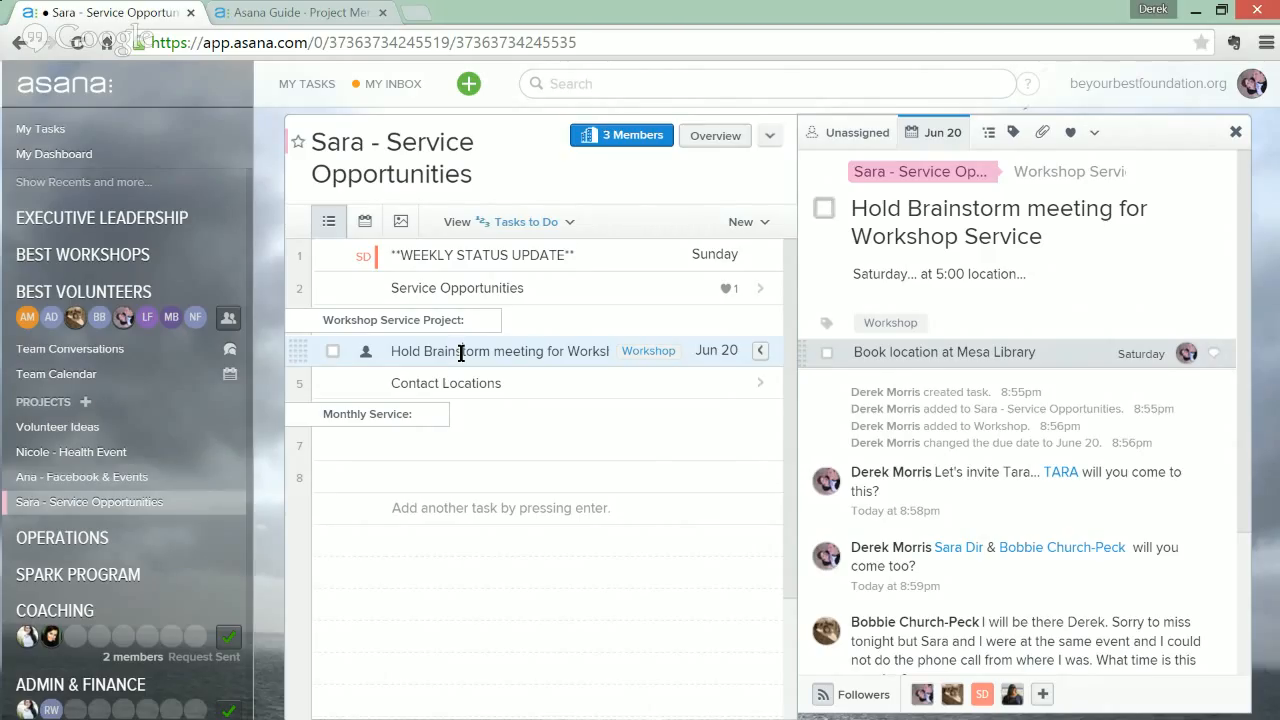
click(1049, 229)
drag(1047, 234, 798, 198)
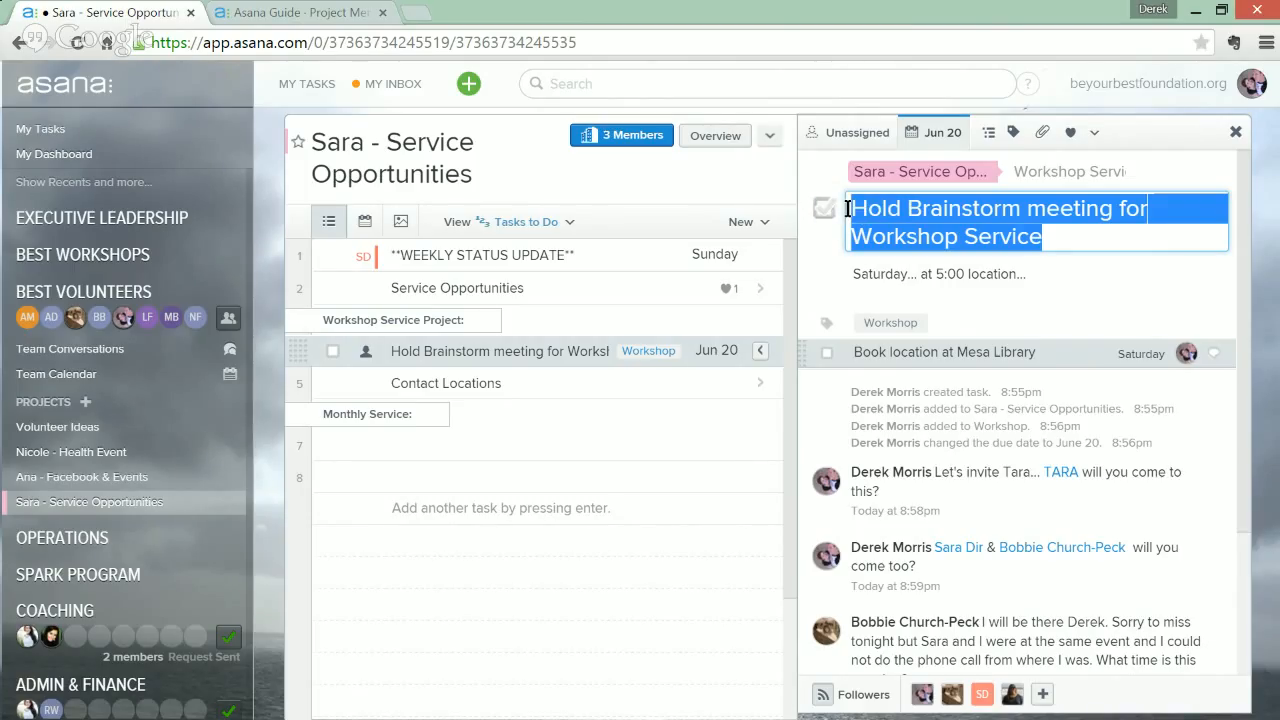
click(1057, 238)
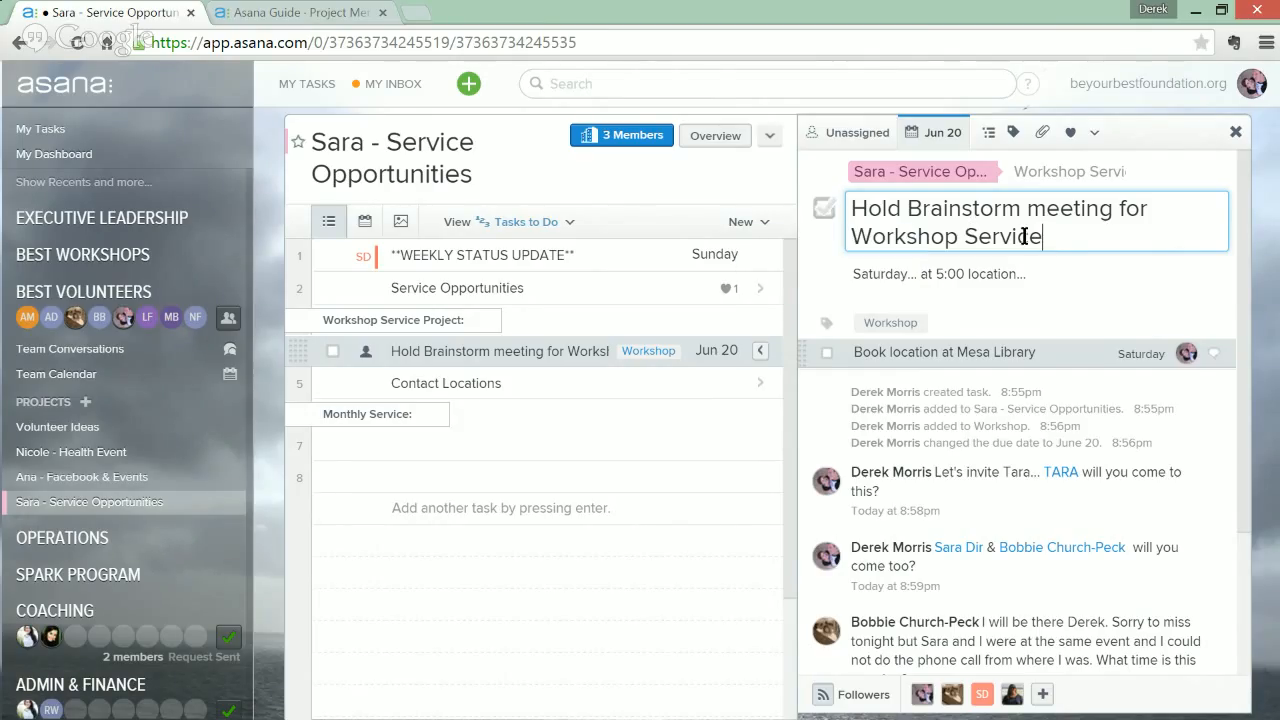
Step: Retitle the task 'Set meeting at library for brainstorm'
drag(1052, 236, 829, 189)
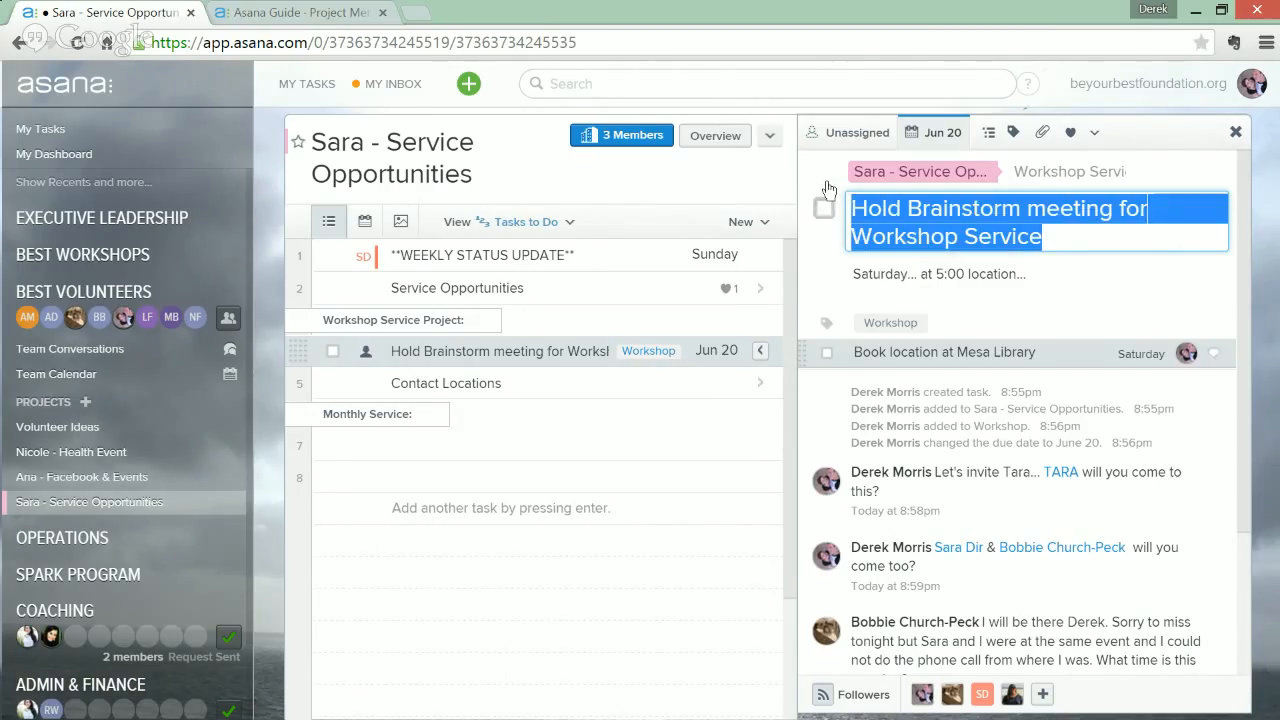
text(Talk ab)
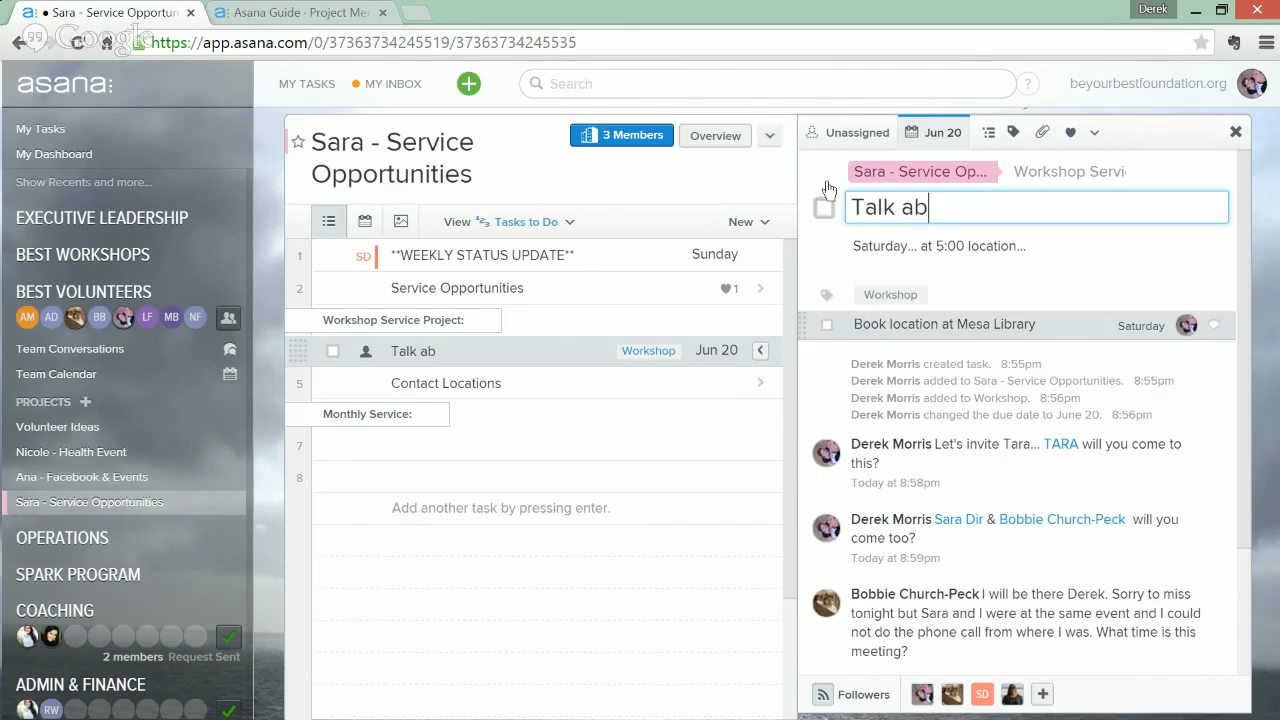
text(out service opportunities...)
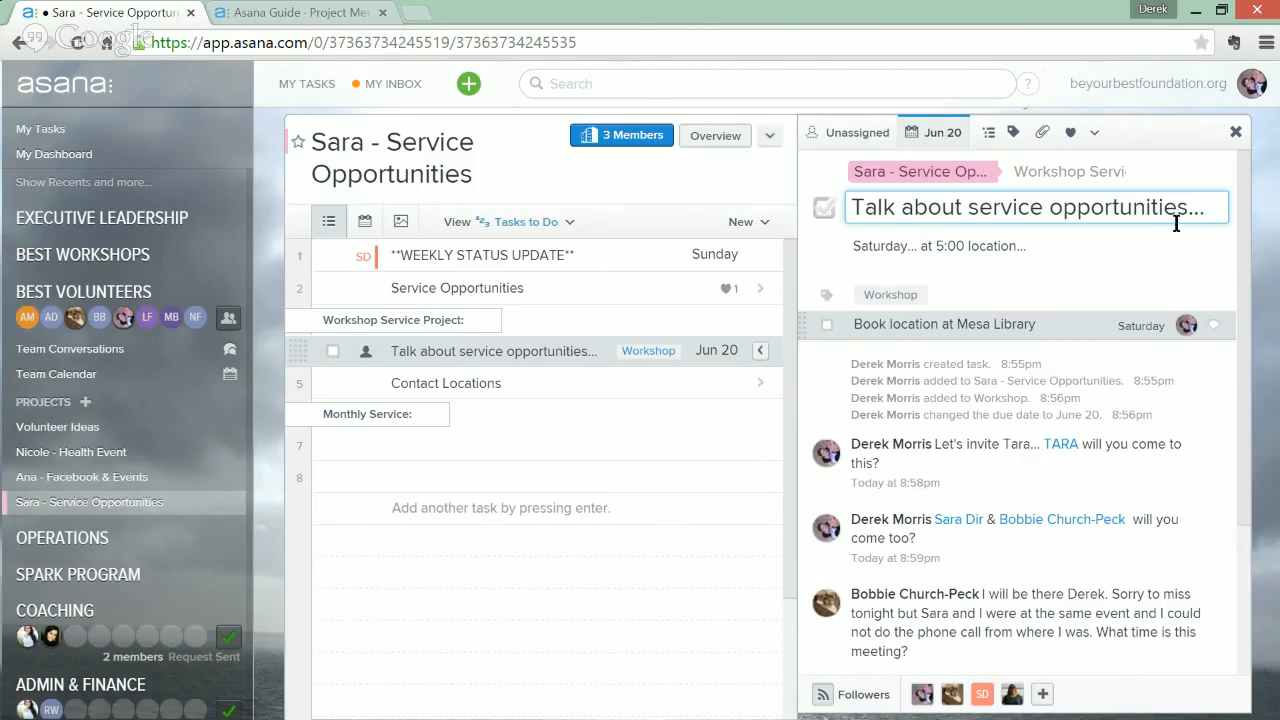
drag(1214, 206, 769, 168)
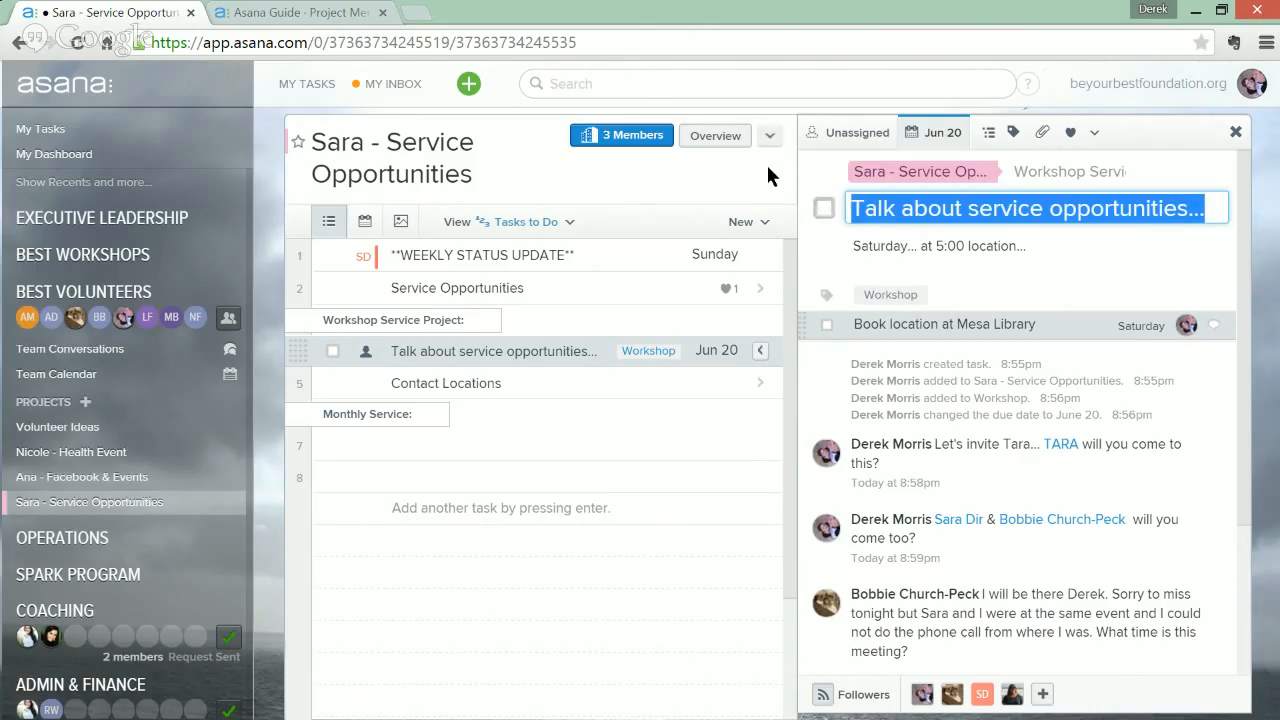
text(Set)
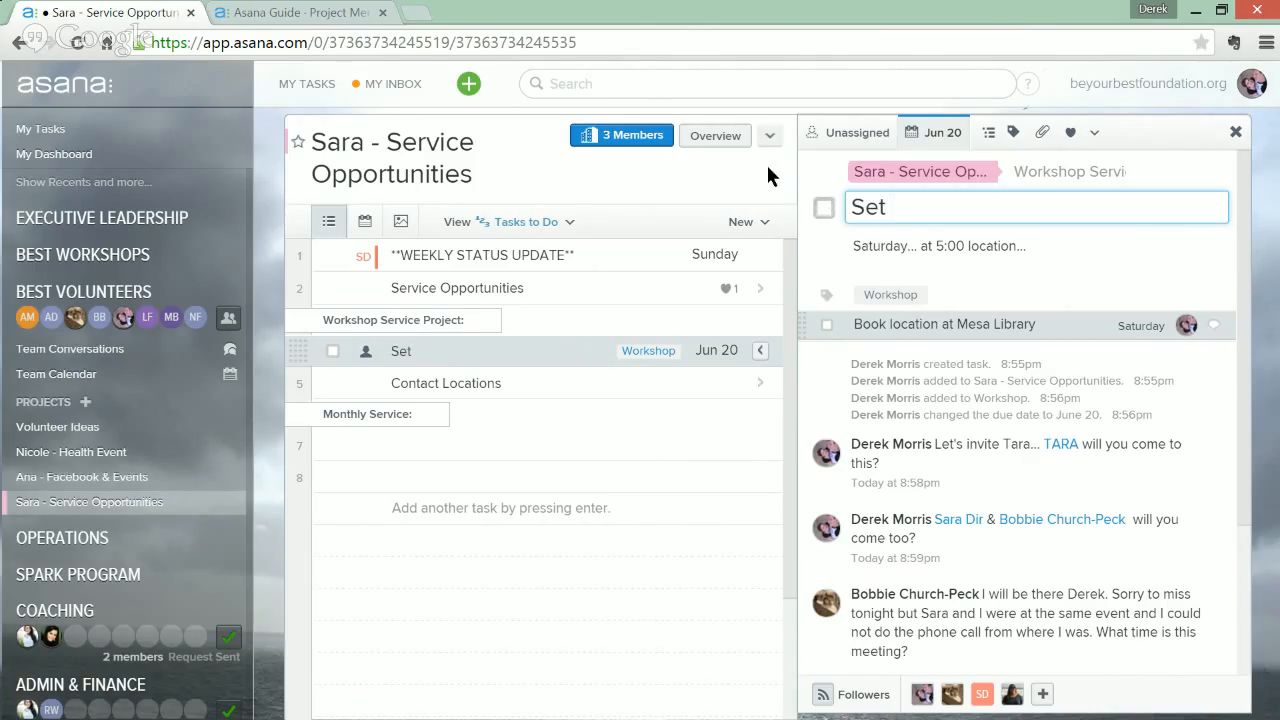
text( meeting at li)
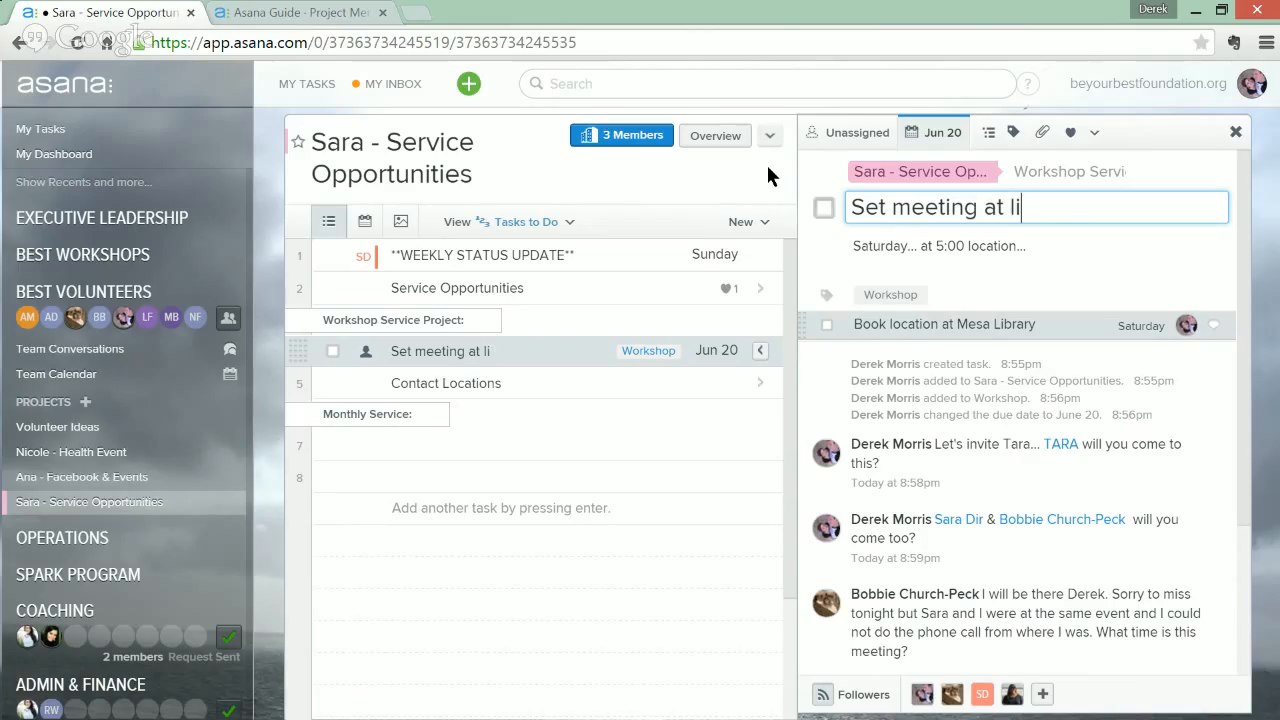
text(brary for )
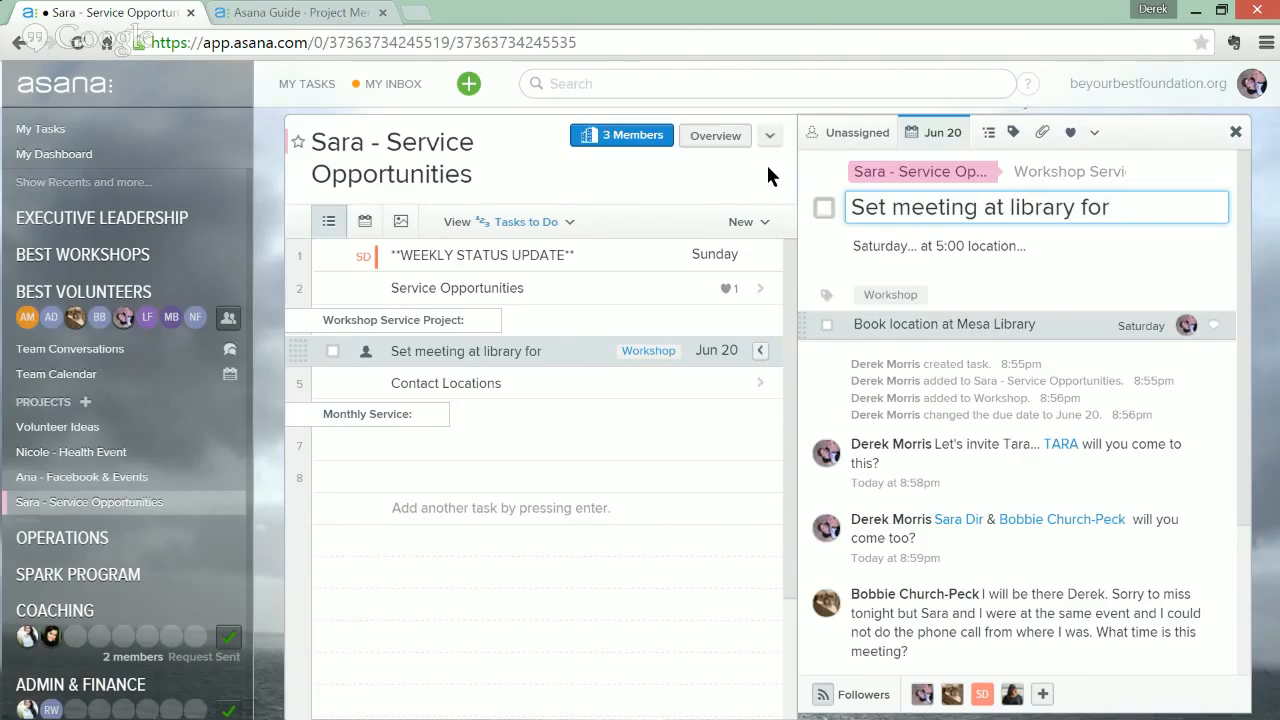
text(brainstorm)
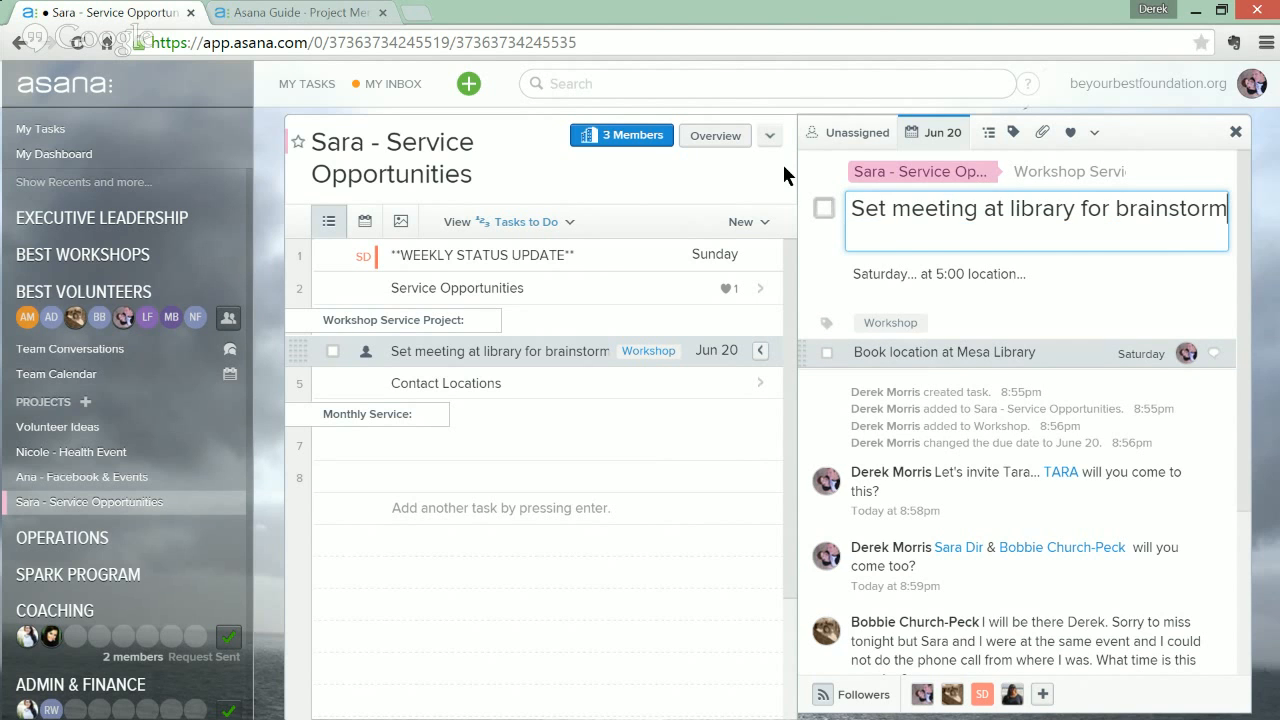
Step: Assign the task to a teammate and set its due date to June 13
click(850, 132)
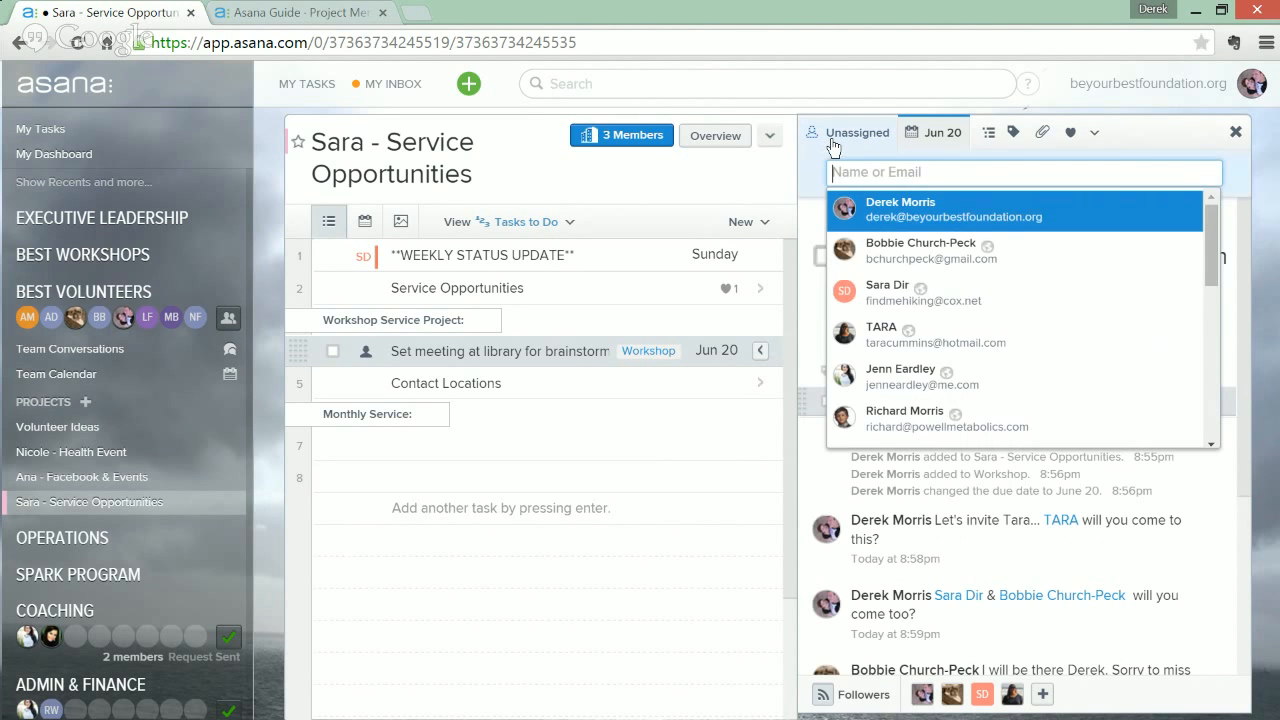
click(906, 300)
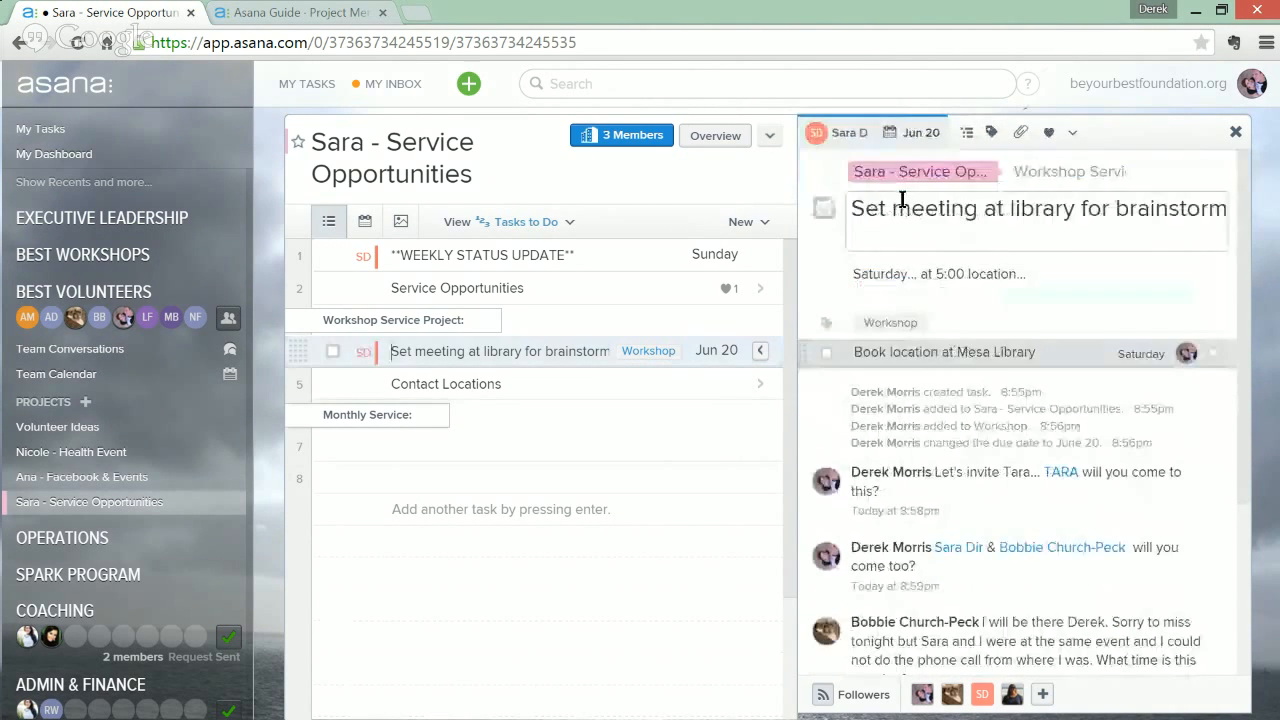
click(918, 132)
click(975, 321)
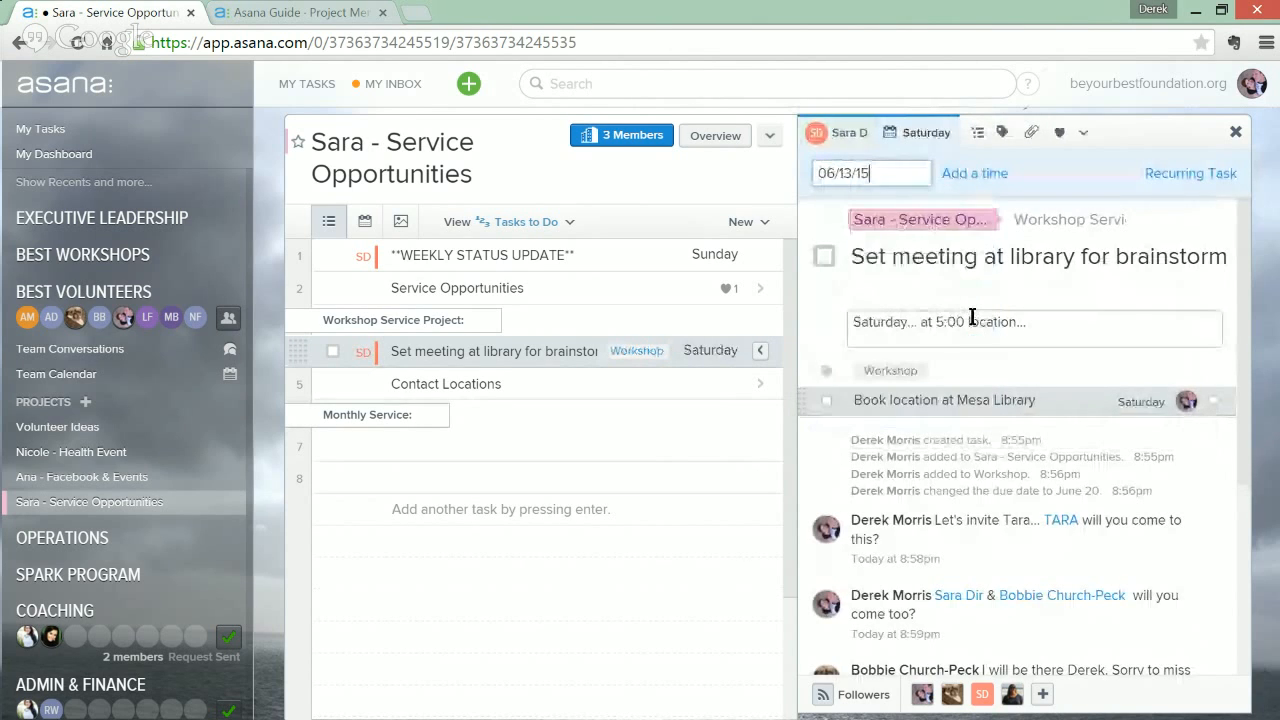
Step: Add a new line 'Invite these people...' to the task description
click(1035, 321)
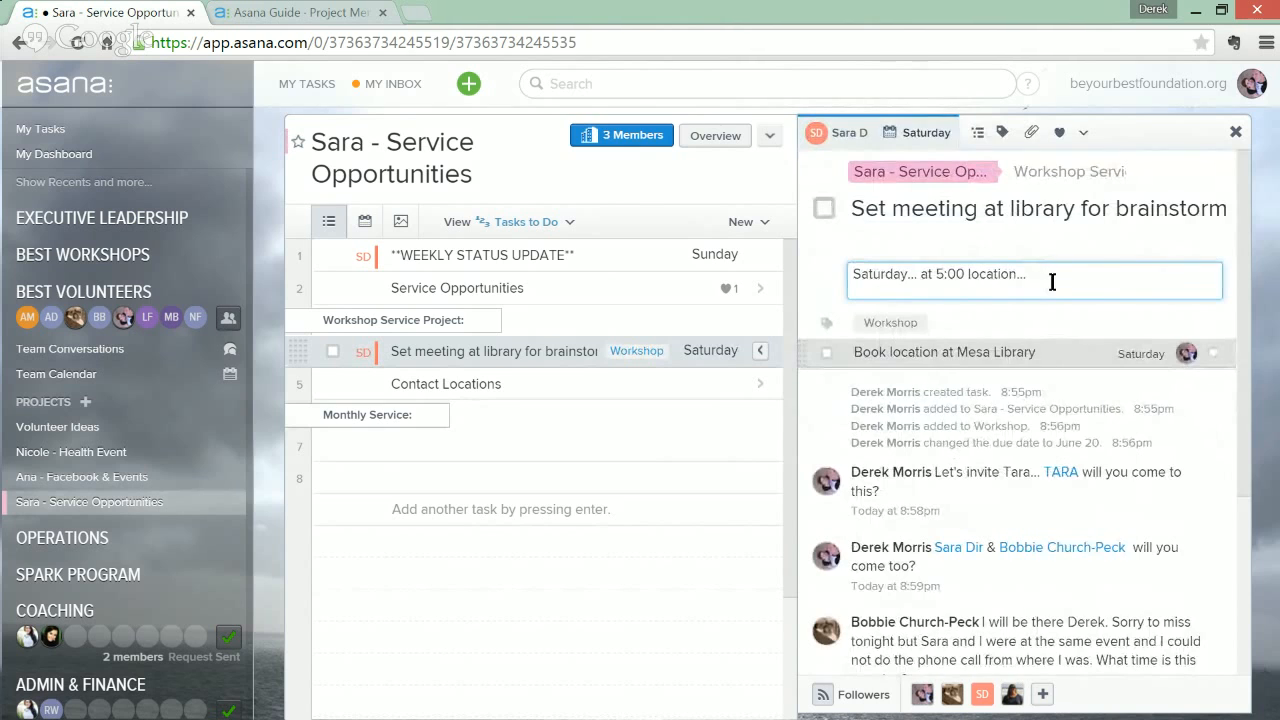
key(Return)
text(Invite these people...)
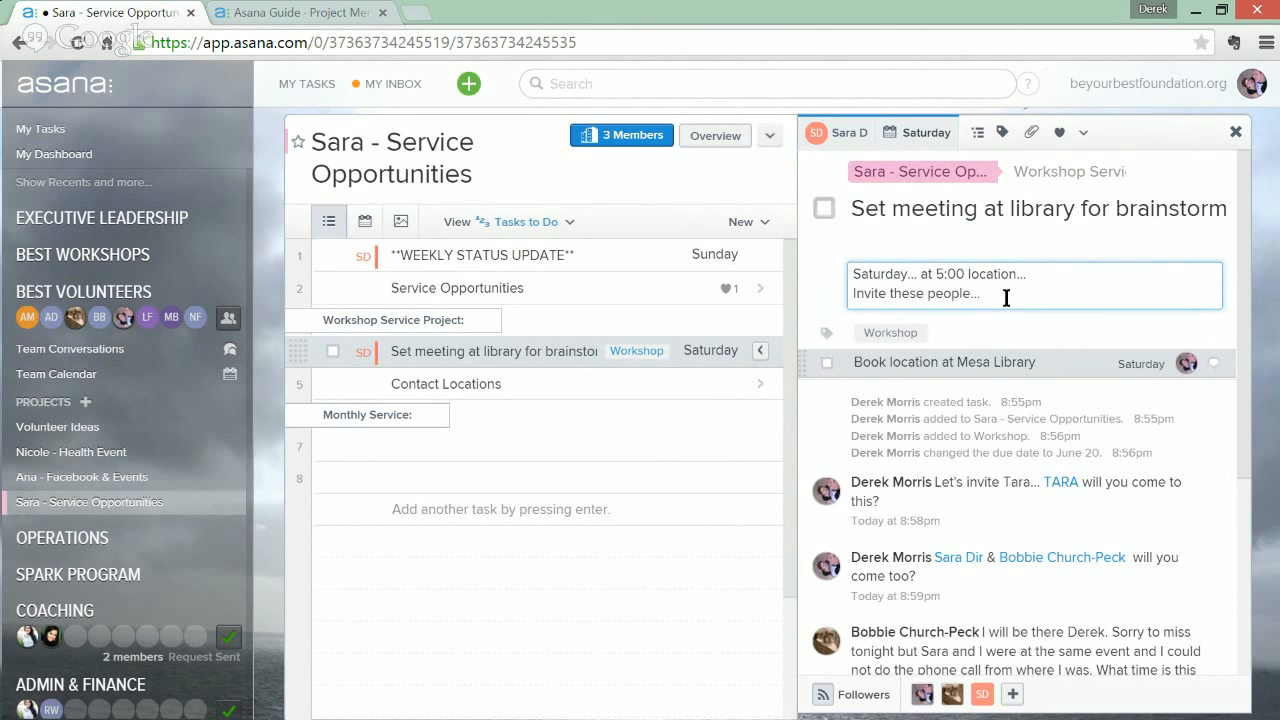
Step: Post a 'Hey … and …' comment on the brainstorm task mentioning two teammates
scroll(1006, 297, down, 3)
scroll(960, 400, up, 1)
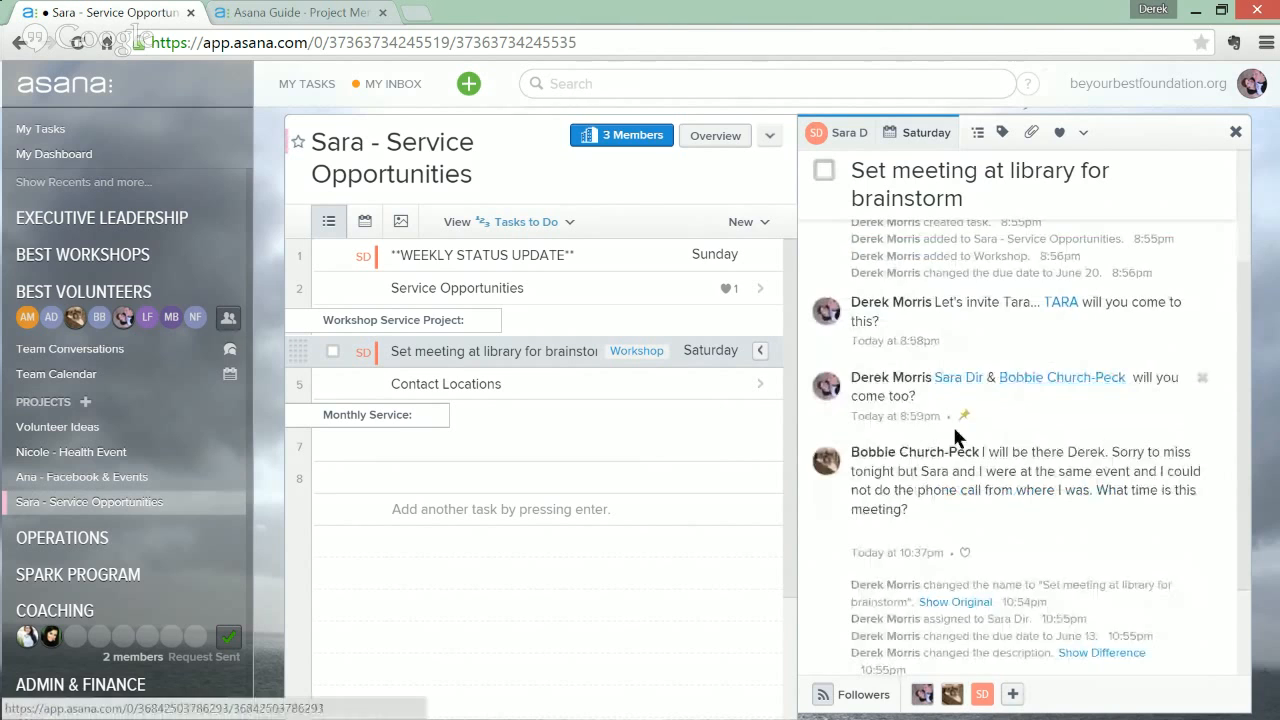
scroll(960, 400, down, 2)
click(957, 580)
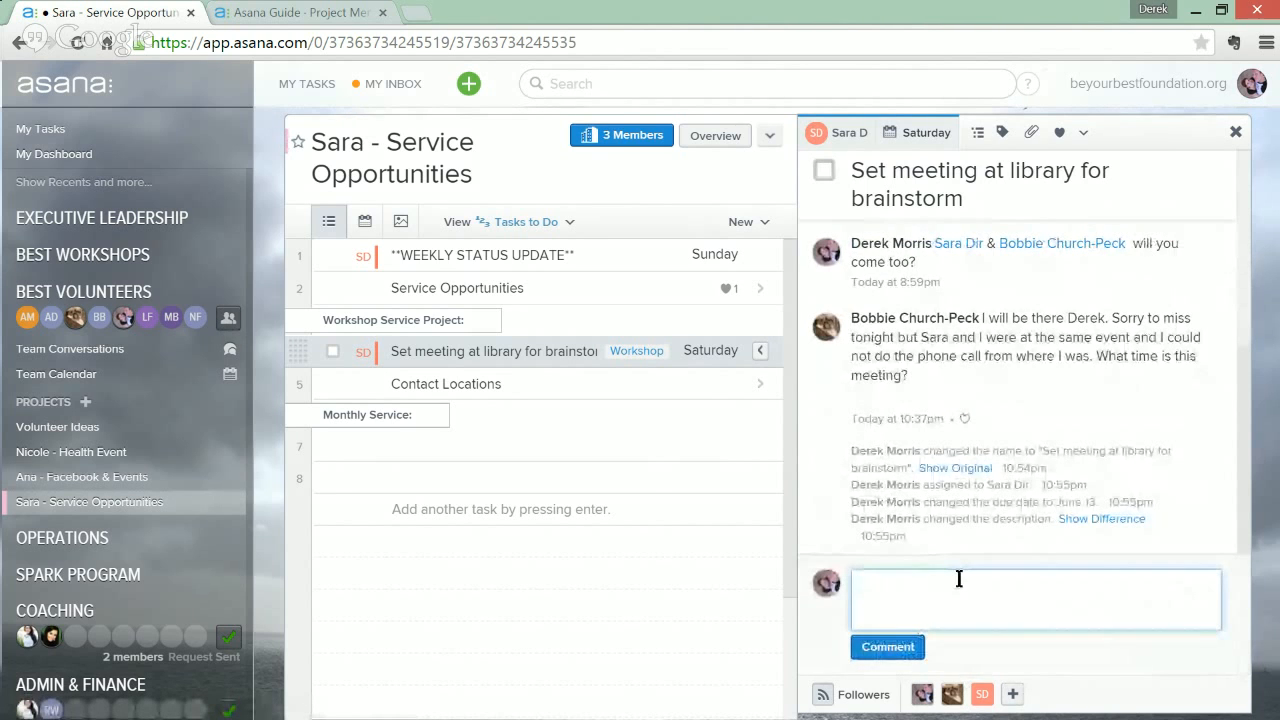
text(Hey @sara)
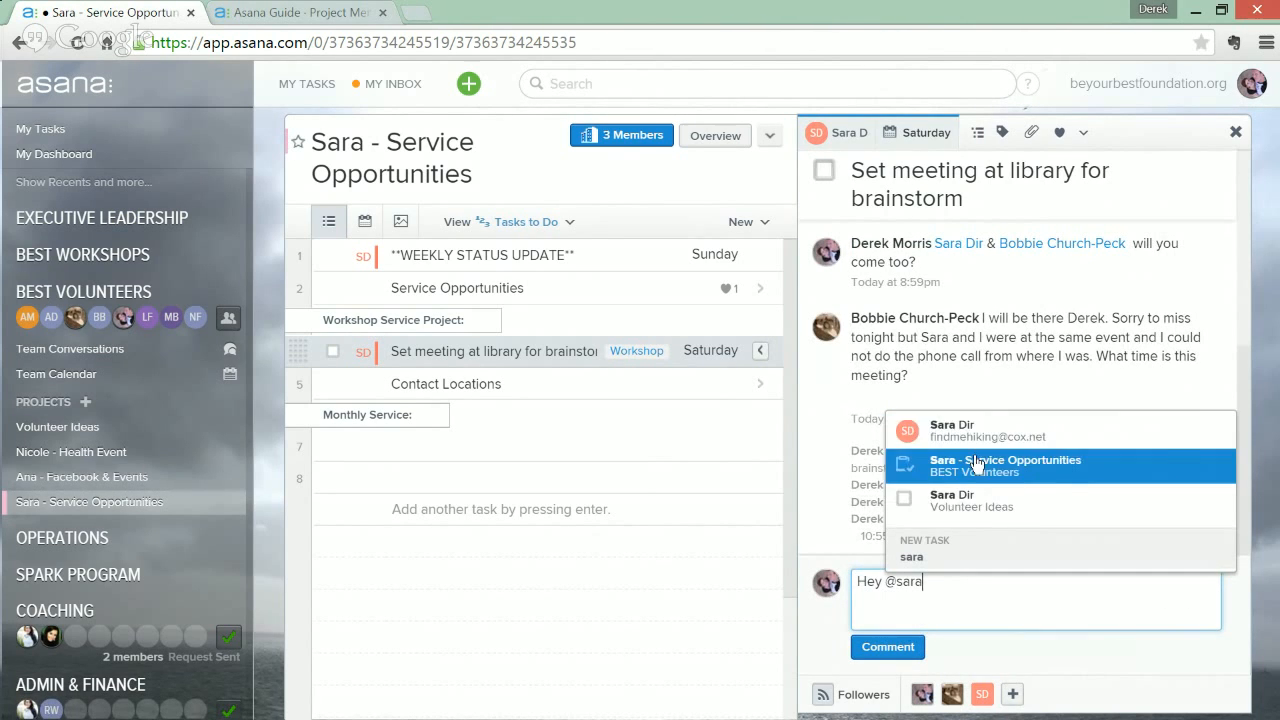
click(960, 430)
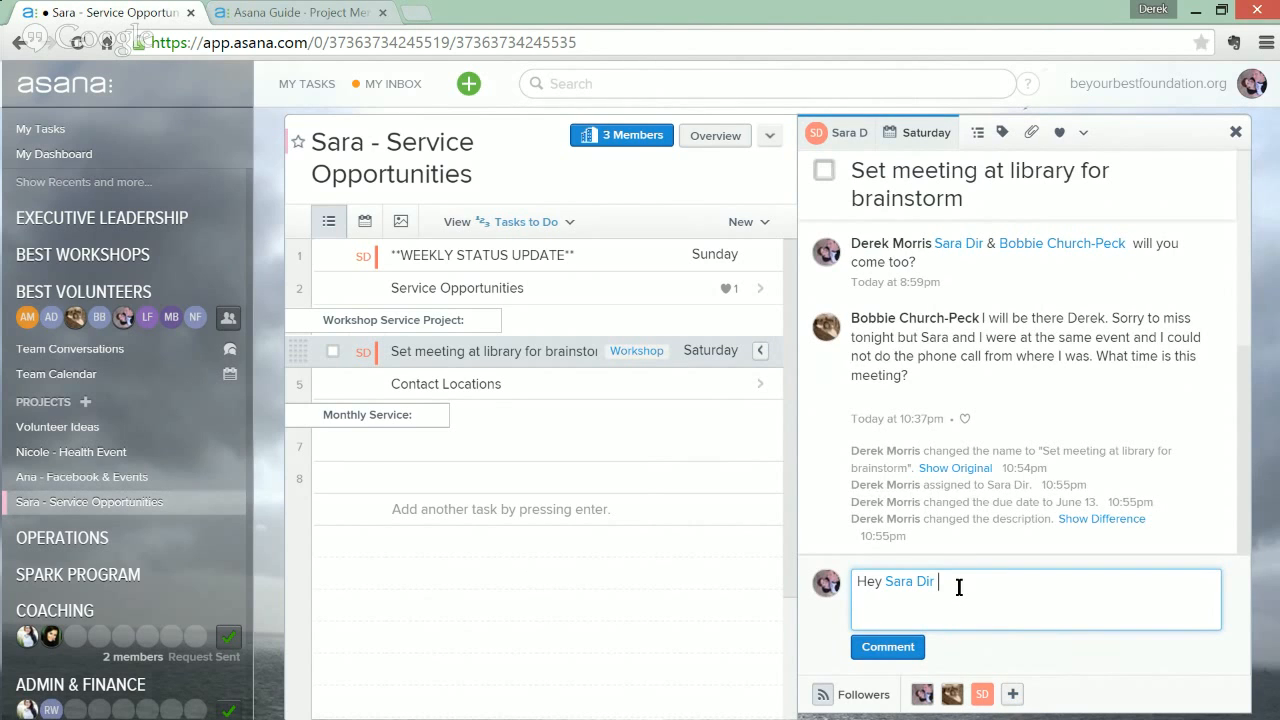
text(and @tara)
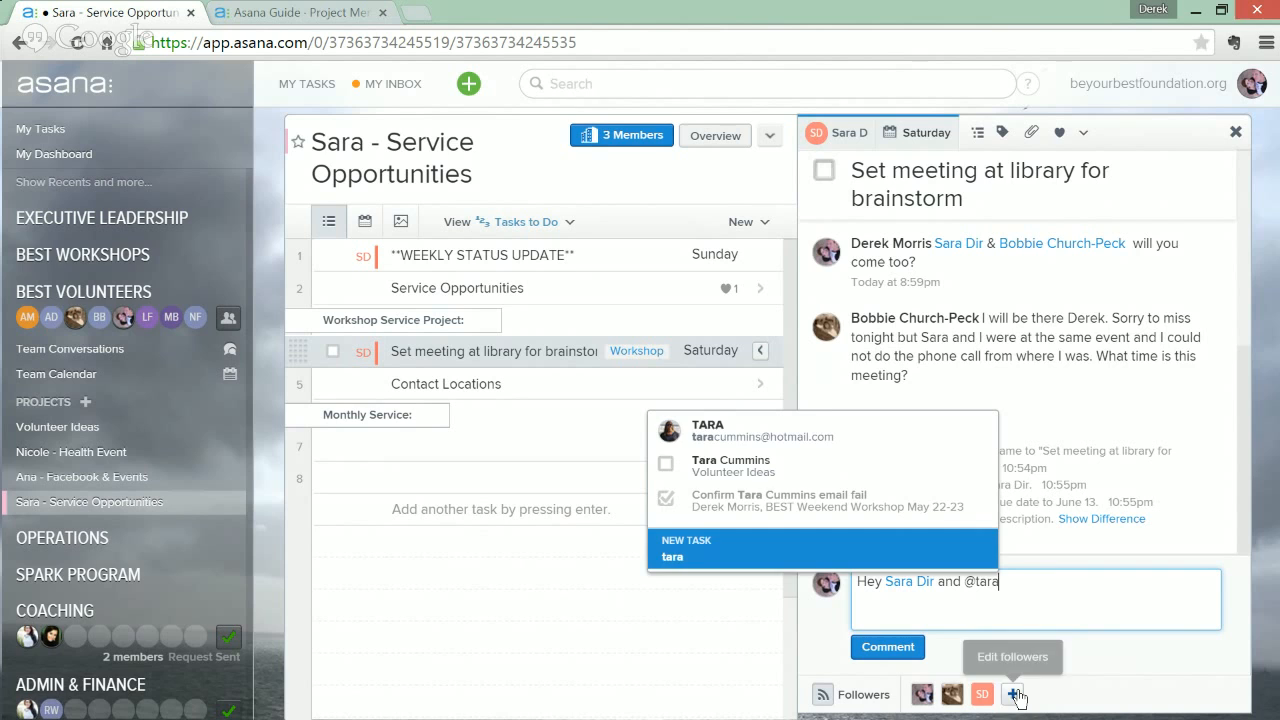
click(768, 432)
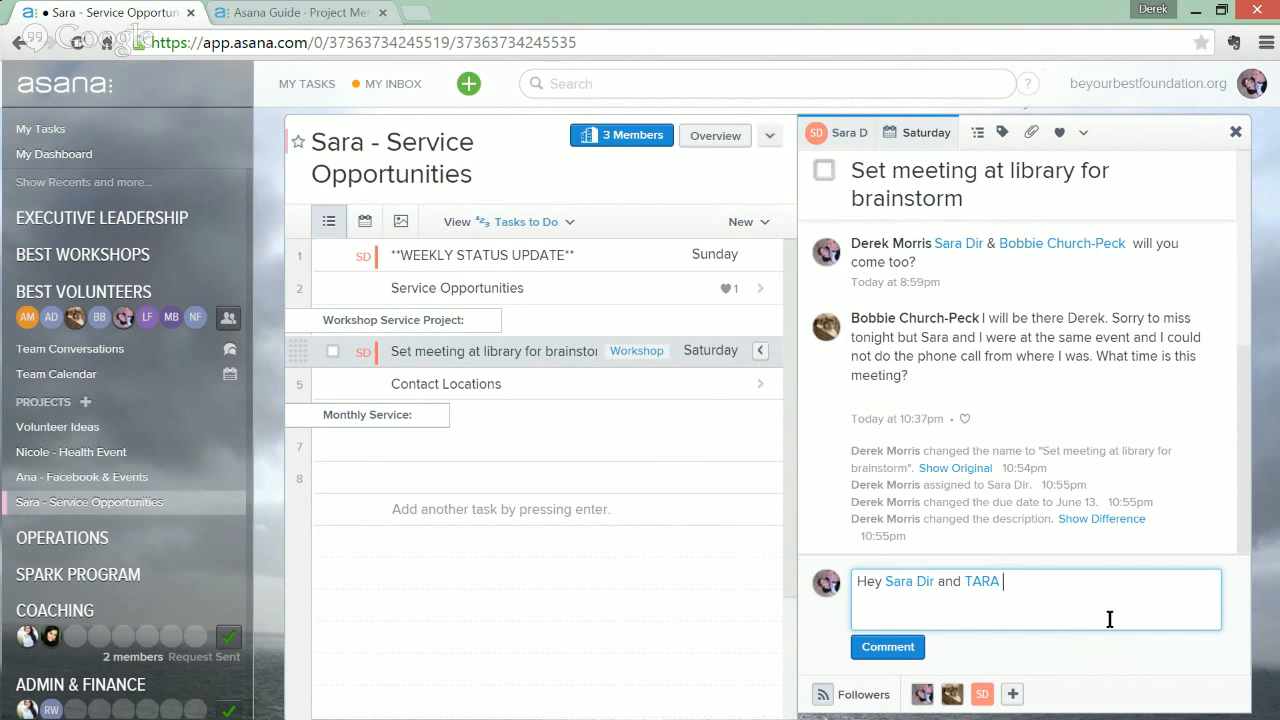
click(904, 656)
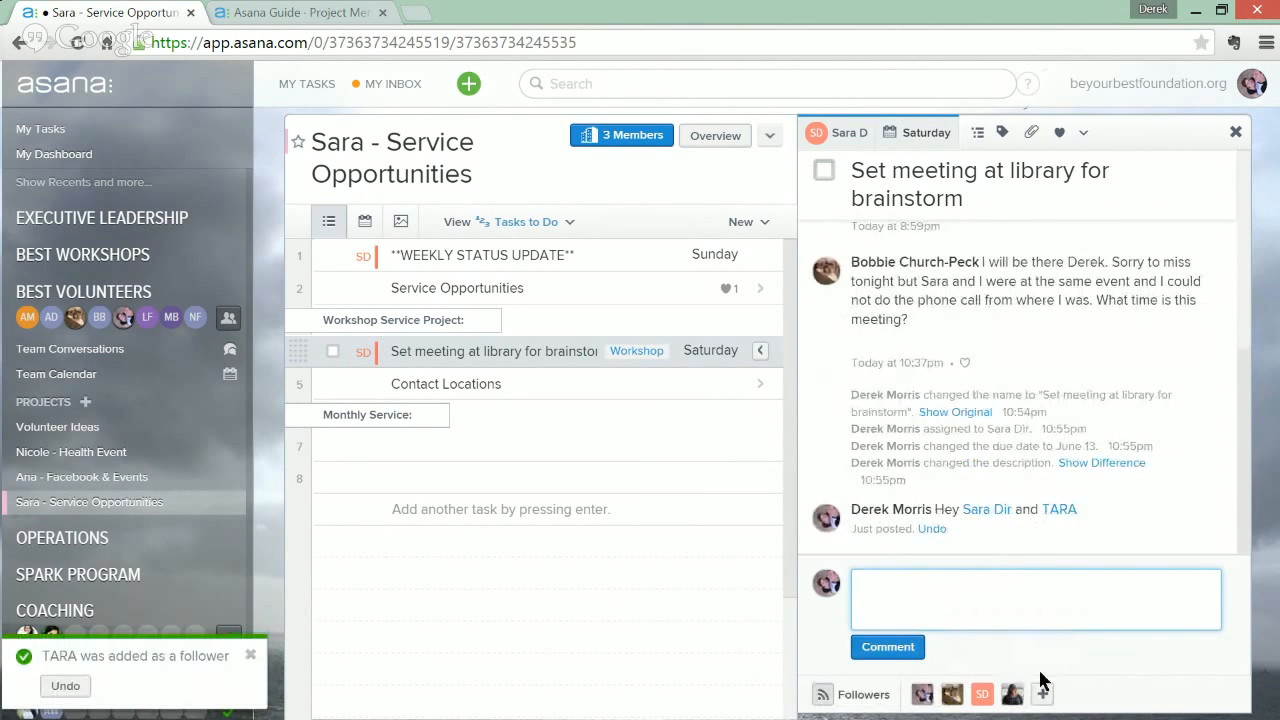
Step: Look through the task's followers list without changing it
click(1044, 690)
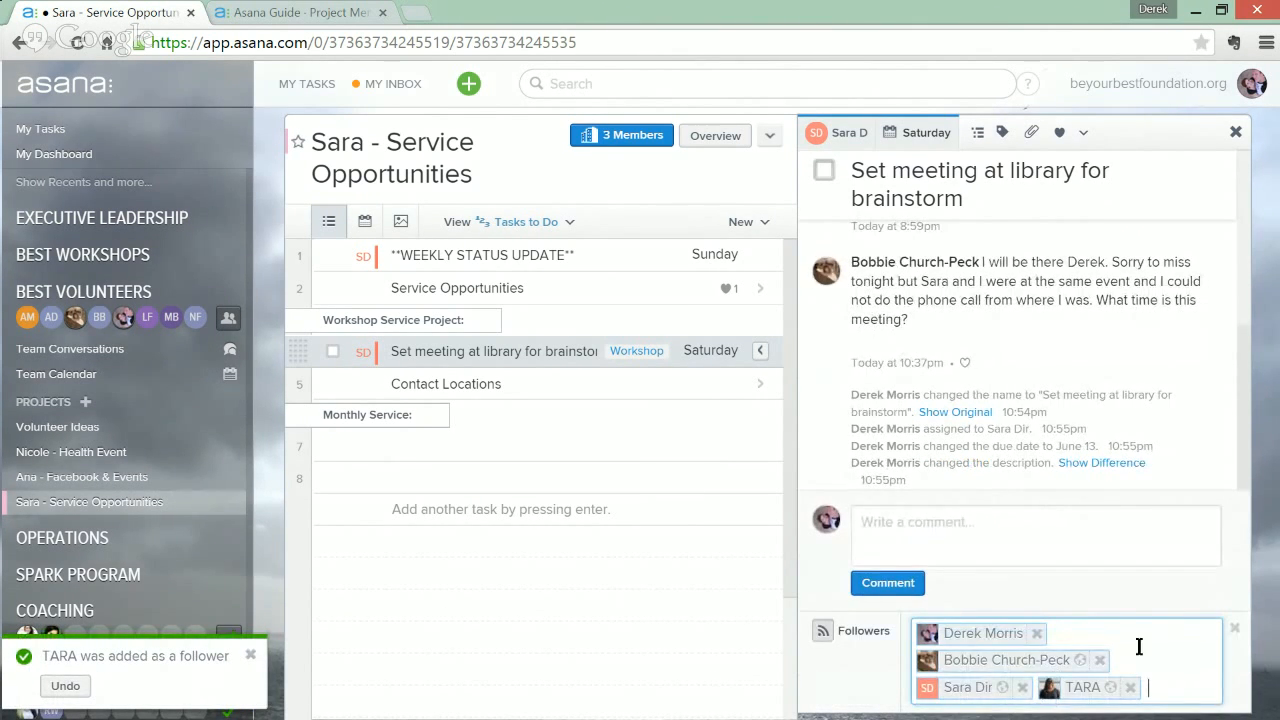
text(bobb)
key(BackSpace)
key(BackSpace)
key(BackSpace)
key(BackSpace)
click(969, 543)
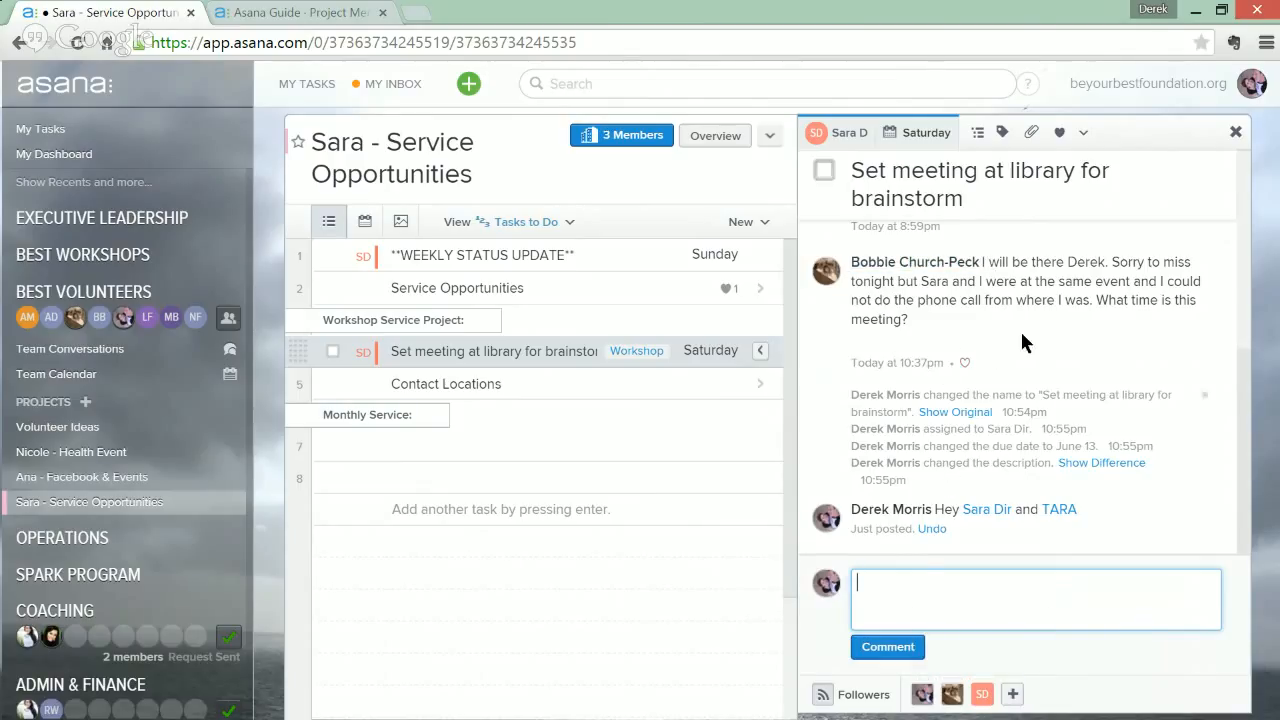
scroll(1047, 432, up, 5)
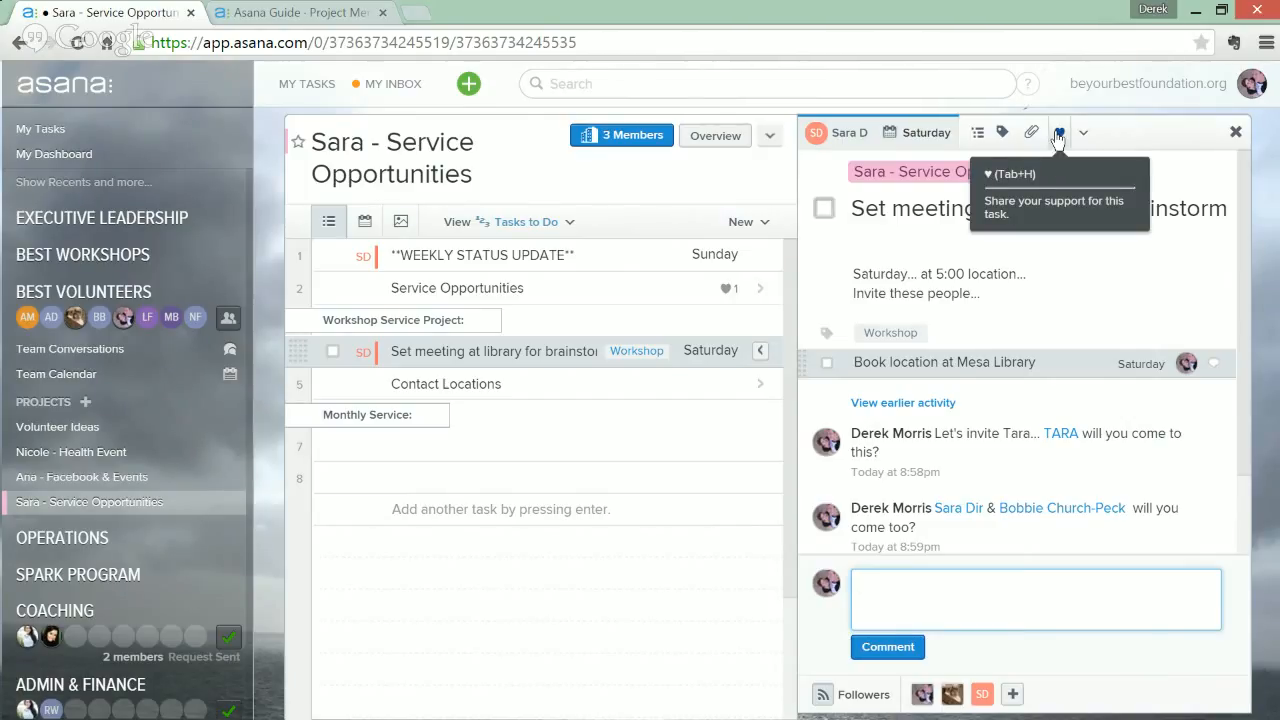
Step: Add a new subtask row, then inspect the Book location at Mesa Library subtask's name and assignee
click(977, 135)
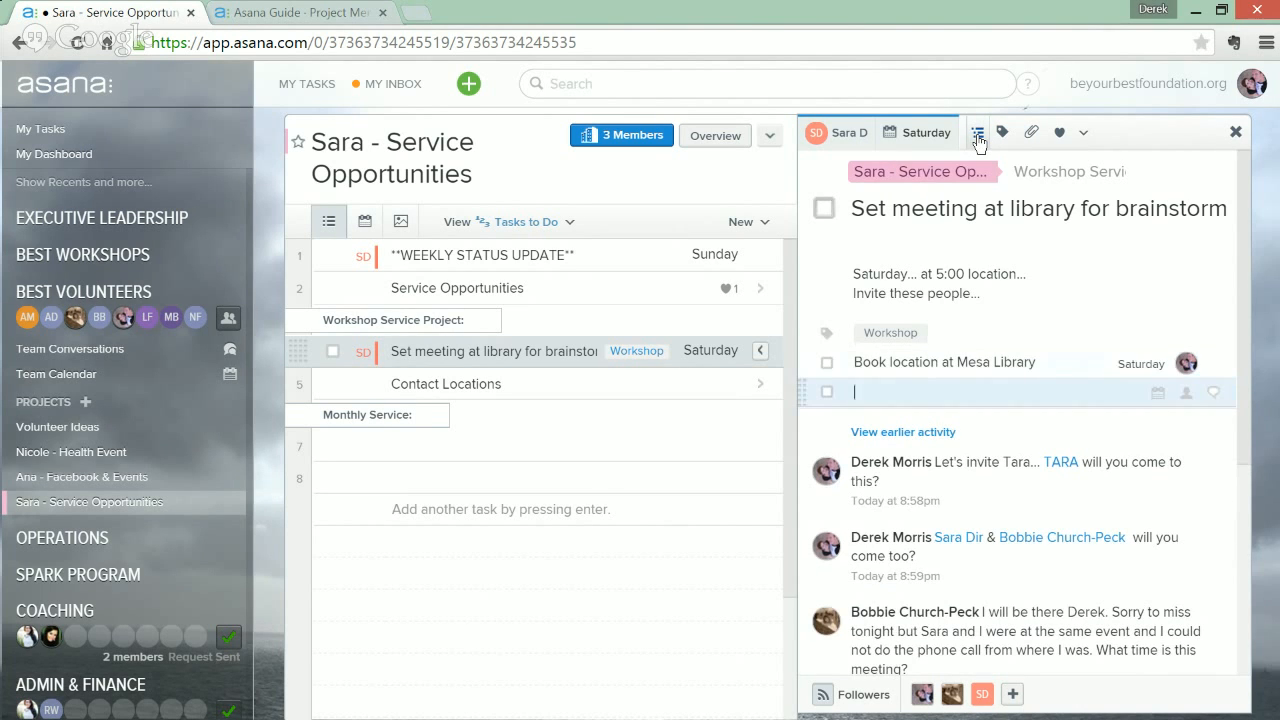
click(860, 364)
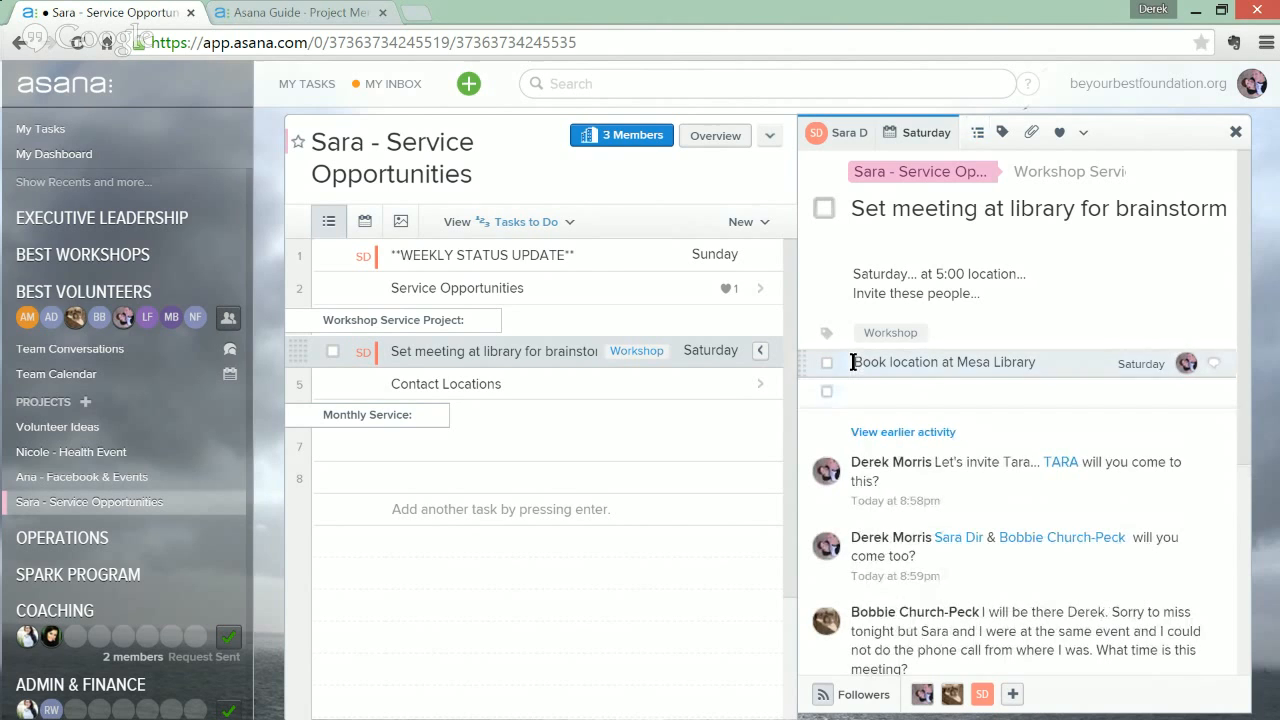
drag(1035, 362, 846, 368)
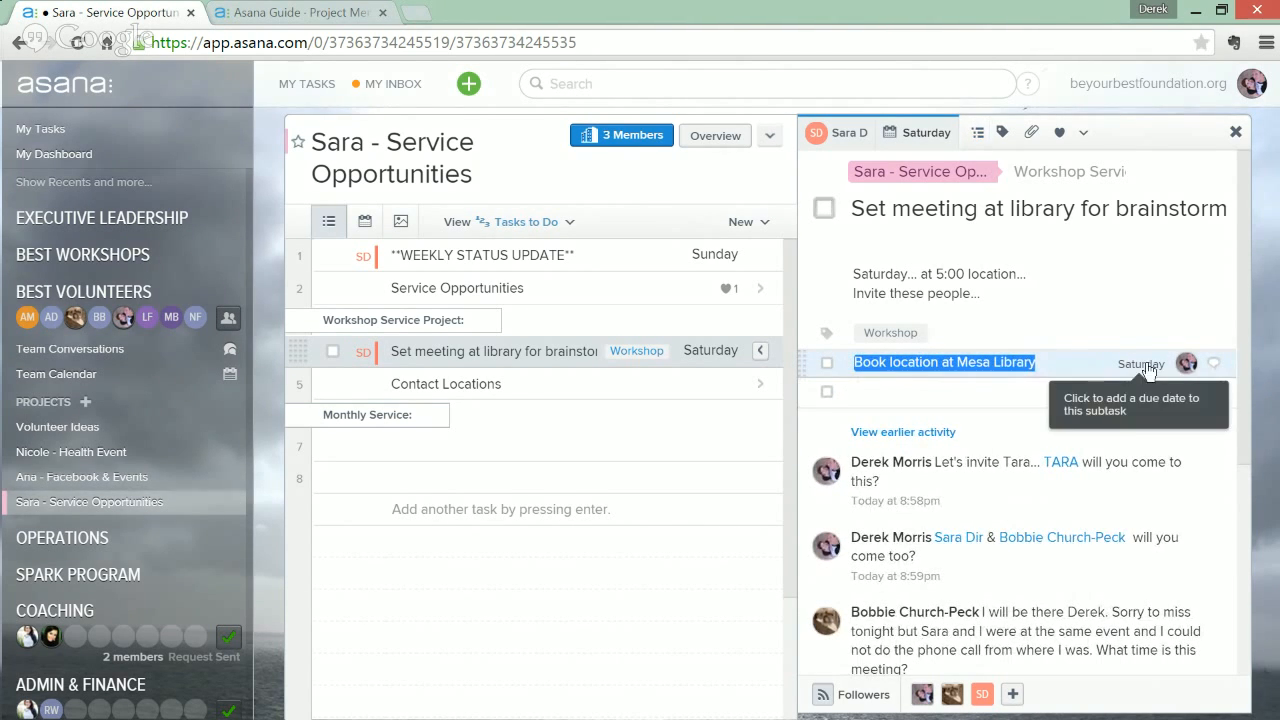
click(1186, 364)
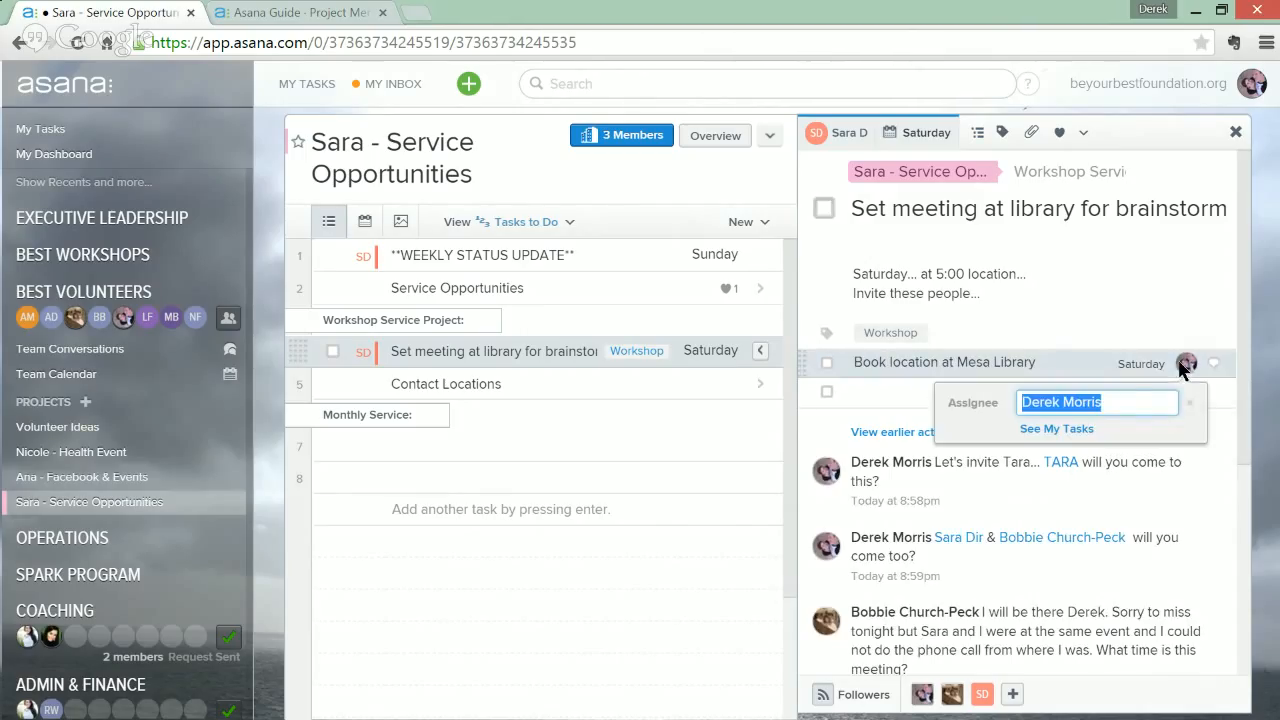
Step: Name the new subtask 'Send agenda for meeting' and make it due Monday, June 15
click(902, 398)
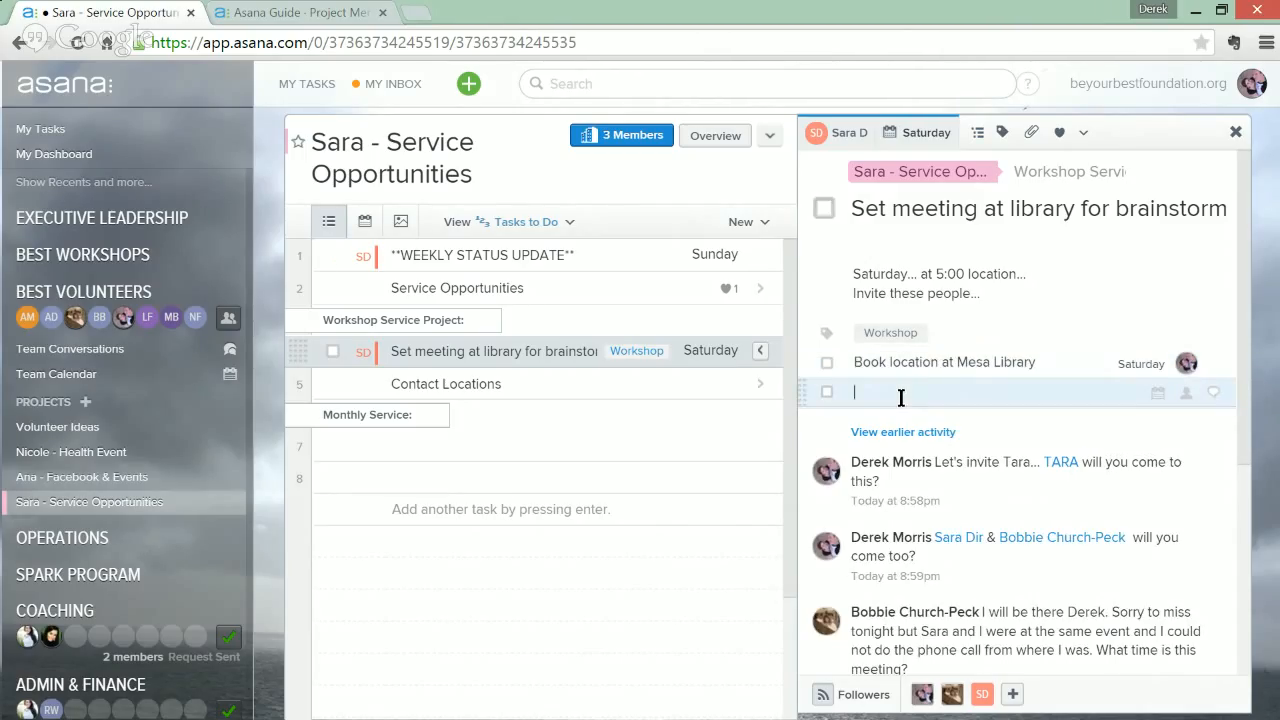
text(Send agenda for meeting)
click(1157, 392)
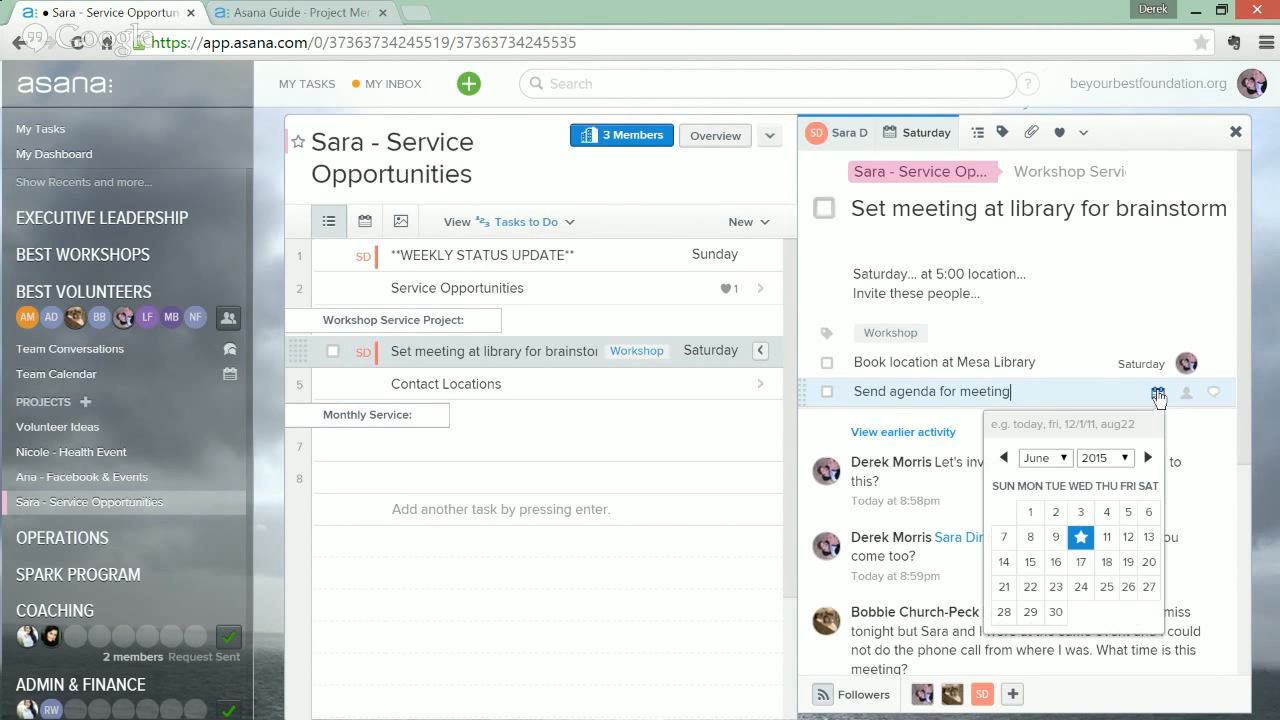
click(1028, 565)
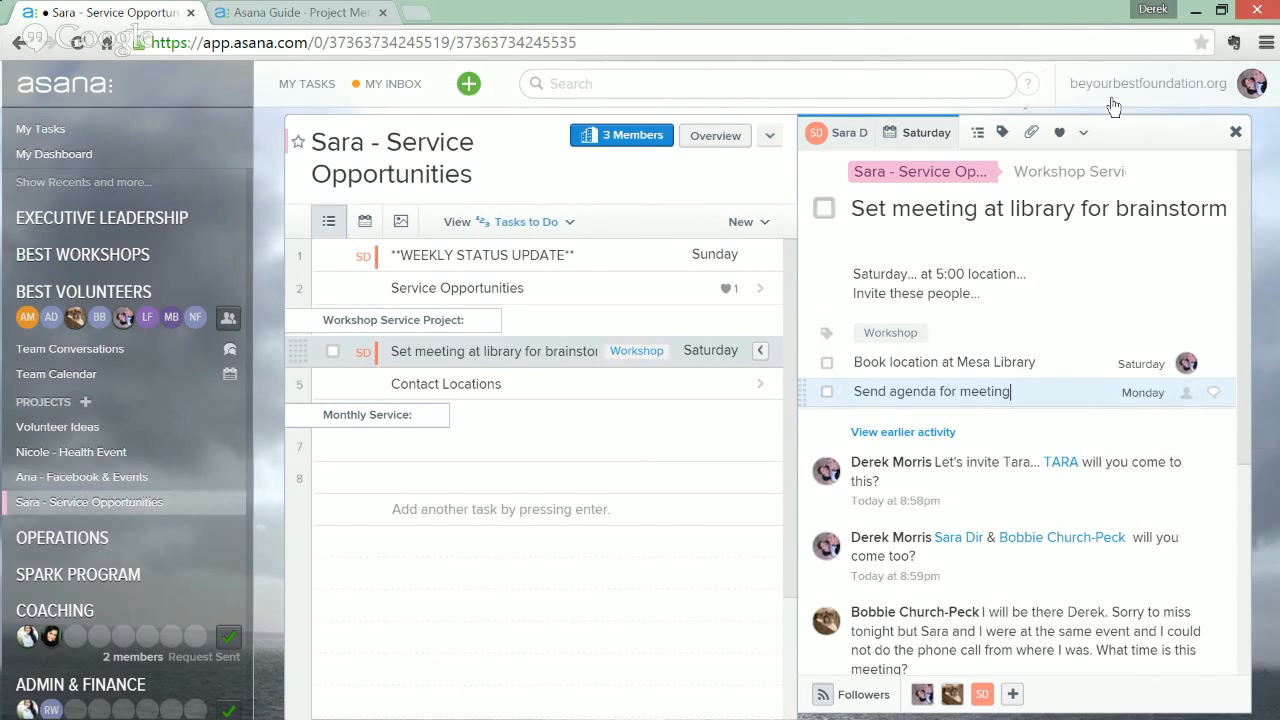
Step: Change the brainstorm task's due date from June 13 to June 17 (06/17/15)
click(920, 132)
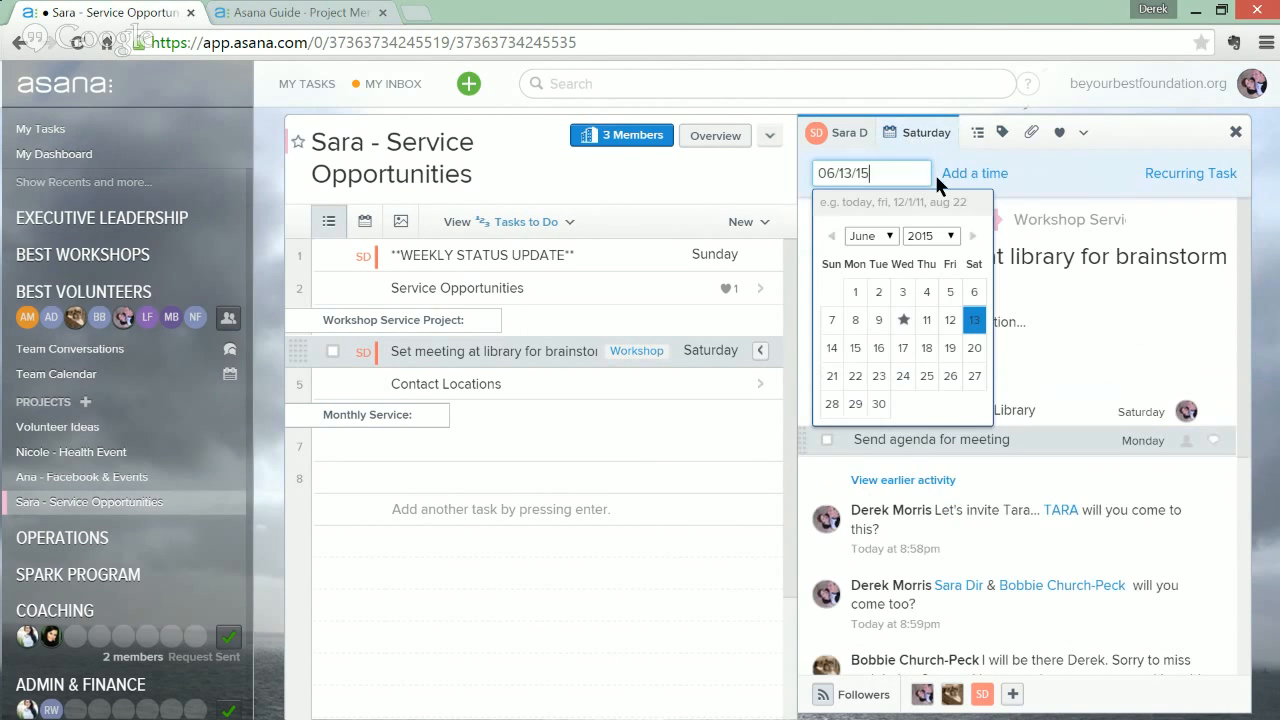
click(902, 375)
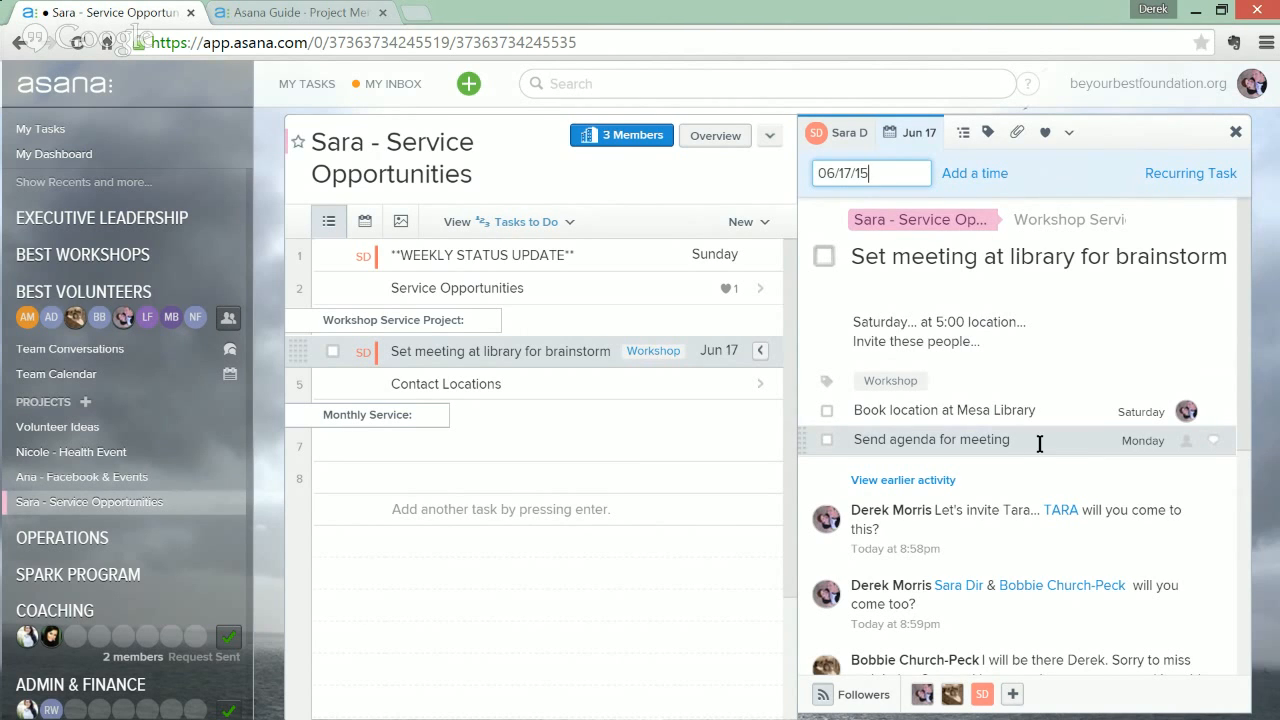
drag(1024, 440, 845, 383)
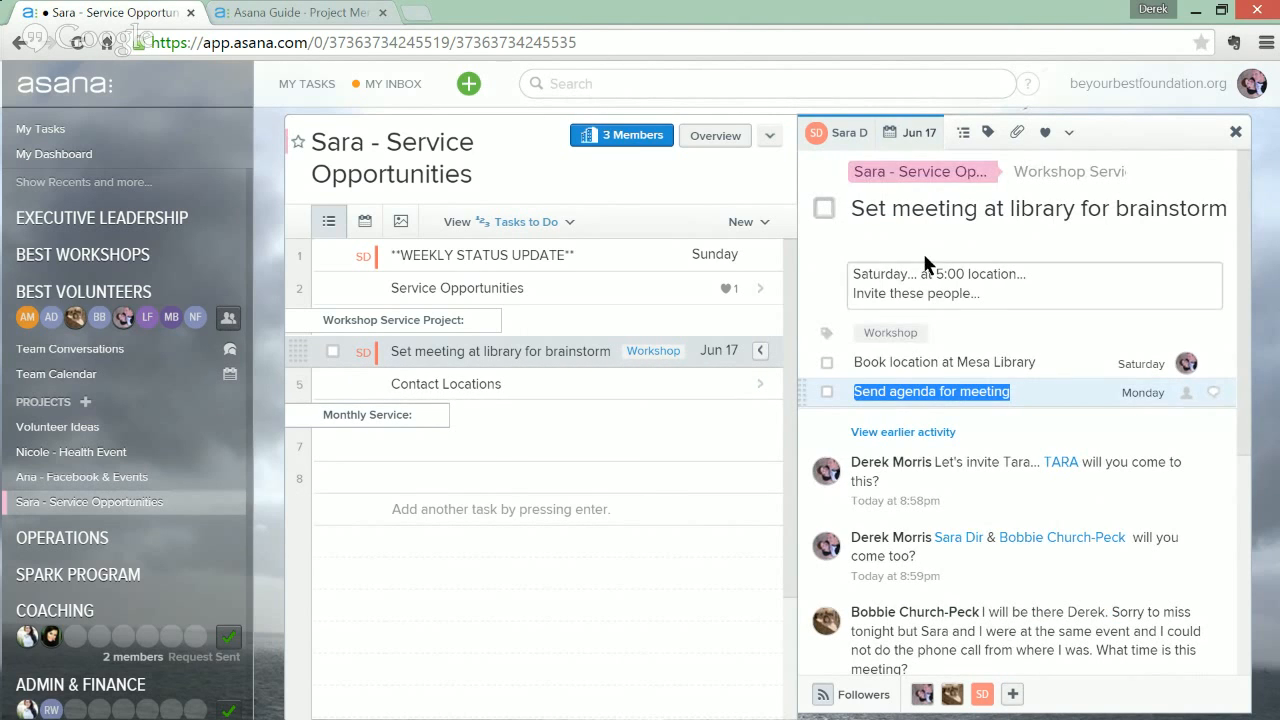
click(1016, 393)
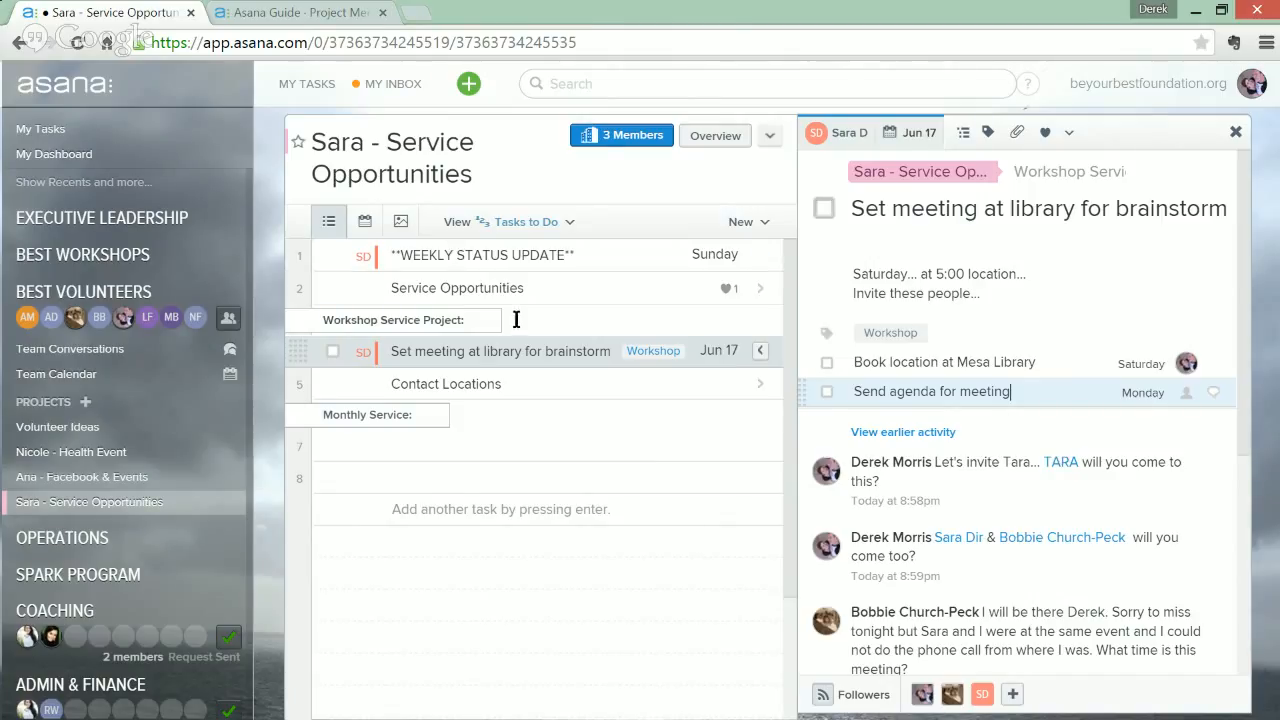
Step: Add a colon to the Contact Locations section name and start a new row beneath it
click(460, 320)
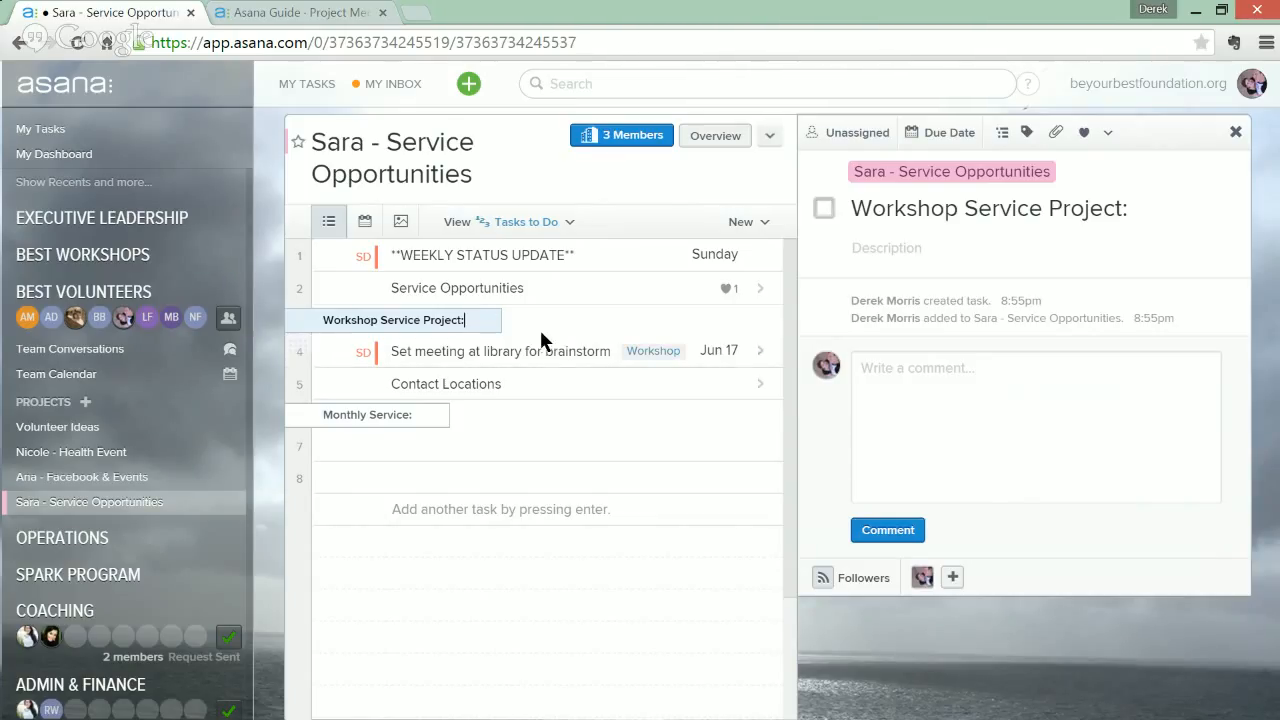
click(600, 350)
click(519, 384)
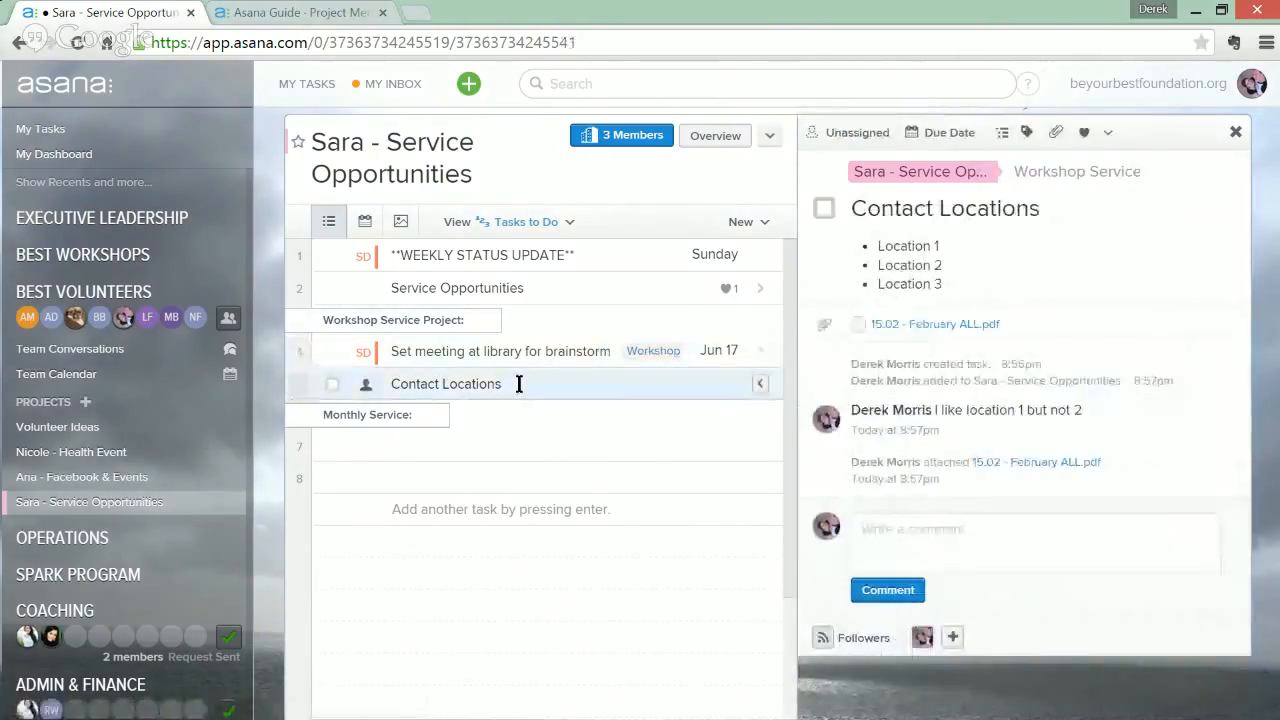
text(:)
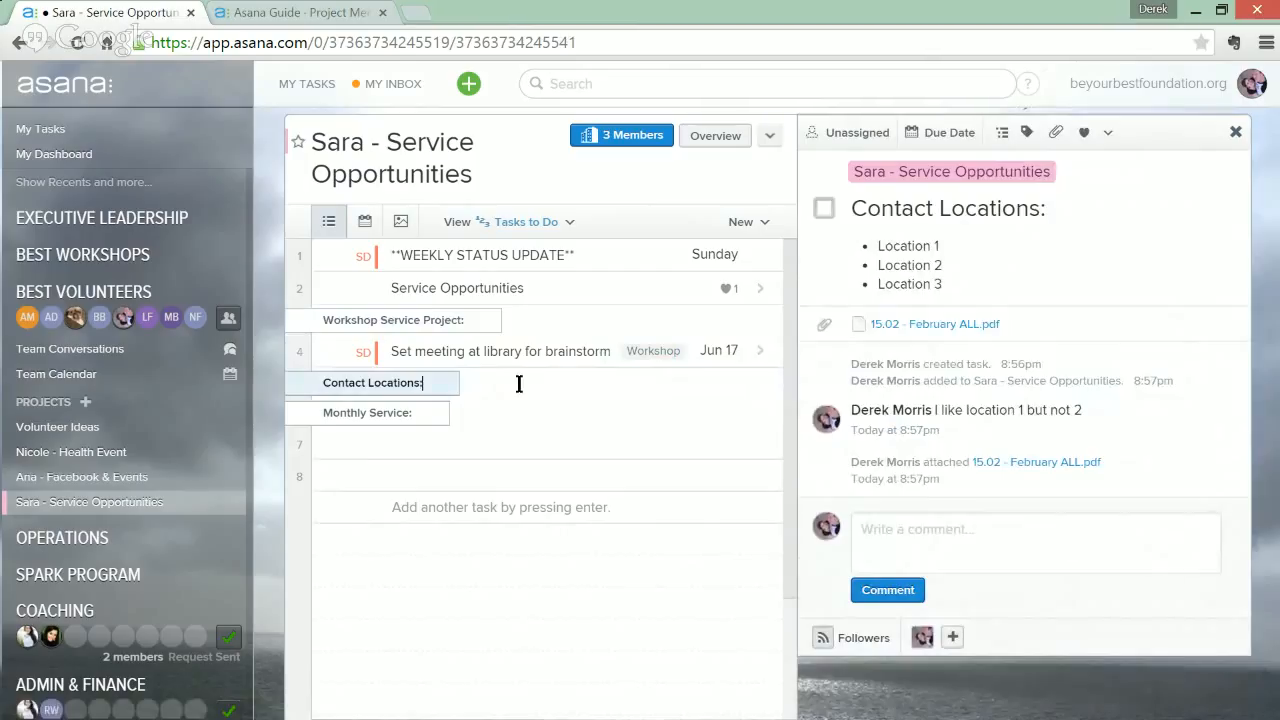
key(Return)
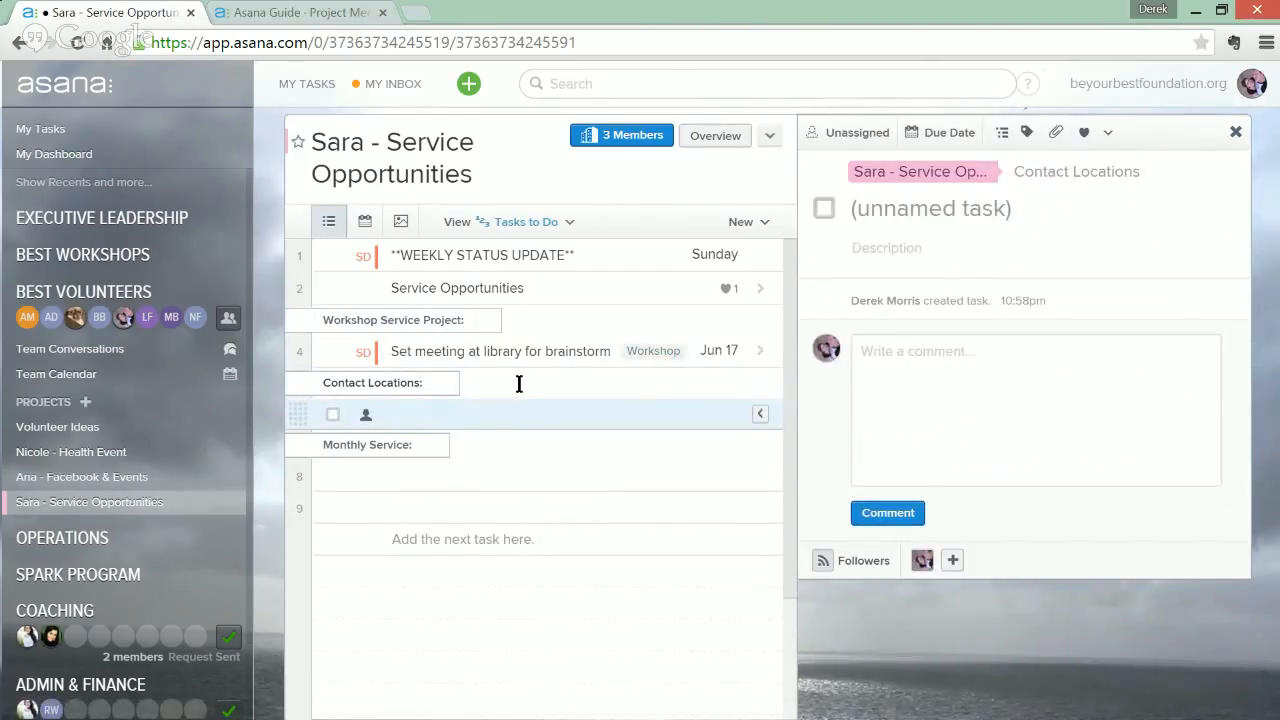
Step: Enter tasks 'Contact libary', 'Contact mesa amphi...' and 'Church building' under Contact Locations
text(Contact libary)
key(Return)
text(Contact )
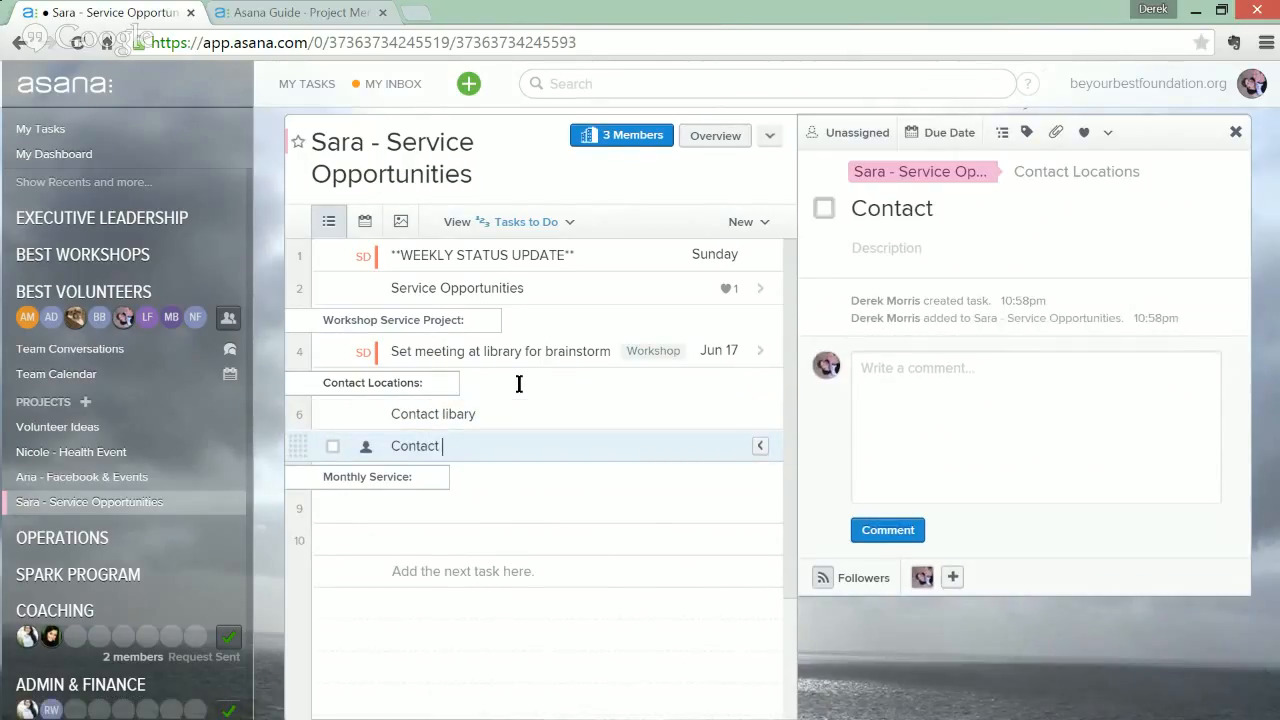
text(mesa am)
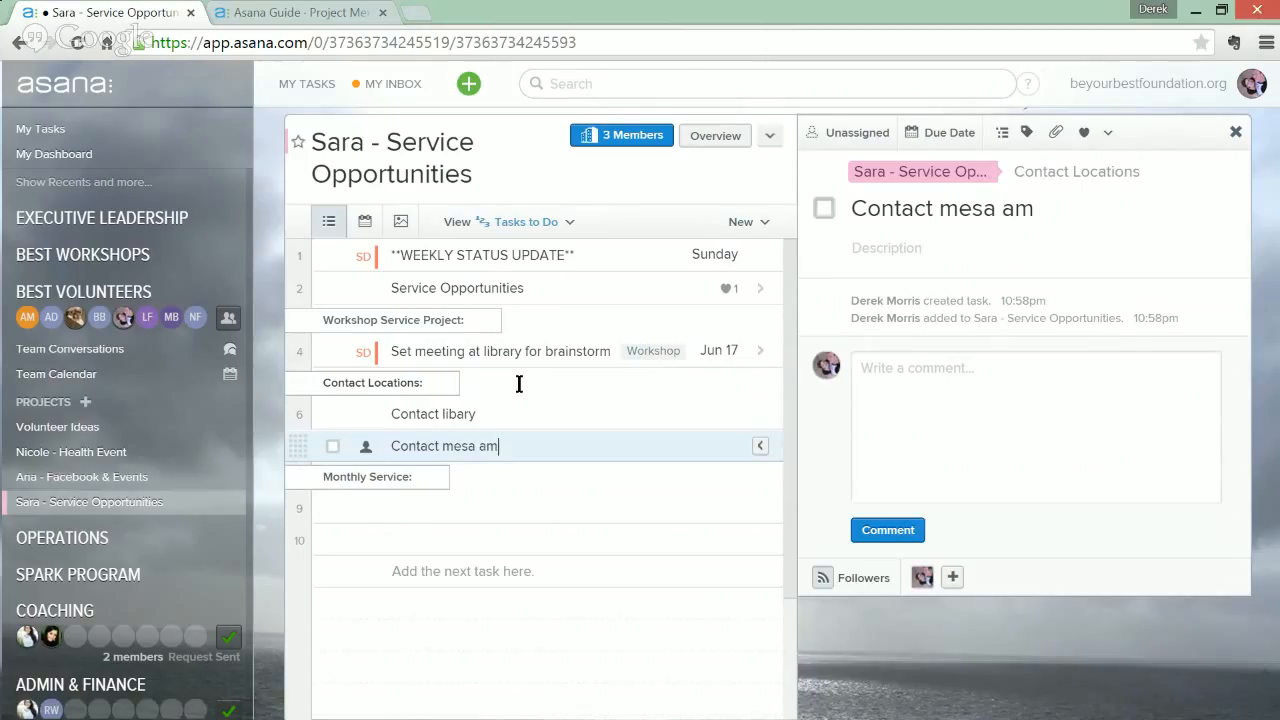
text(phi...)
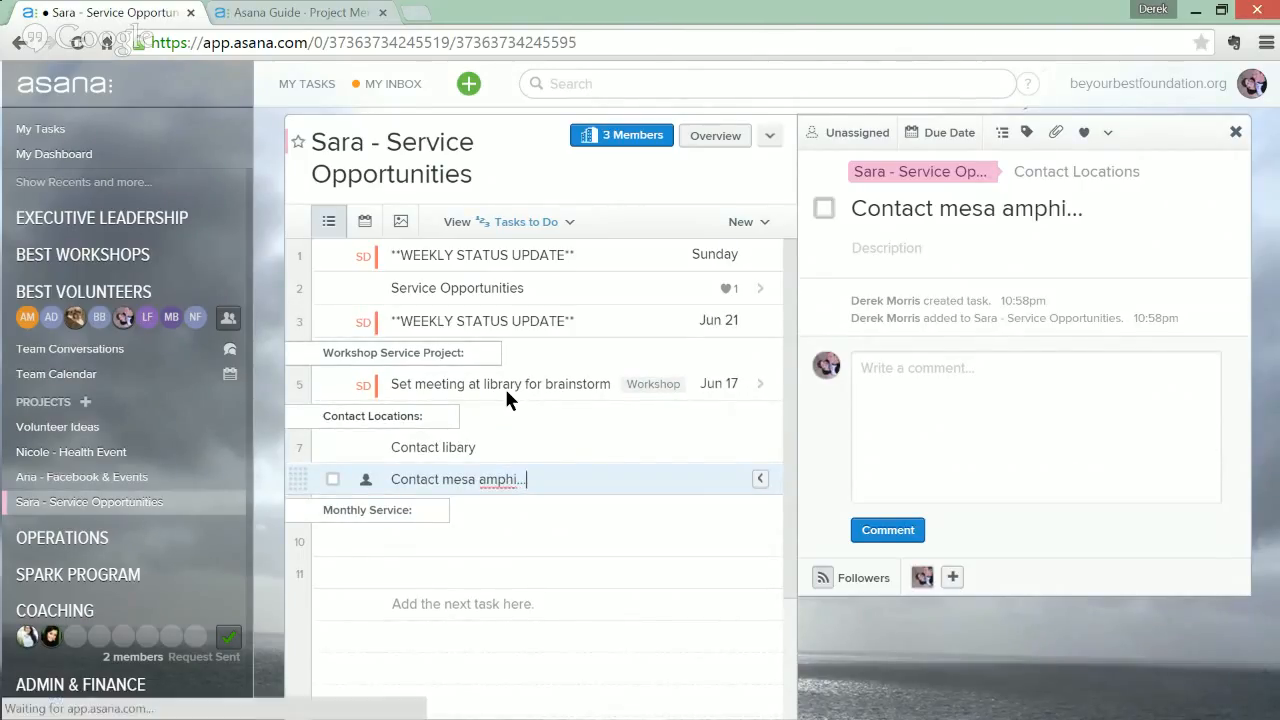
key(Return)
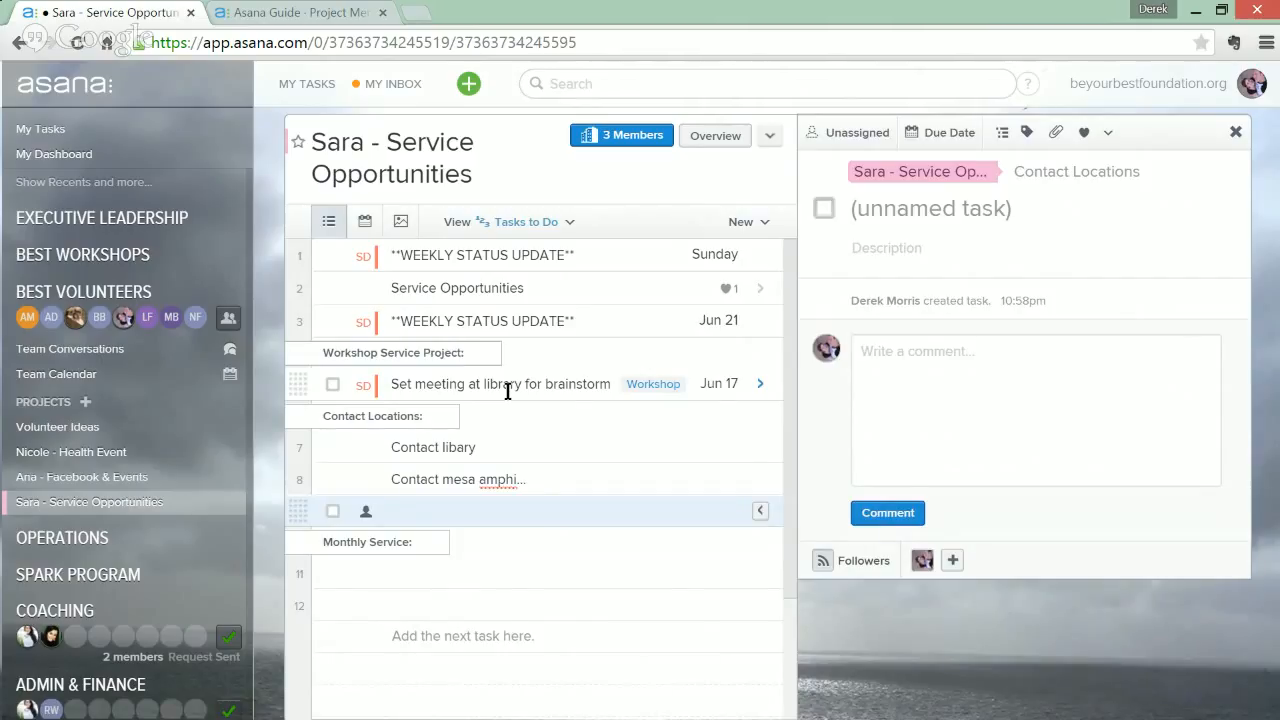
text(Church building)
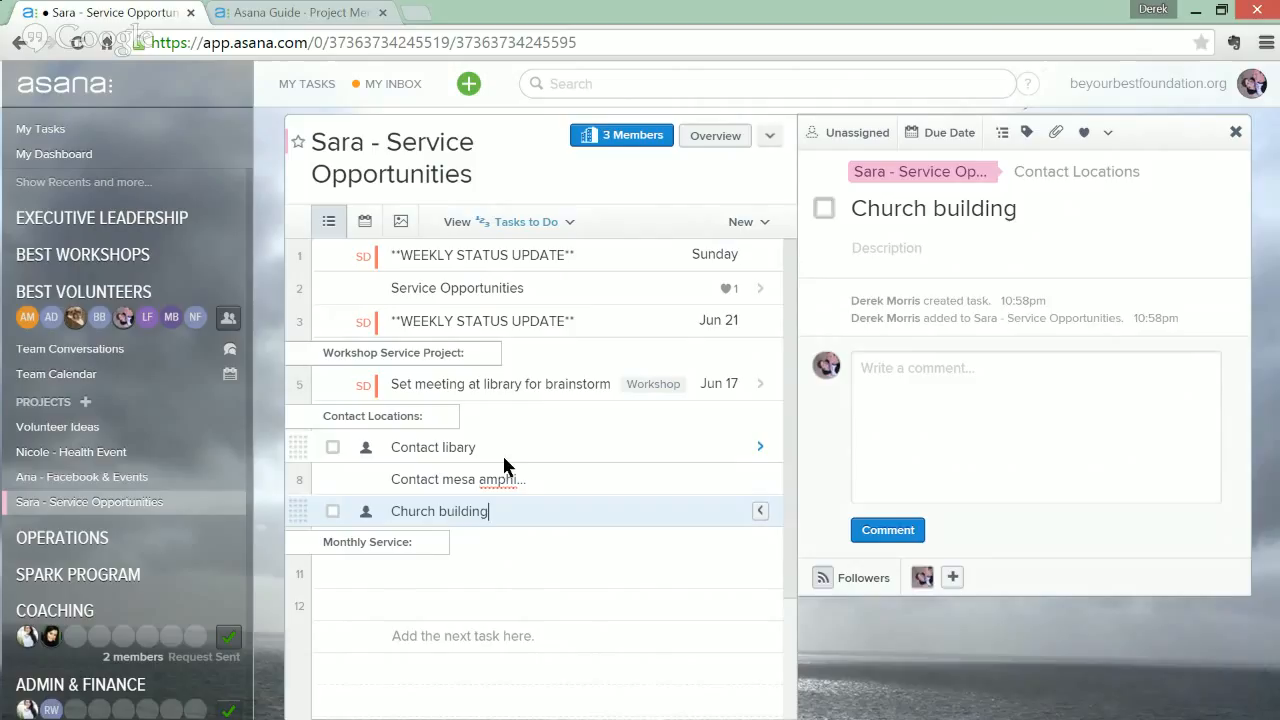
Step: Make the SD teammate the assignee of the Contact libary task
click(365, 450)
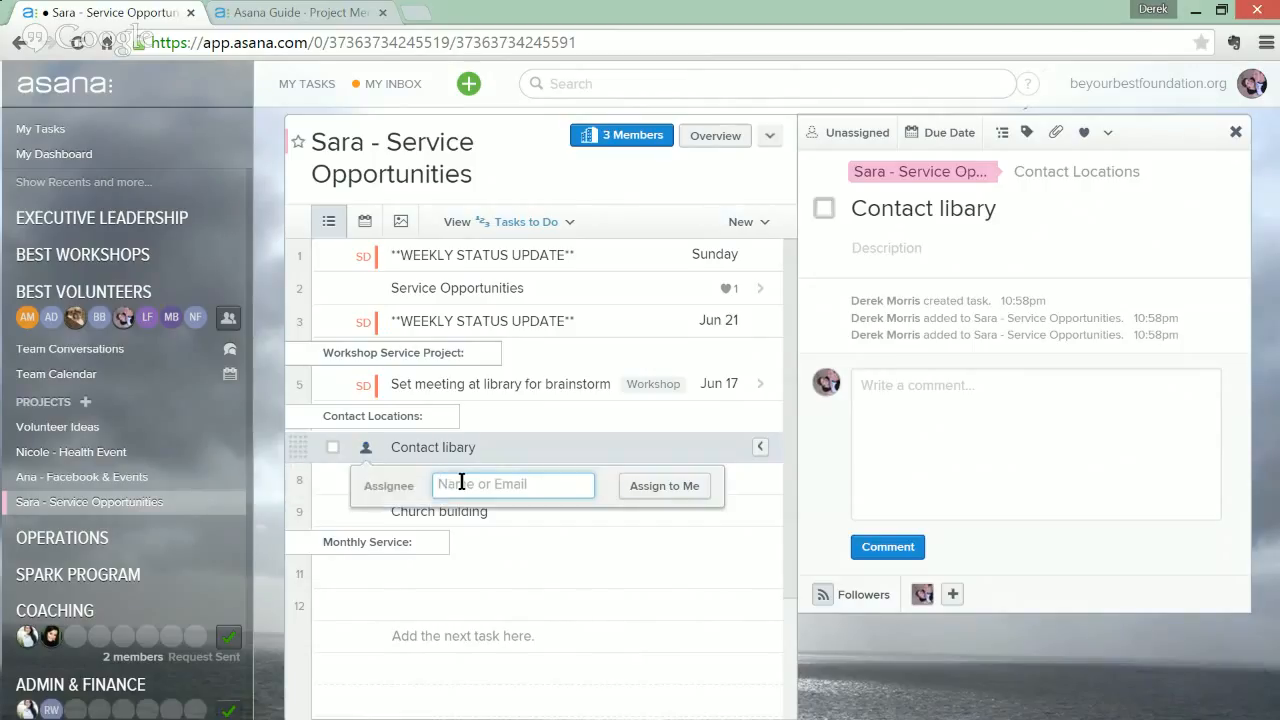
text(sara)
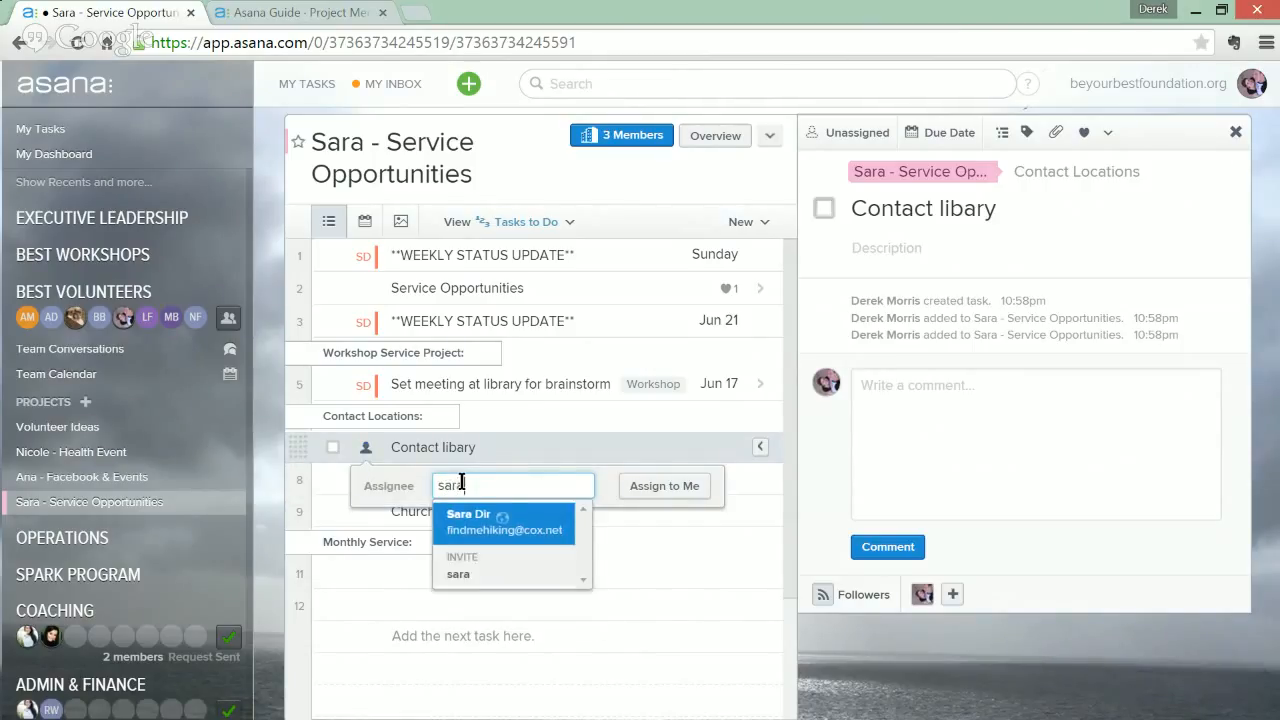
key(Return)
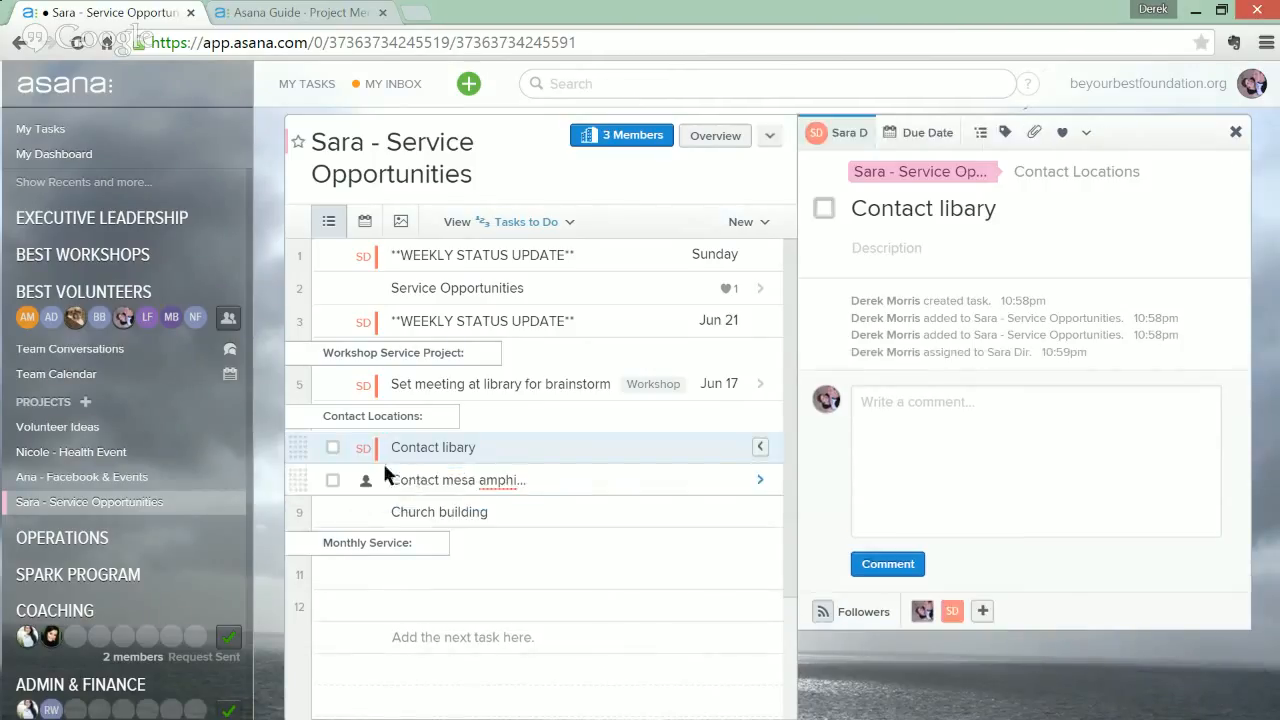
mouse_move(366, 456)
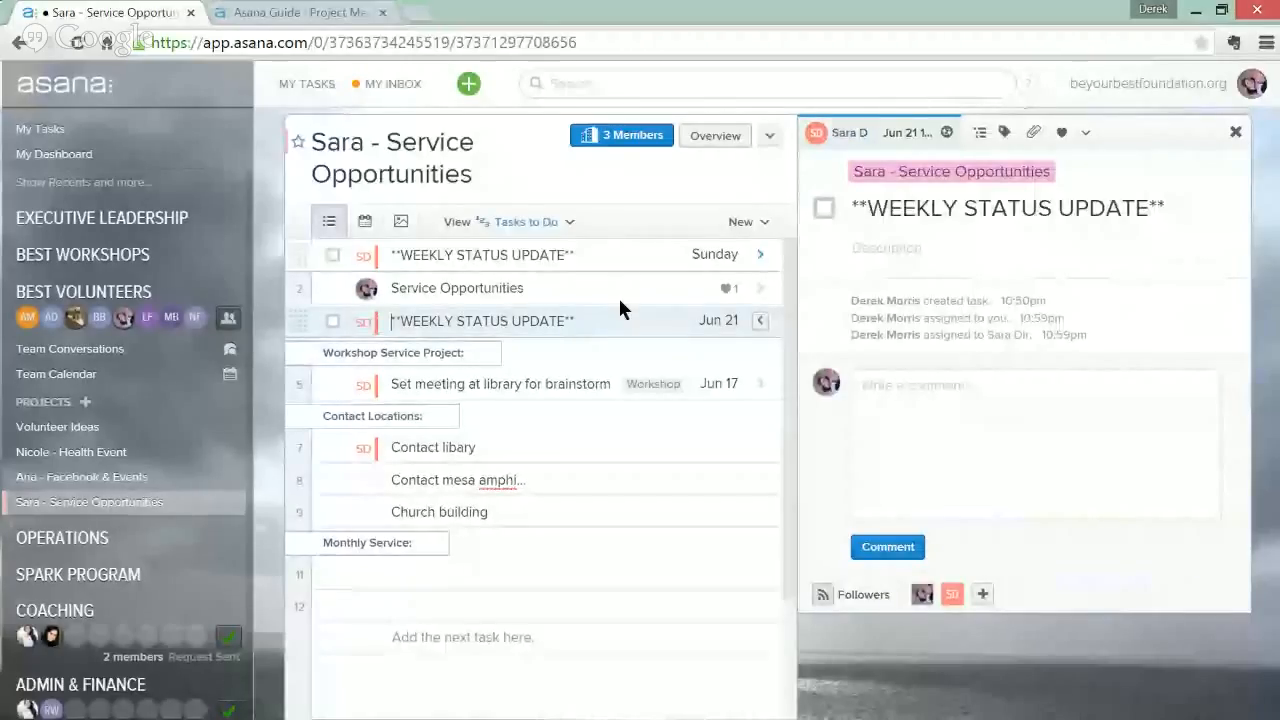
Step: Open Service Opportunities and set its assignee to the SD teammate
click(620, 300)
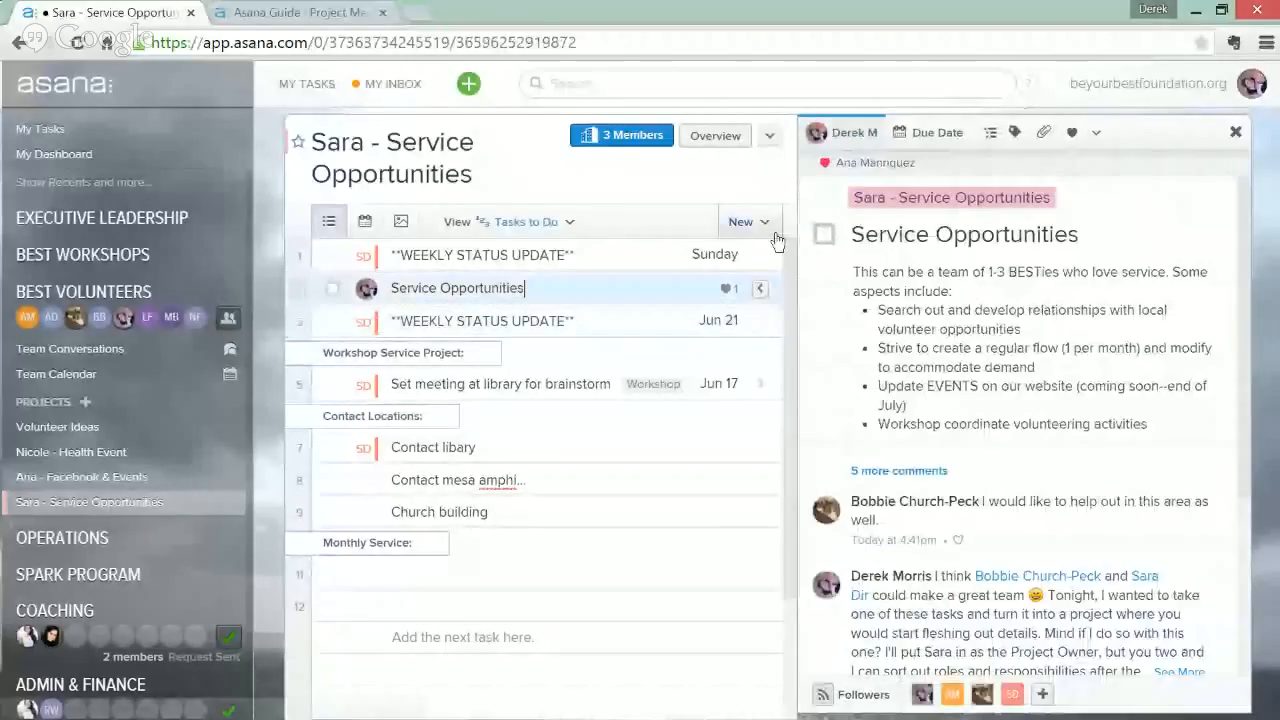
click(852, 133)
text(sara)
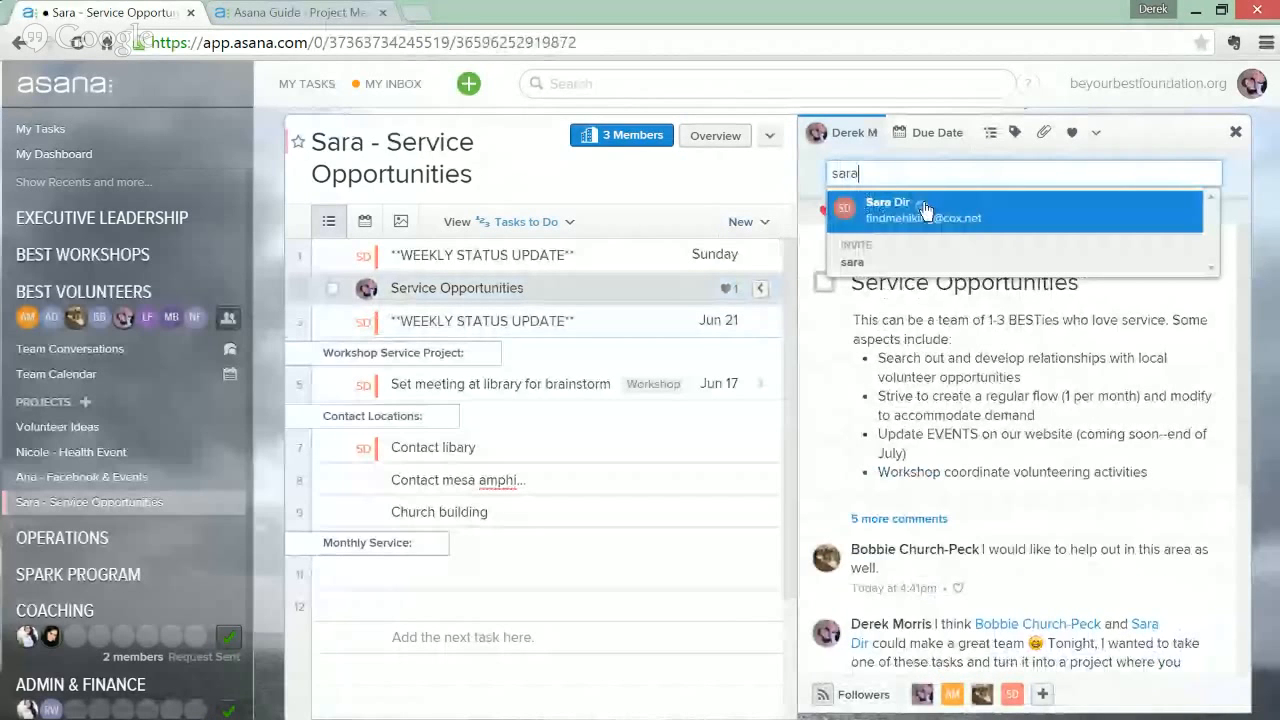
click(925, 210)
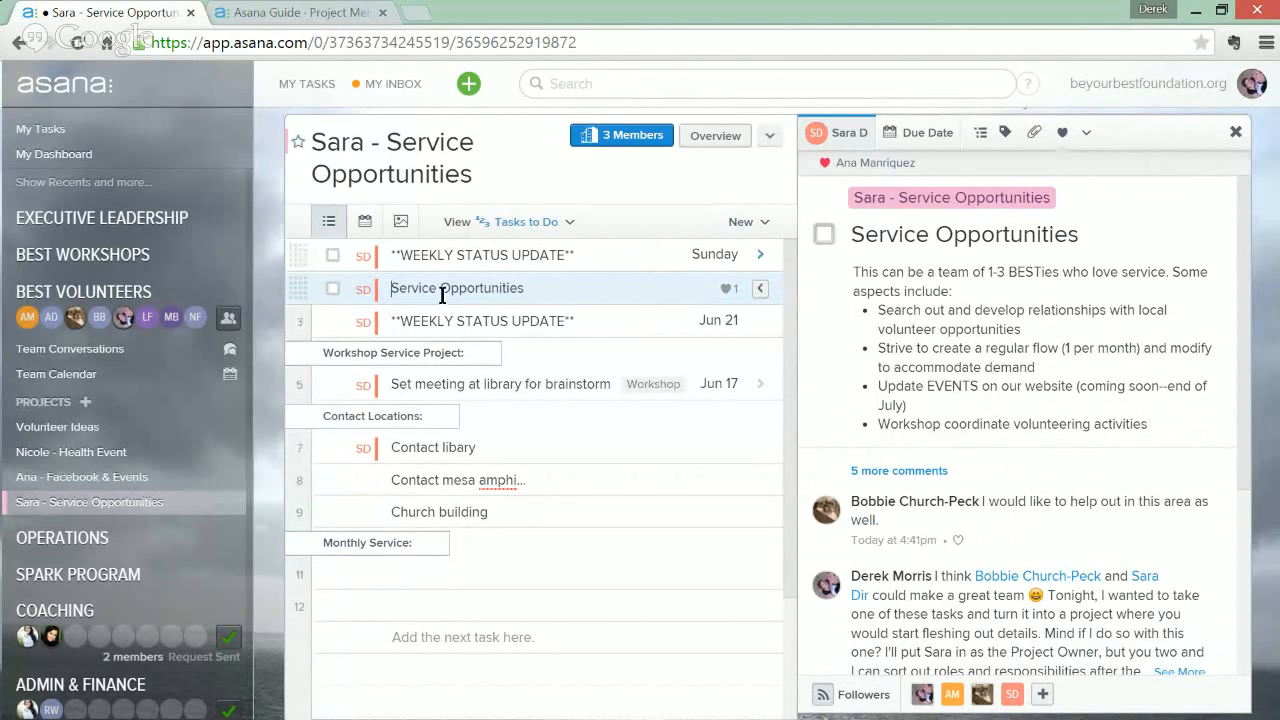
Step: Select the three Contact Locations tasks and move Church building ahead of Contact mesa amphi..
click(297, 449)
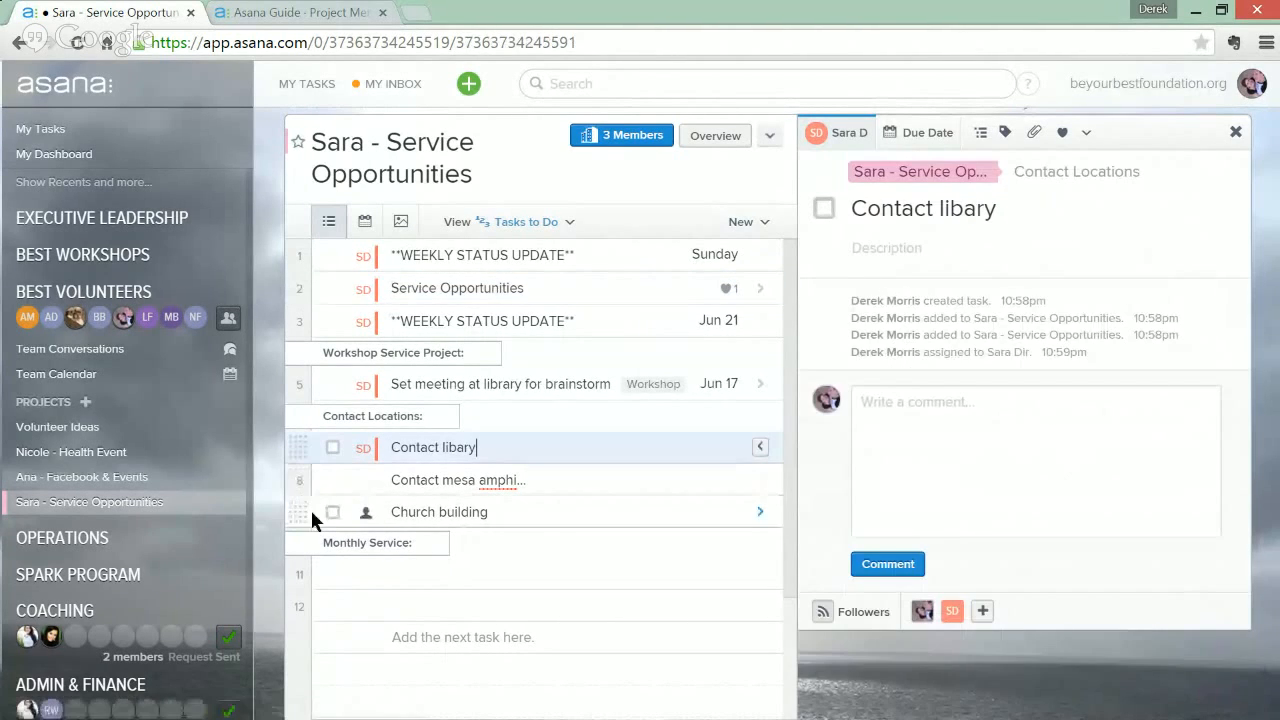
shift+click(300, 519)
drag(295, 448, 297, 420)
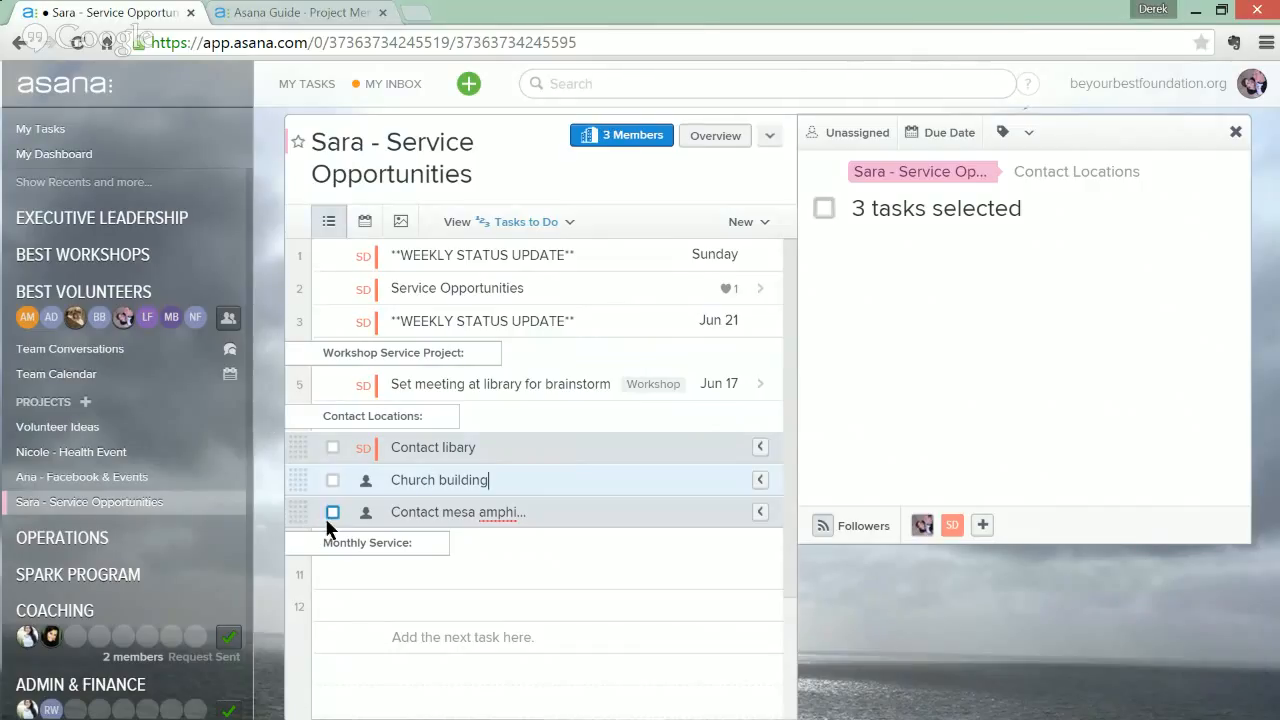
Step: Try the Tasks By Due Date view, return to Tasks to Do, then switch to Gmail
click(509, 232)
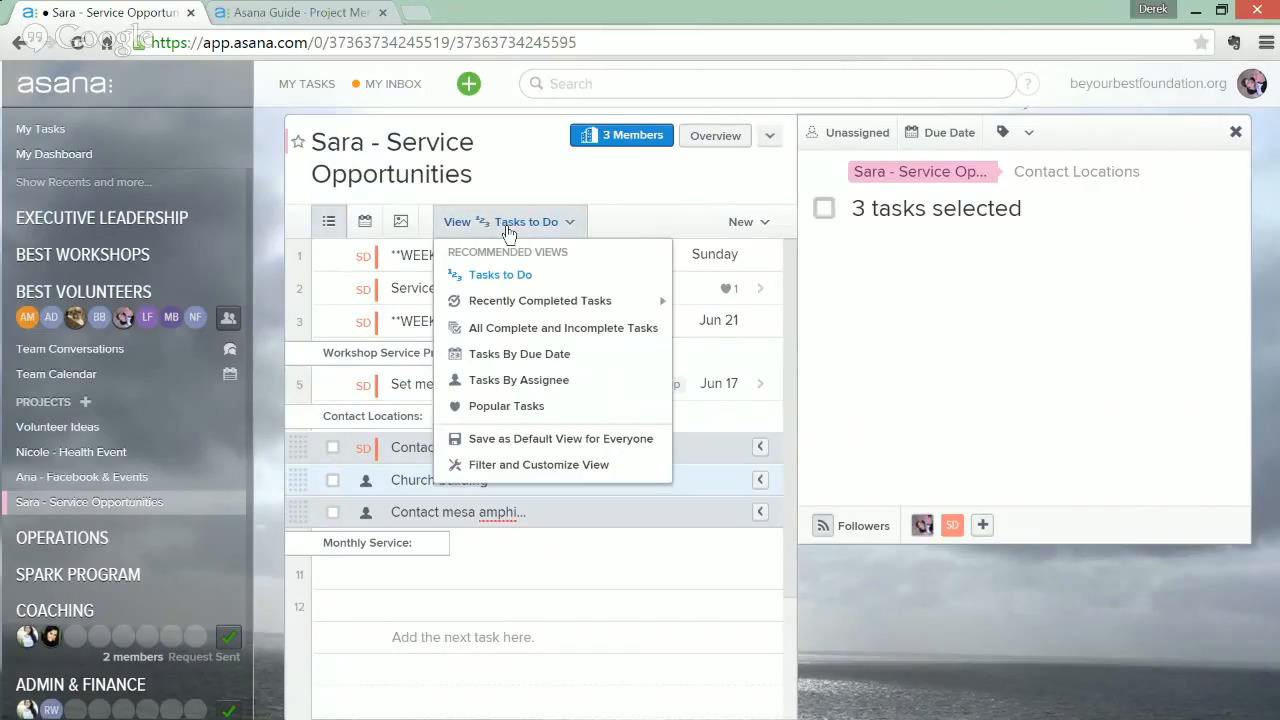
click(509, 354)
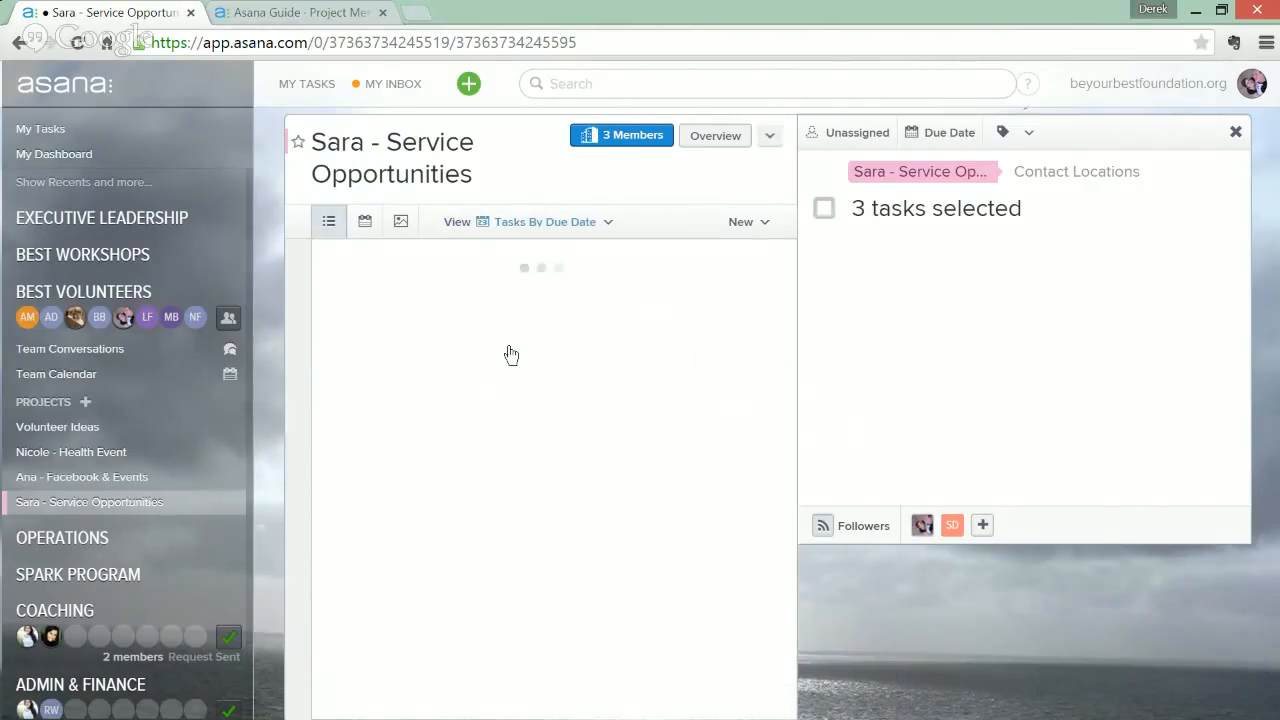
click(533, 227)
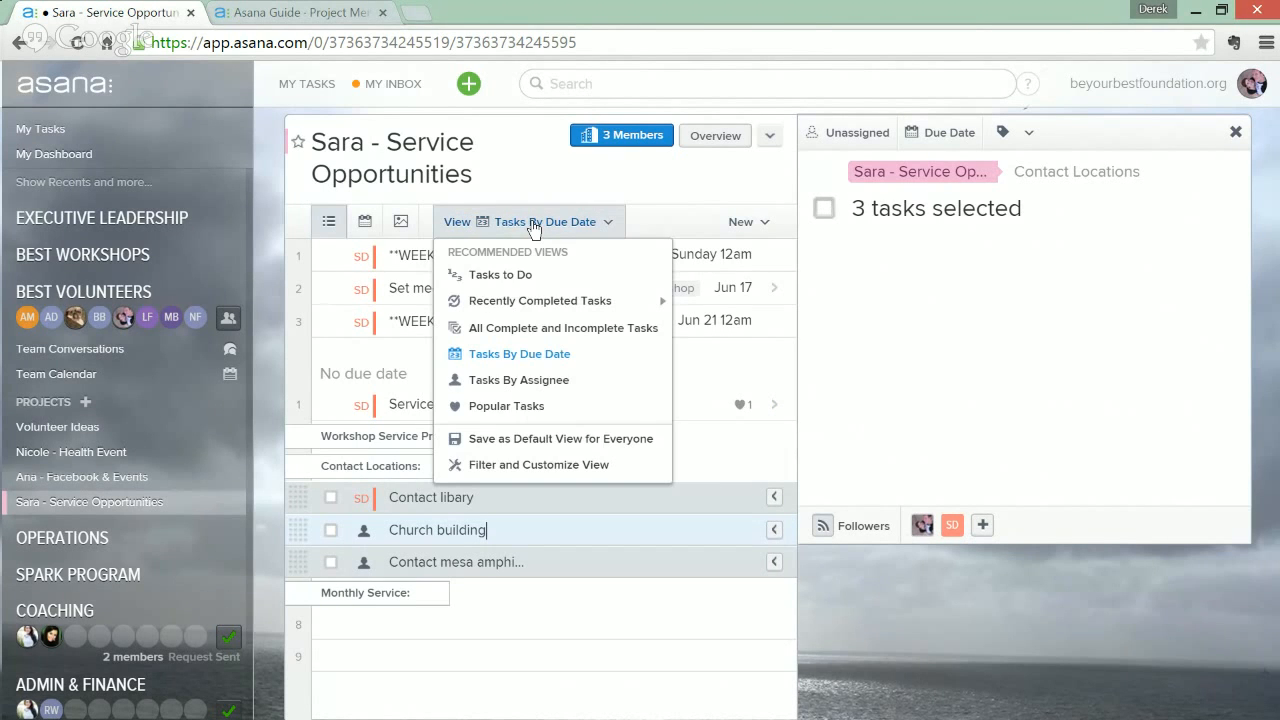
click(512, 280)
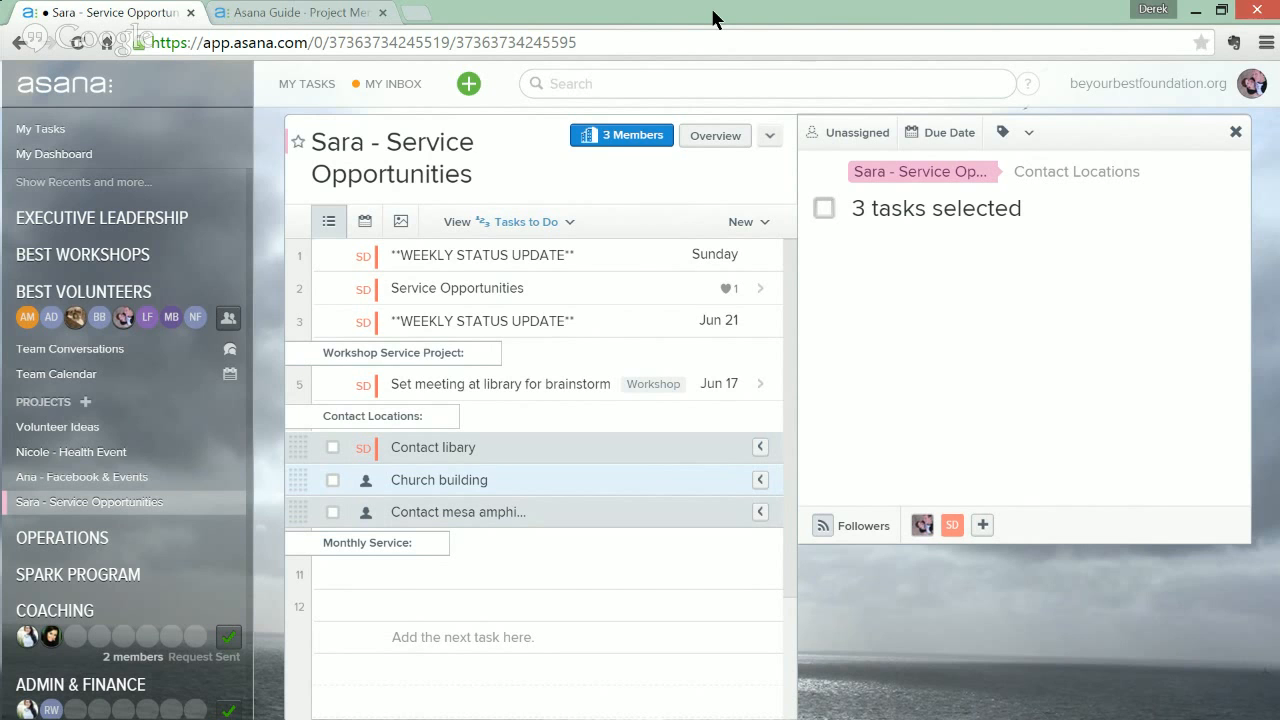
key(alt+Tab)
key(alt+Tab)
key(alt+Tab)
key(alt+Tab)
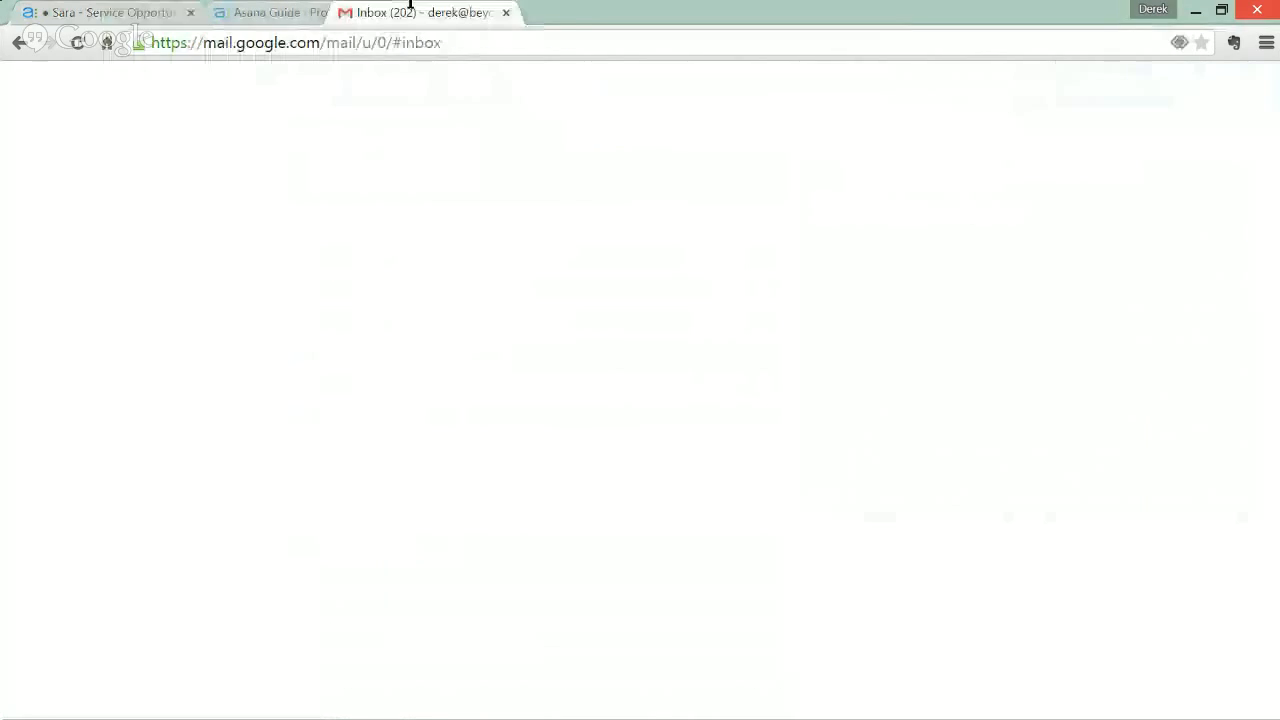
Step: Forward the My message to BESTies email to the Asana task address and the organisation's address
scroll(278, 176, down, 10)
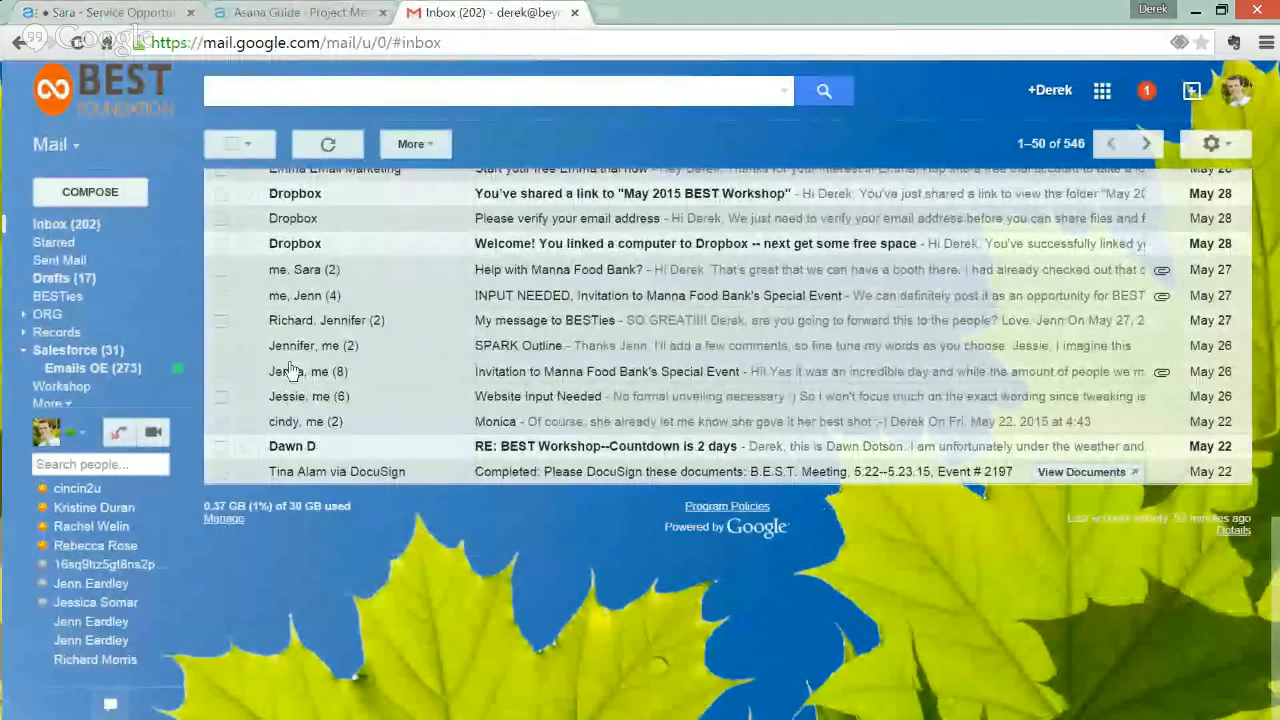
click(296, 324)
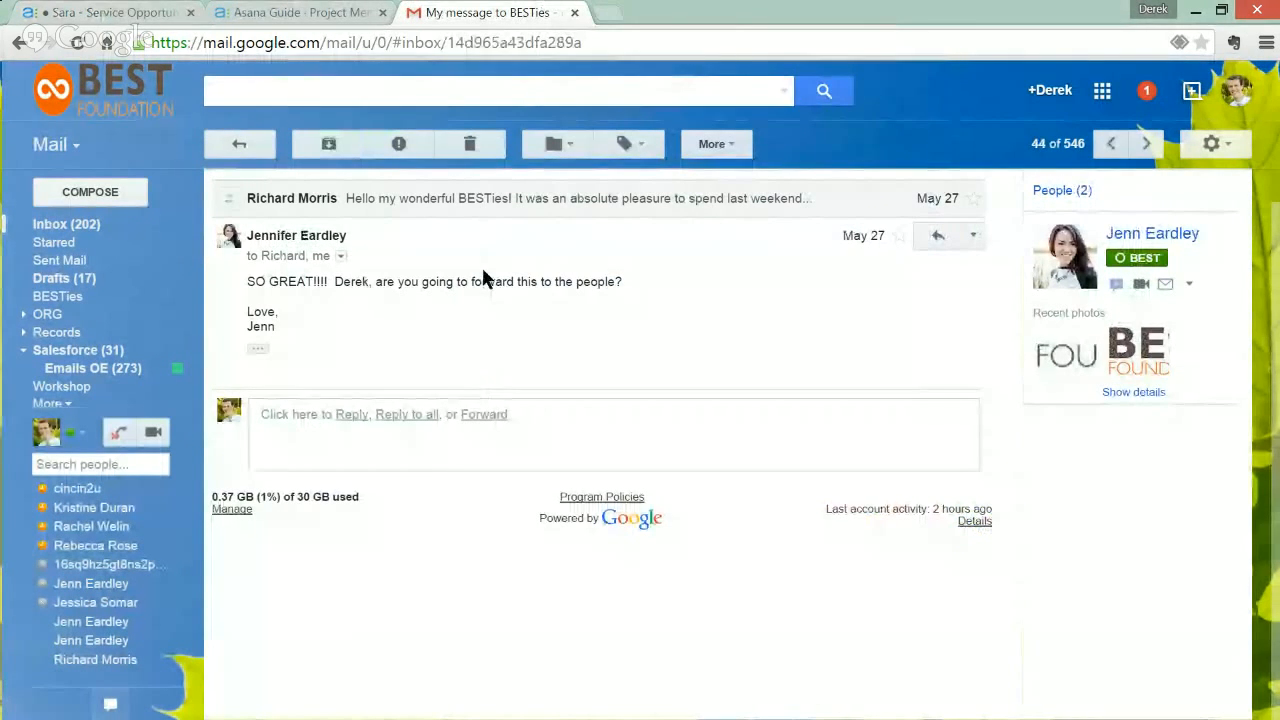
click(972, 240)
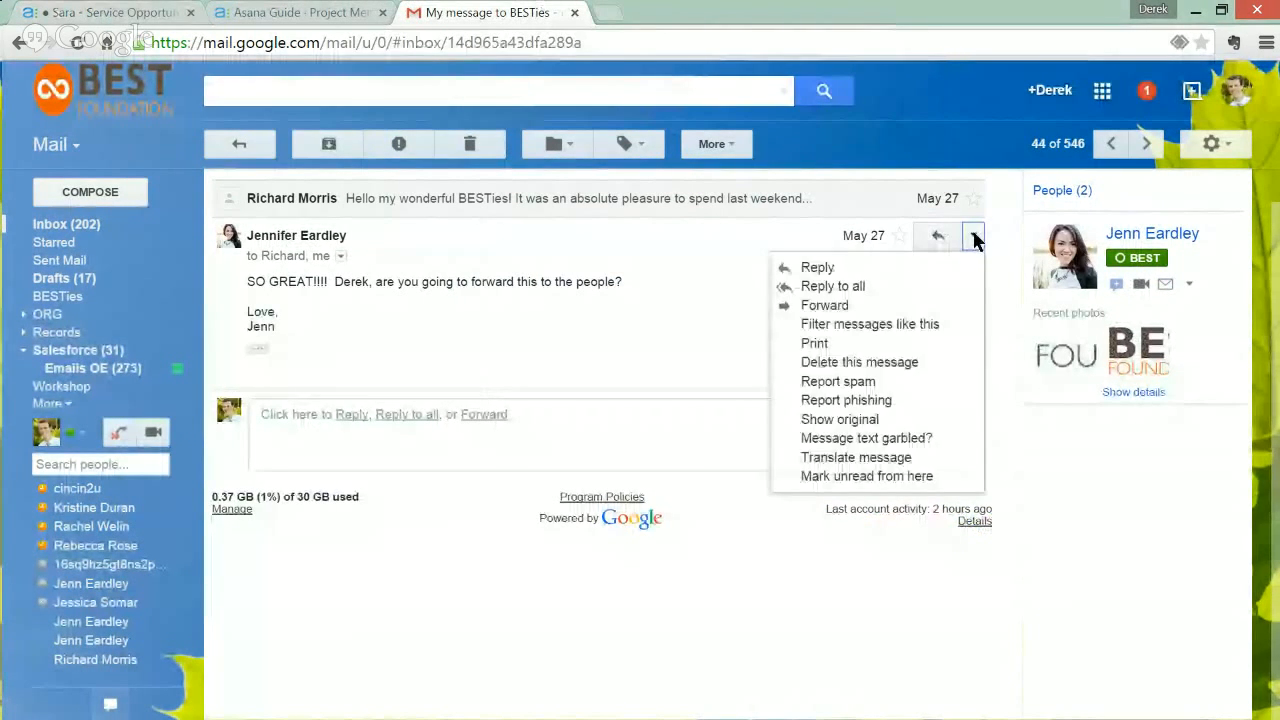
click(824, 306)
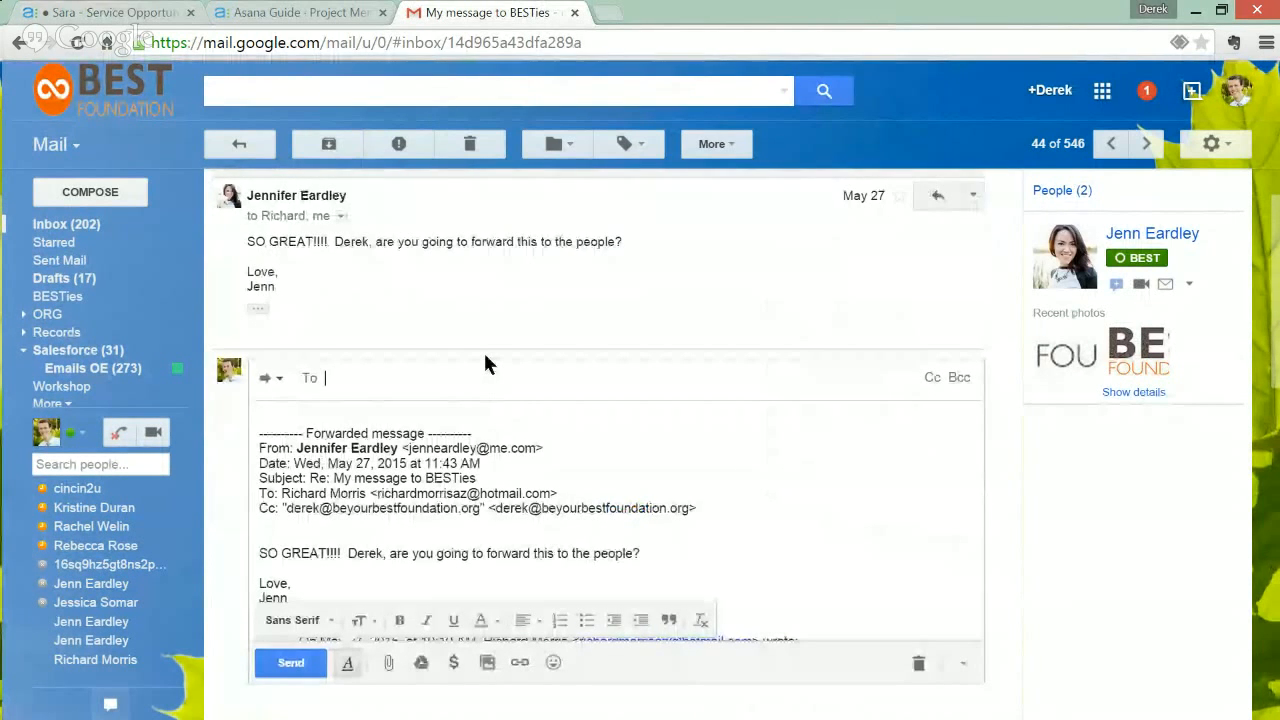
text(x)
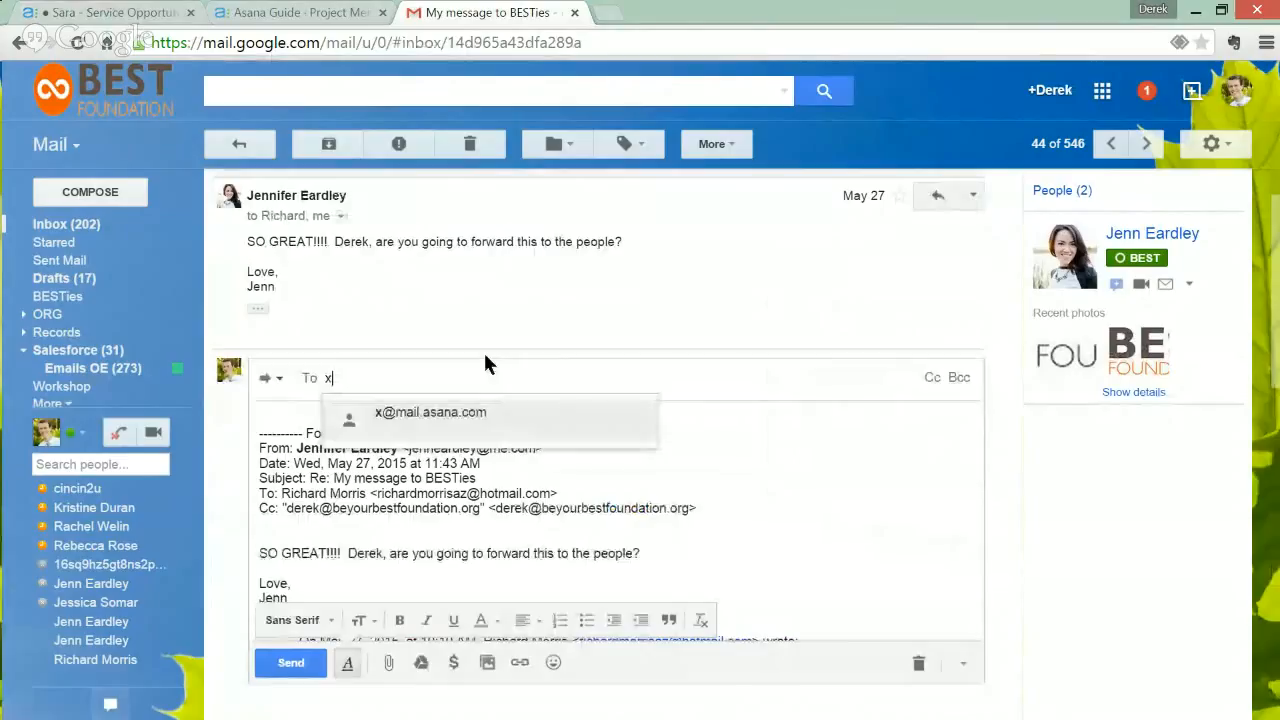
text(@)
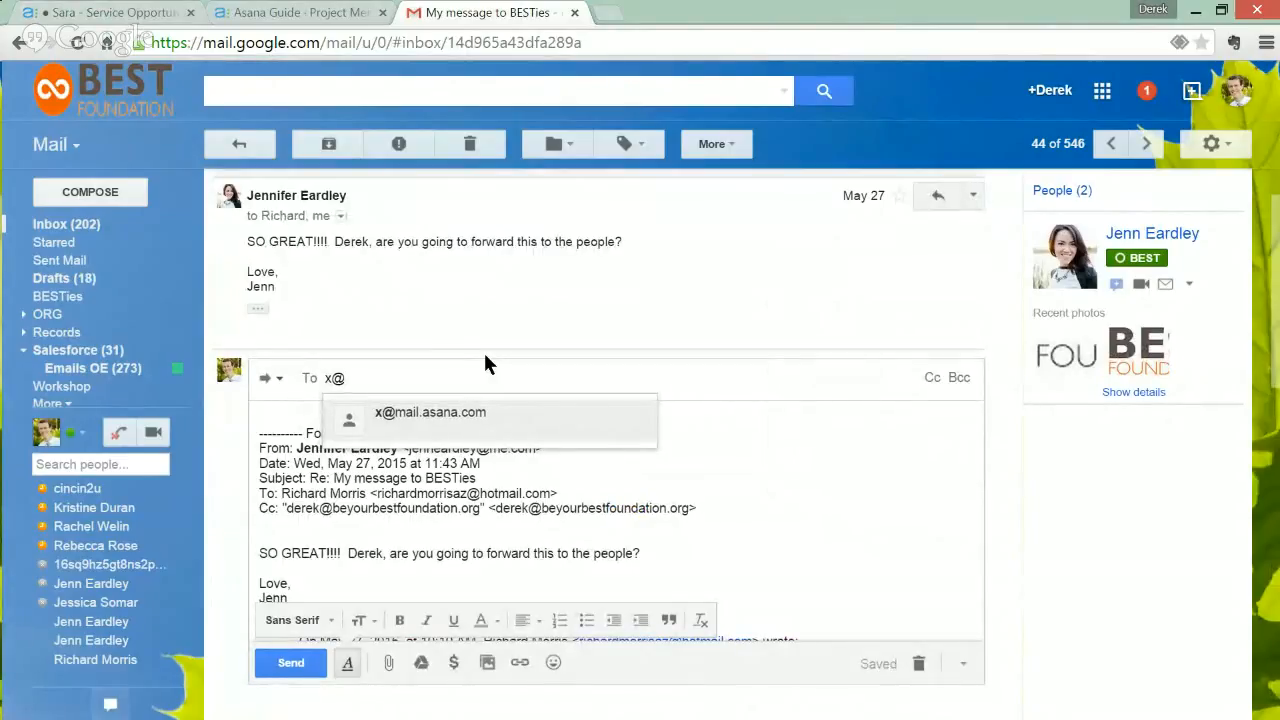
click(487, 409)
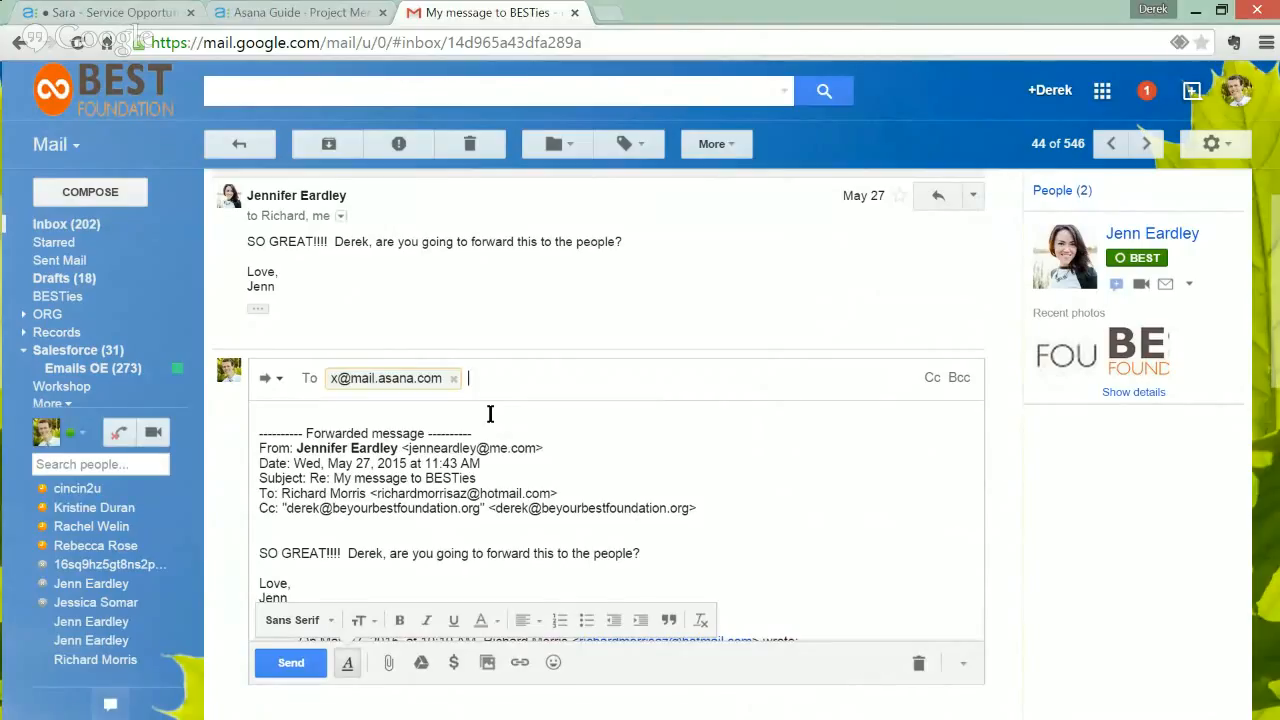
text(derek)
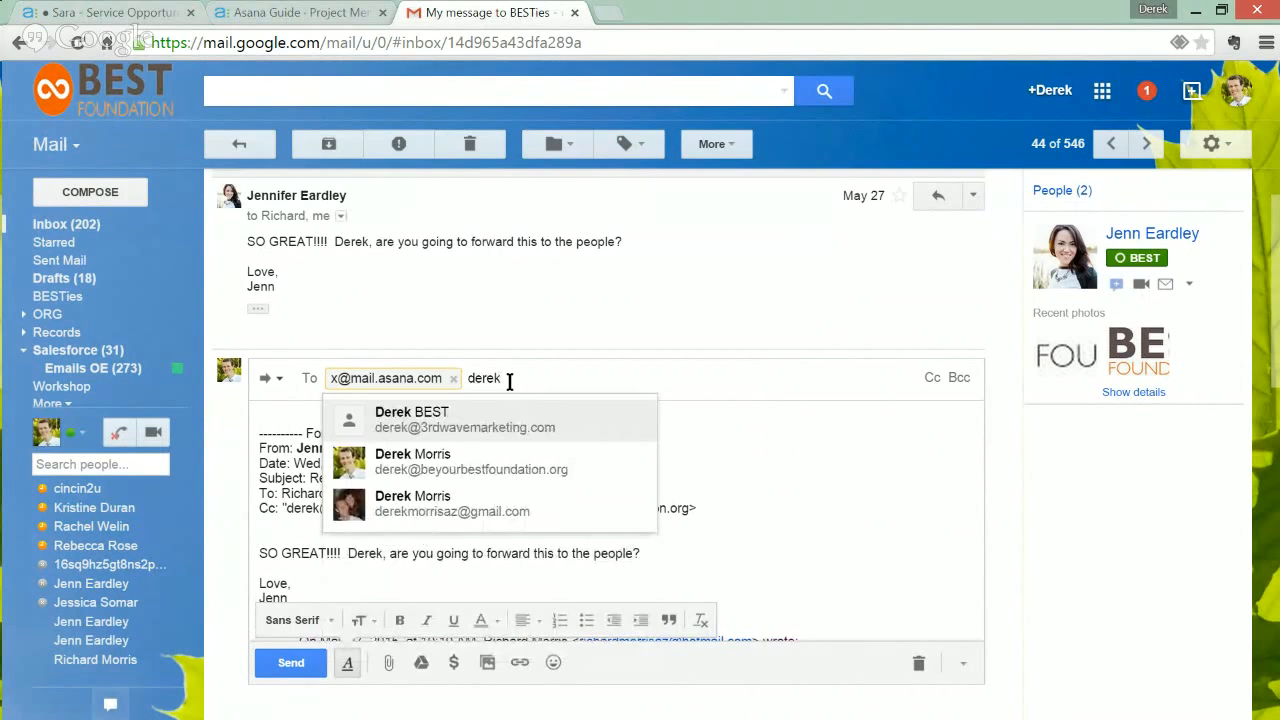
click(458, 469)
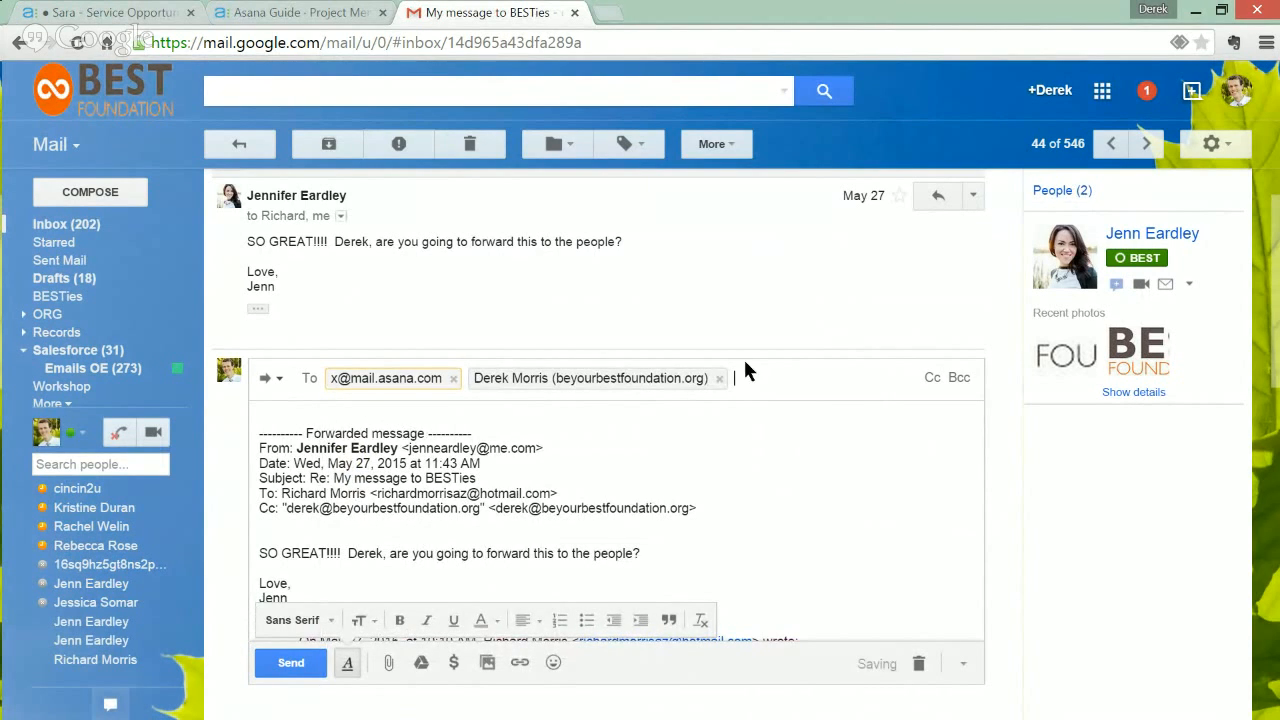
Step: Add a 'Key word' note to the forward and send it
click(389, 412)
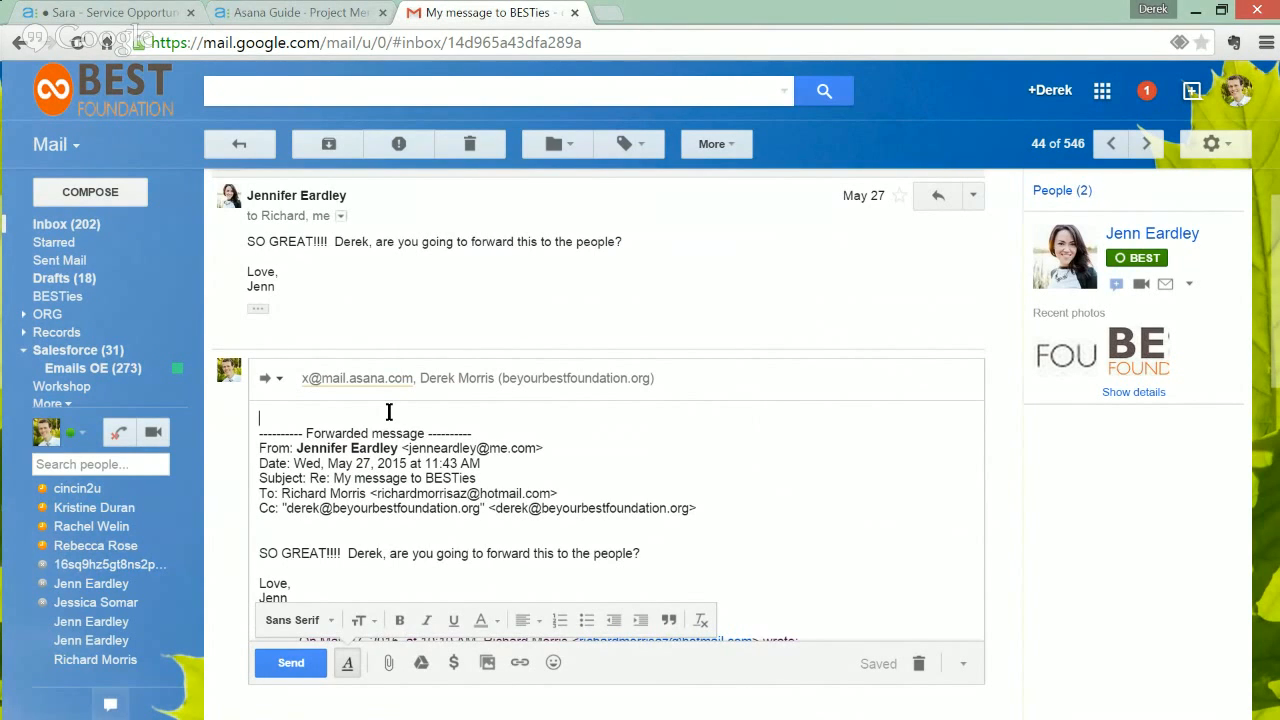
text(Key words...)
key(Return)
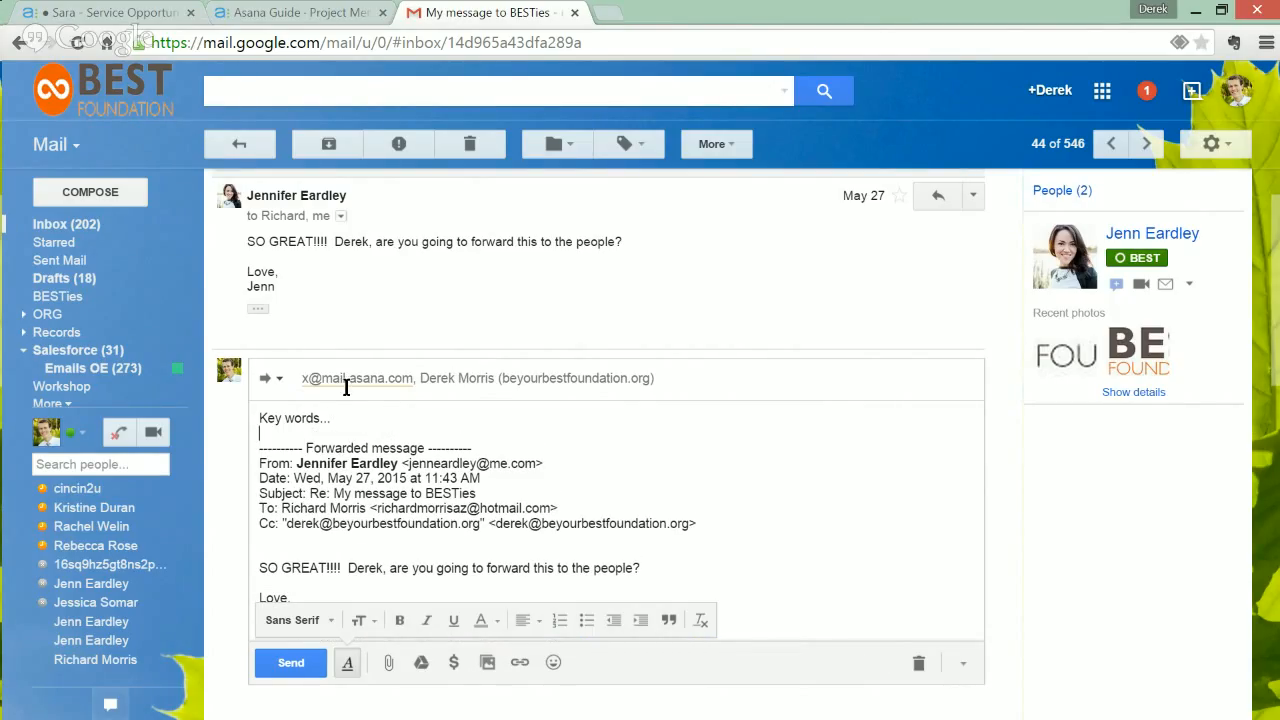
click(293, 668)
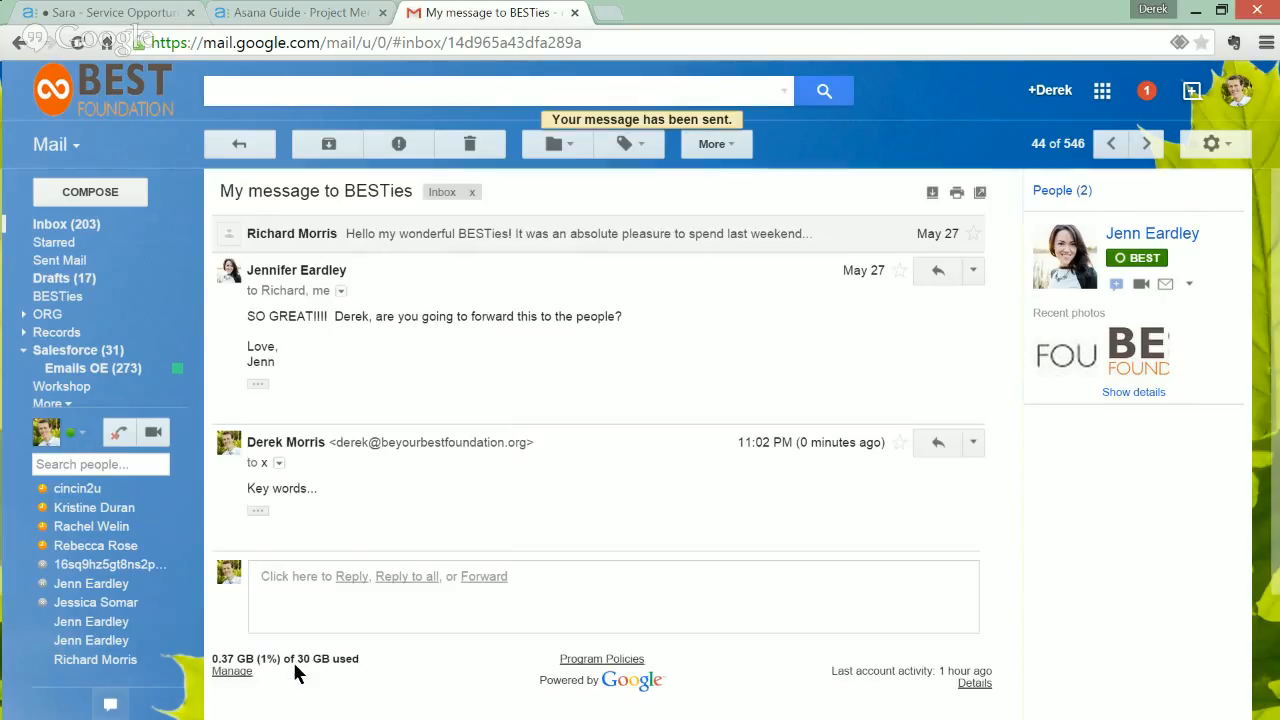
Step: Switch back to the Asana Service Opportunities project tab
click(115, 12)
click(396, 8)
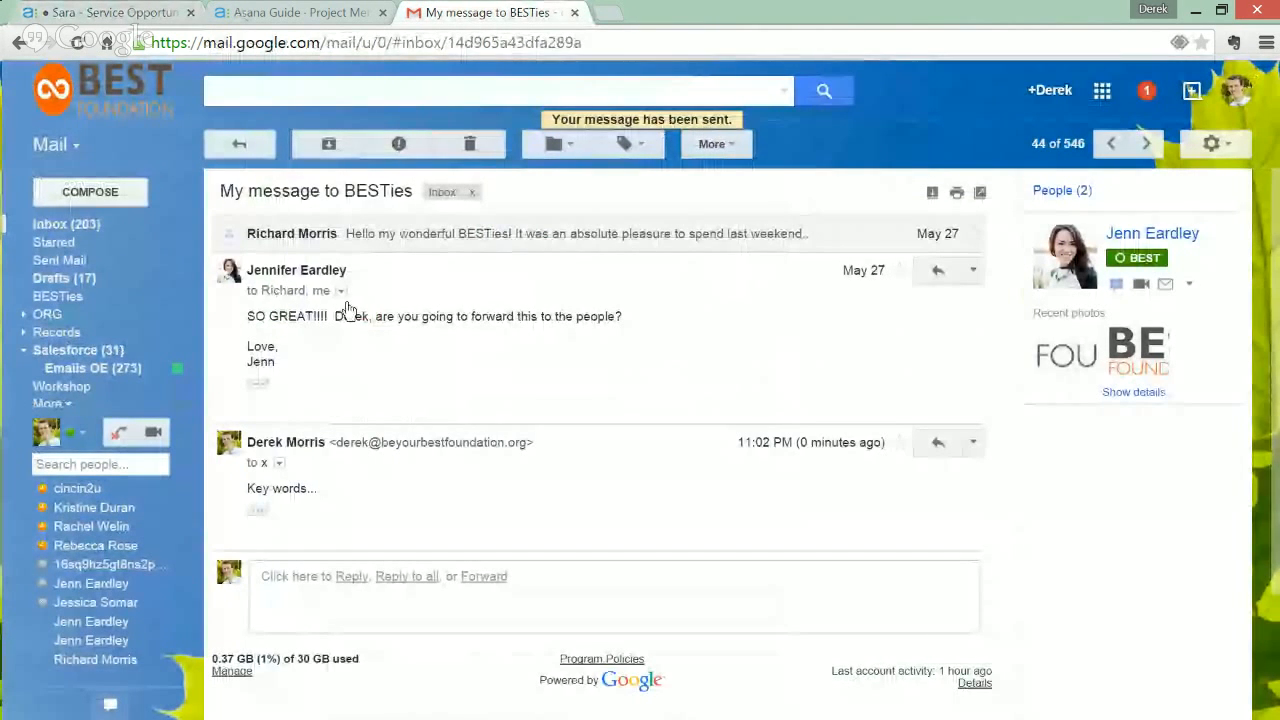
click(115, 13)
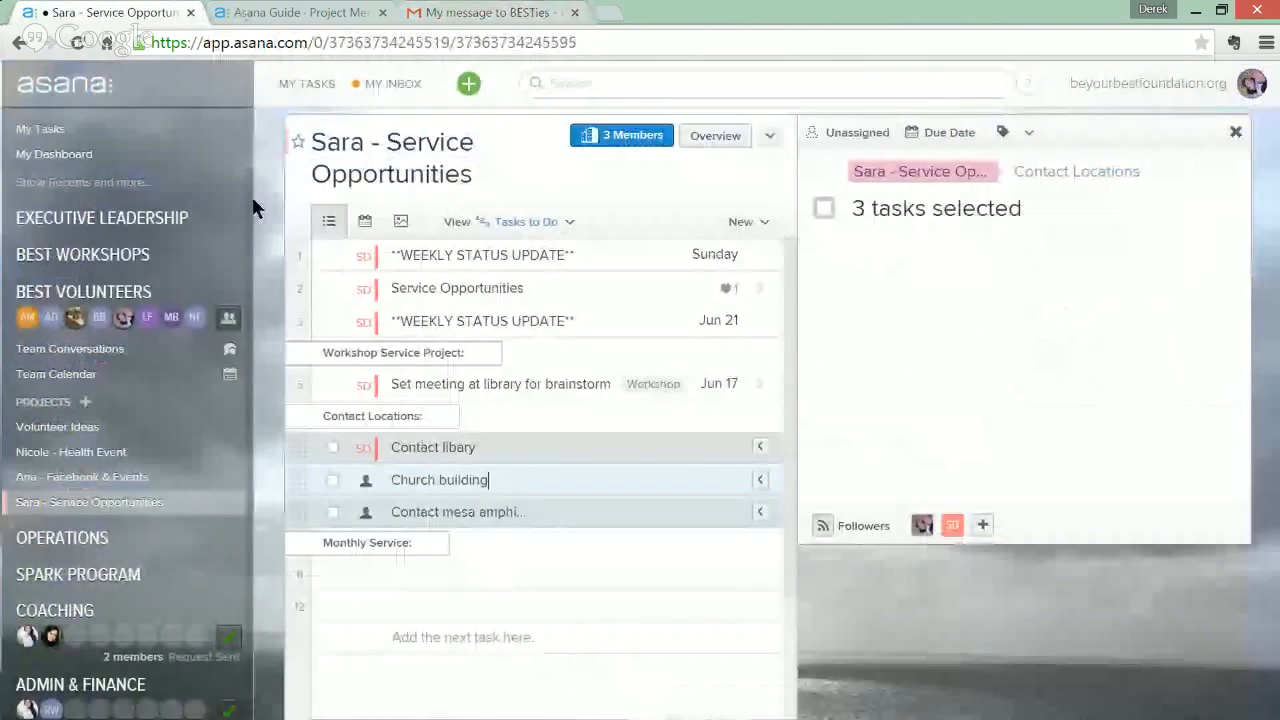
Step: In My Tasks, show Tasks to Do and open the My message to BESTies task
click(297, 82)
click(508, 224)
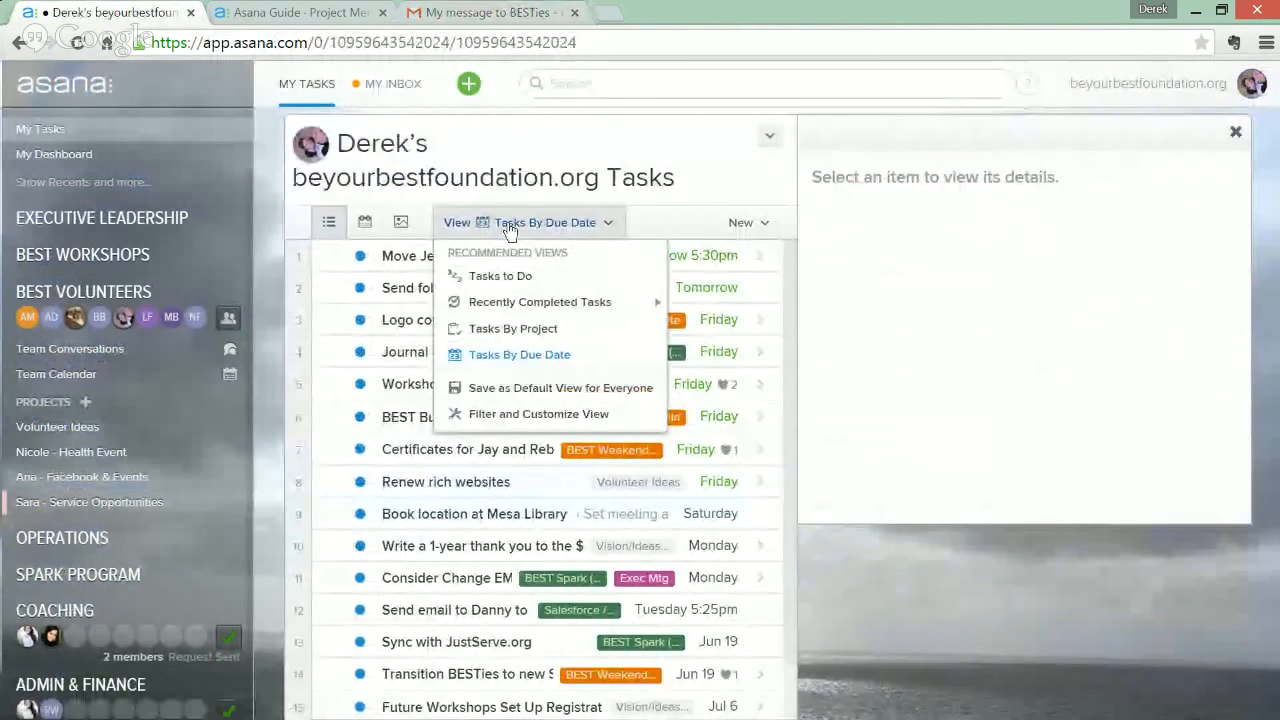
click(490, 276)
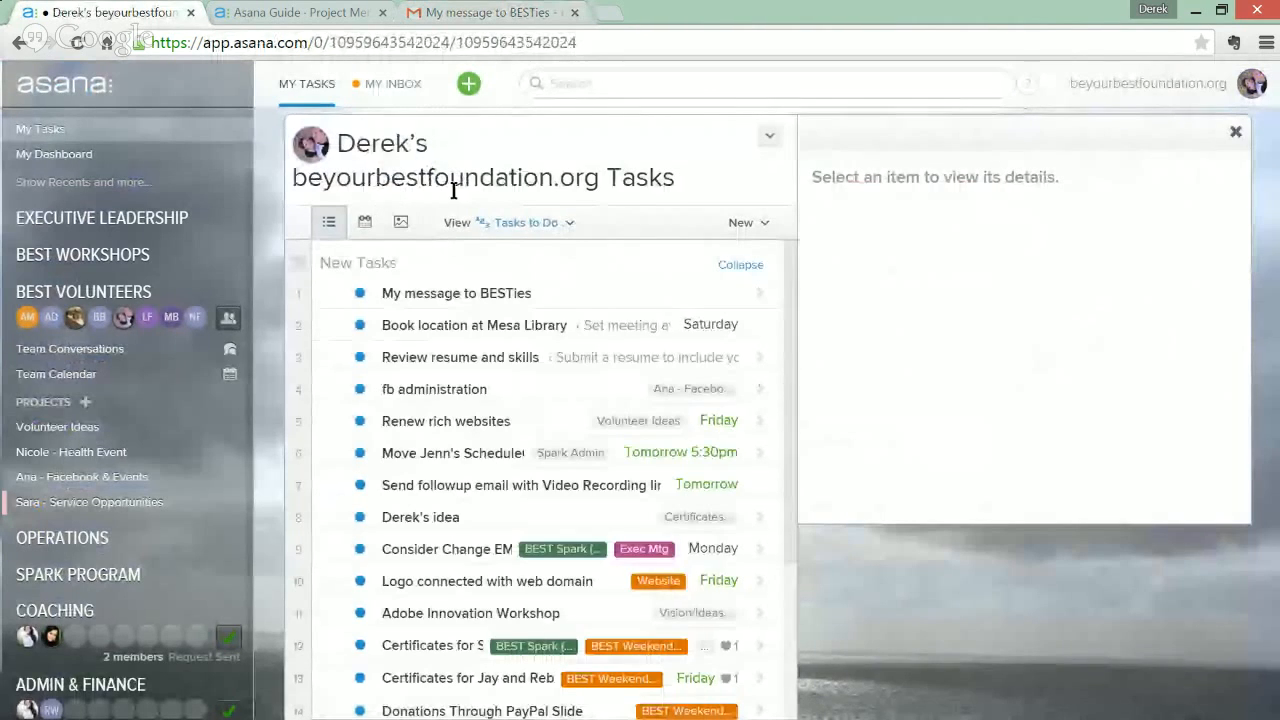
click(411, 293)
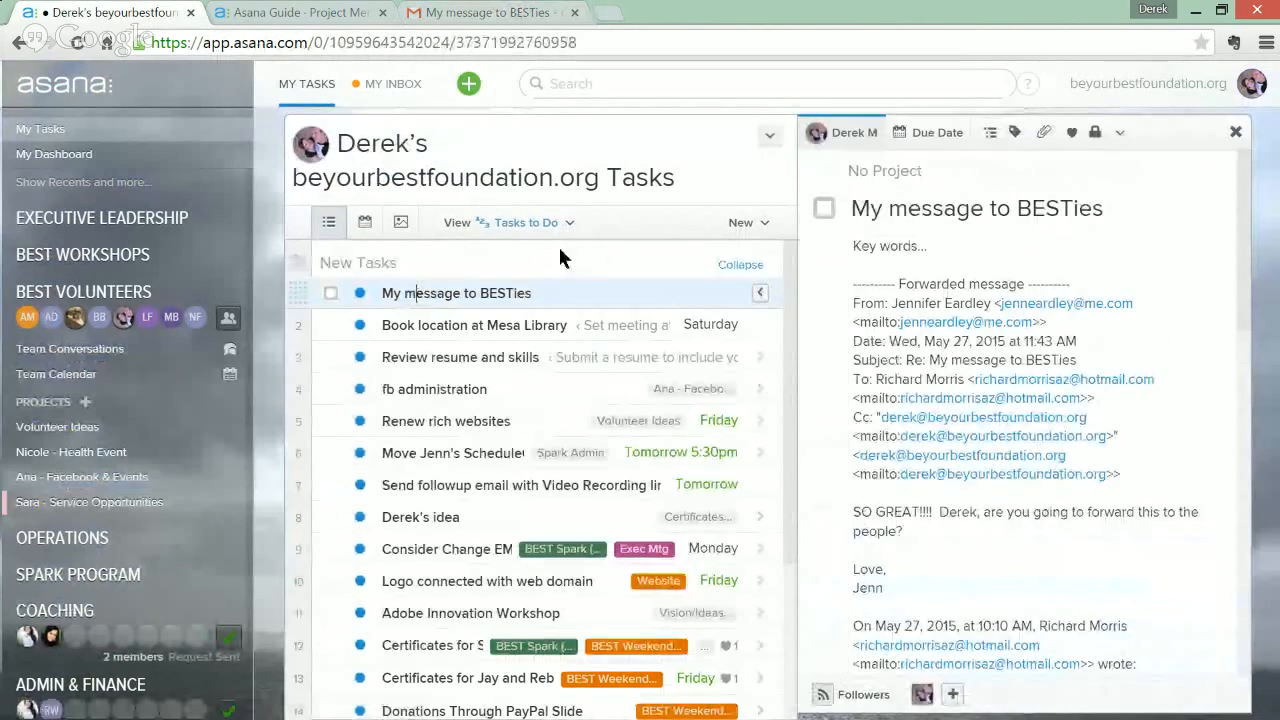
Step: Read through the forwarded email's header text in the task description
click(496, 222)
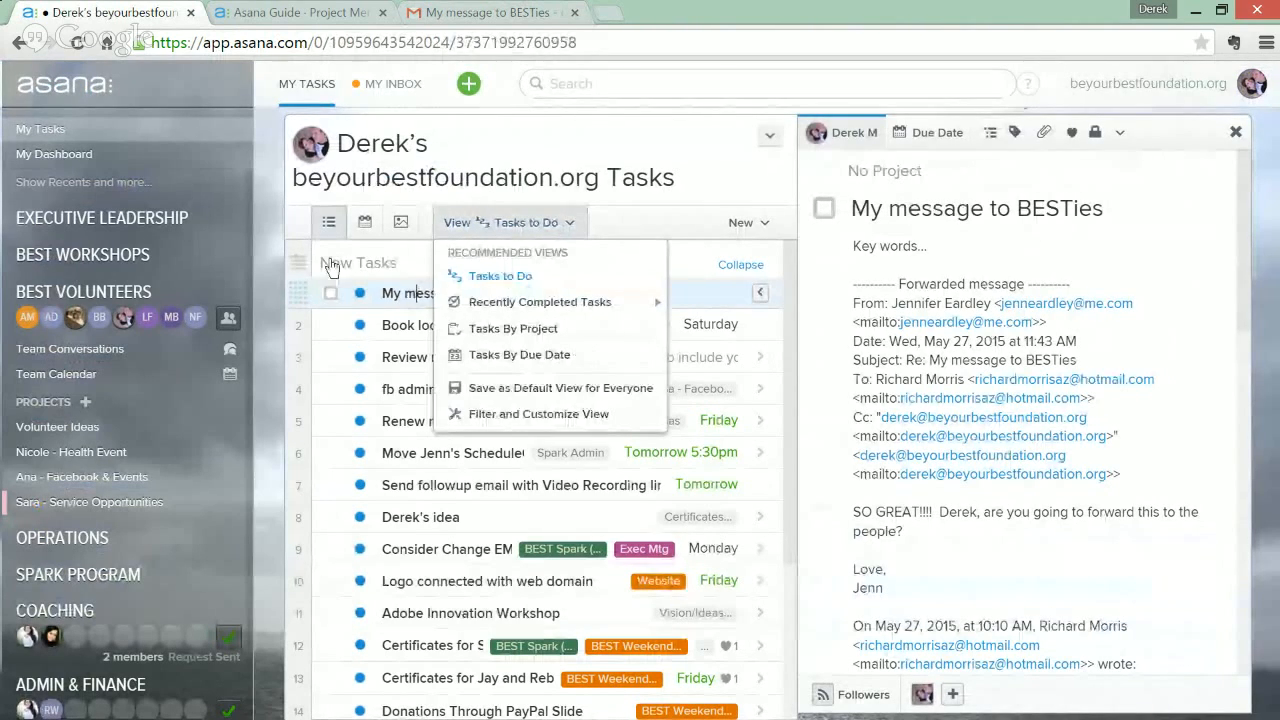
mouse_move(325, 262)
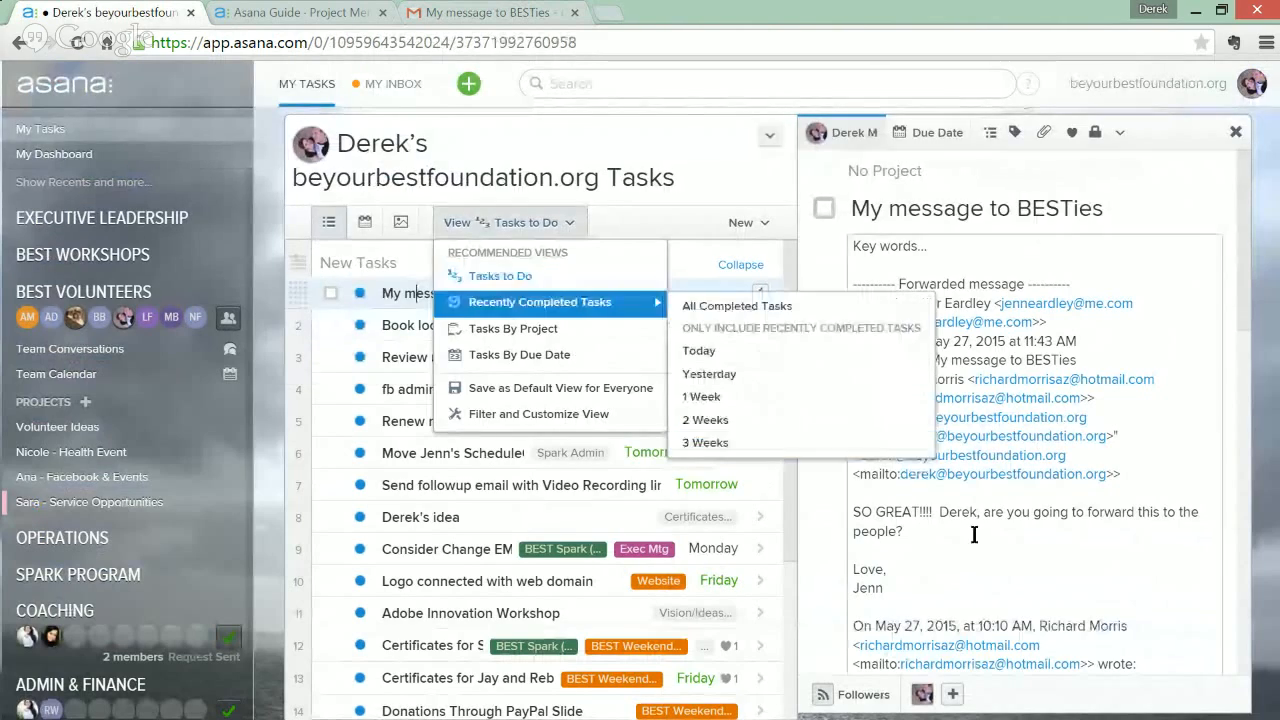
click(1034, 543)
scroll(1037, 515, down, 10)
scroll(1039, 521, up, 10)
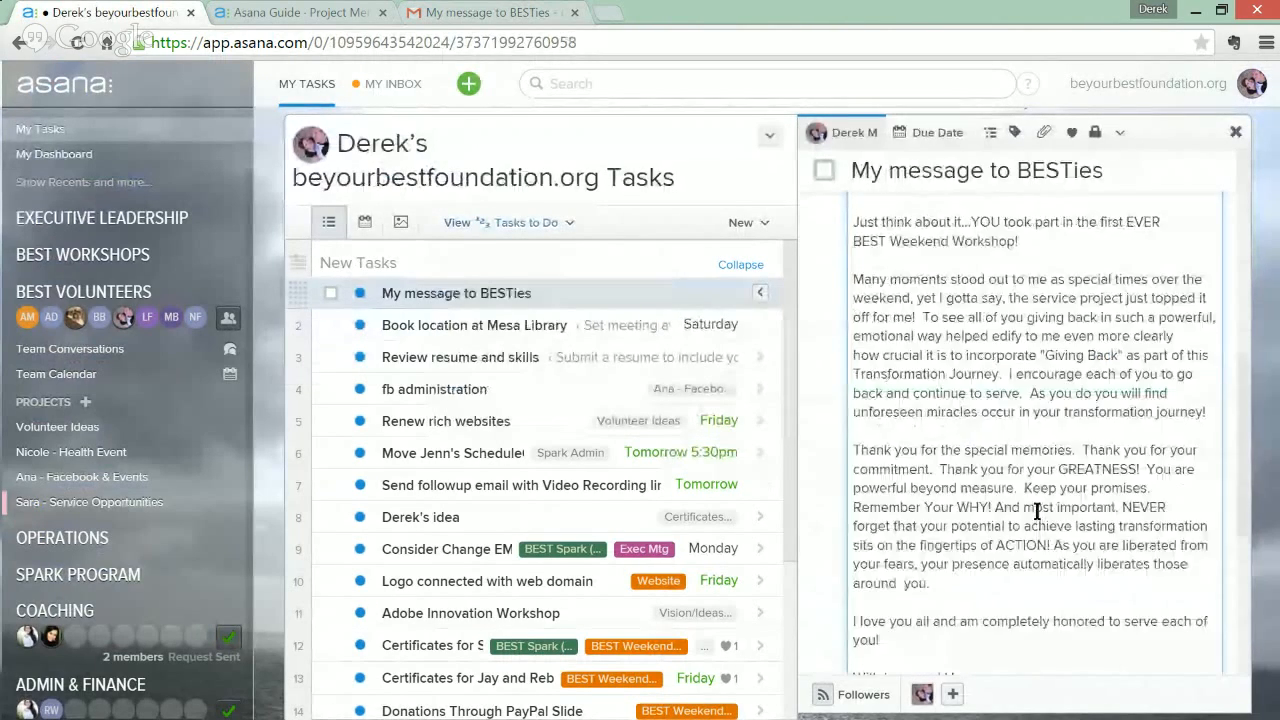
drag(1143, 480, 995, 305)
drag(840, 315, 840, 284)
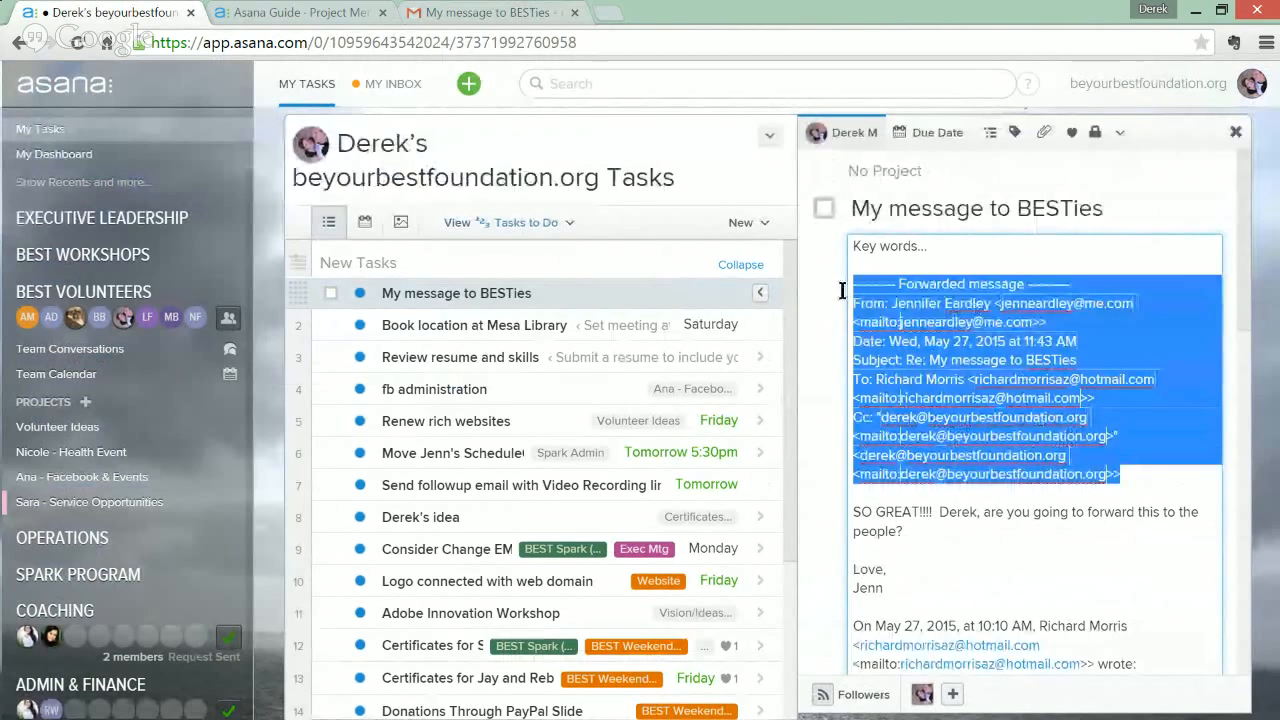
click(940, 530)
scroll(940, 530, down, 10)
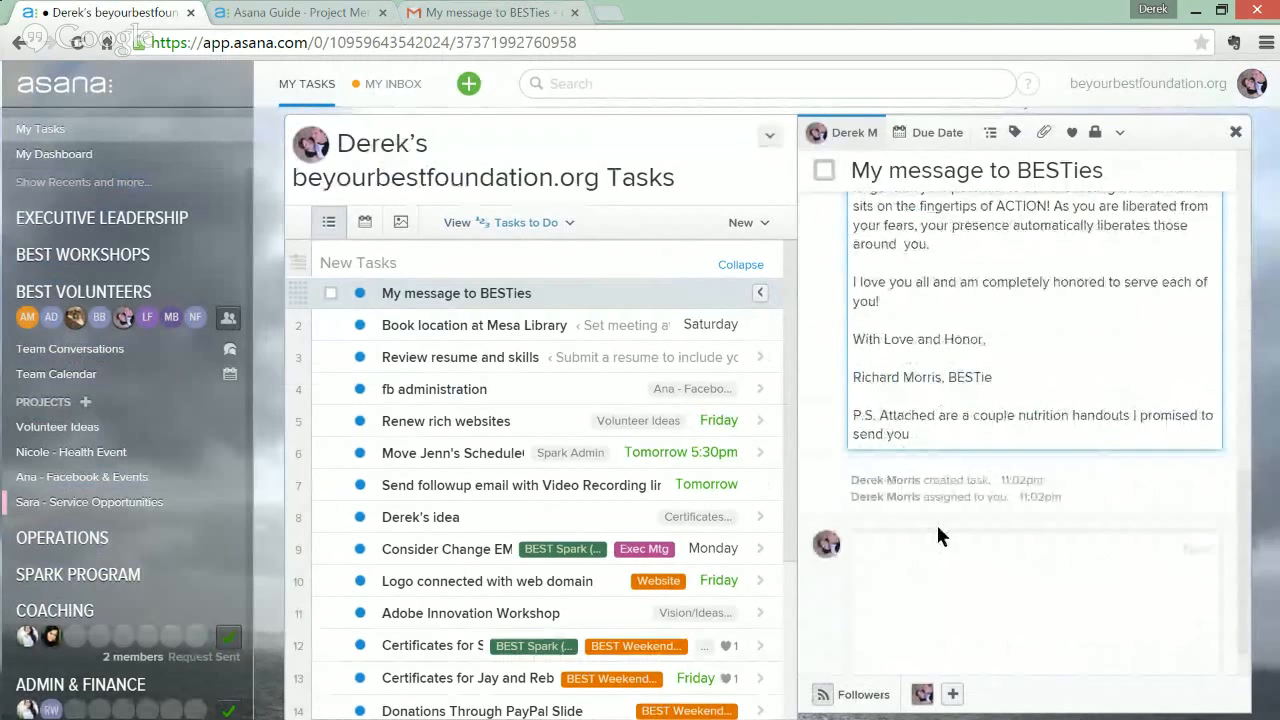
scroll(962, 380, up, 5)
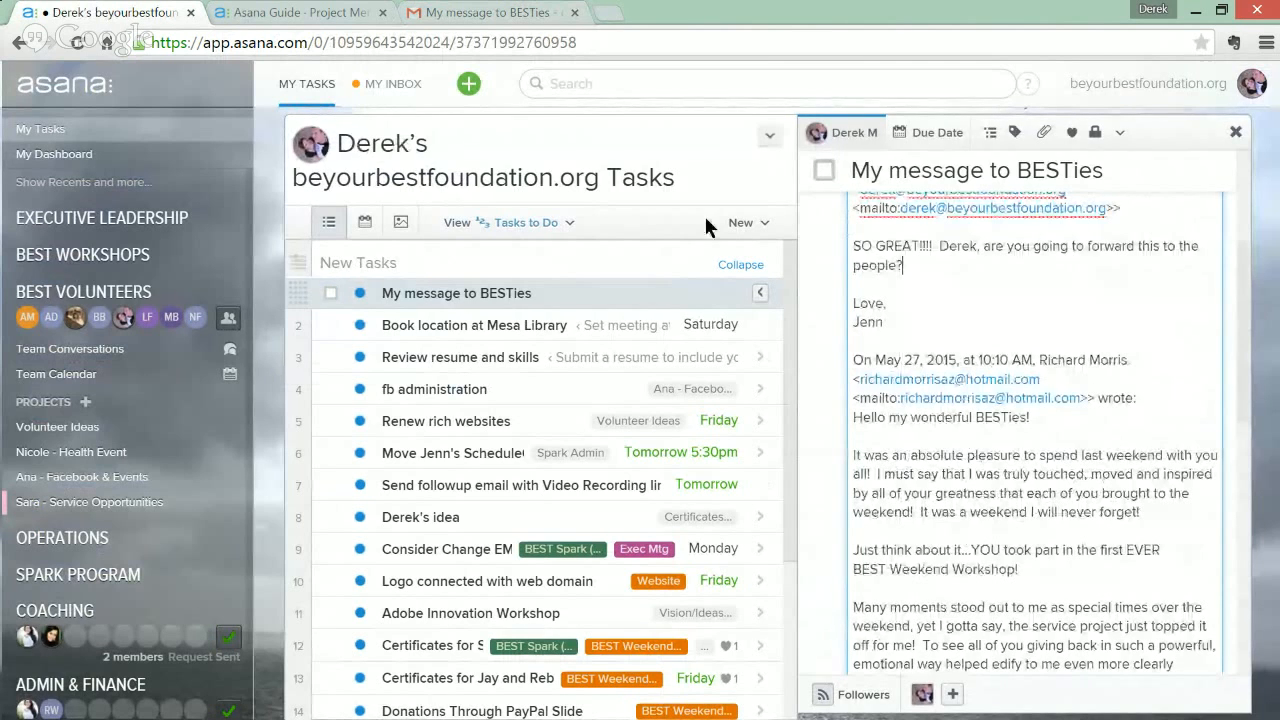
Step: Mark the My message to BESTies task complete and return to Gmail
click(331, 294)
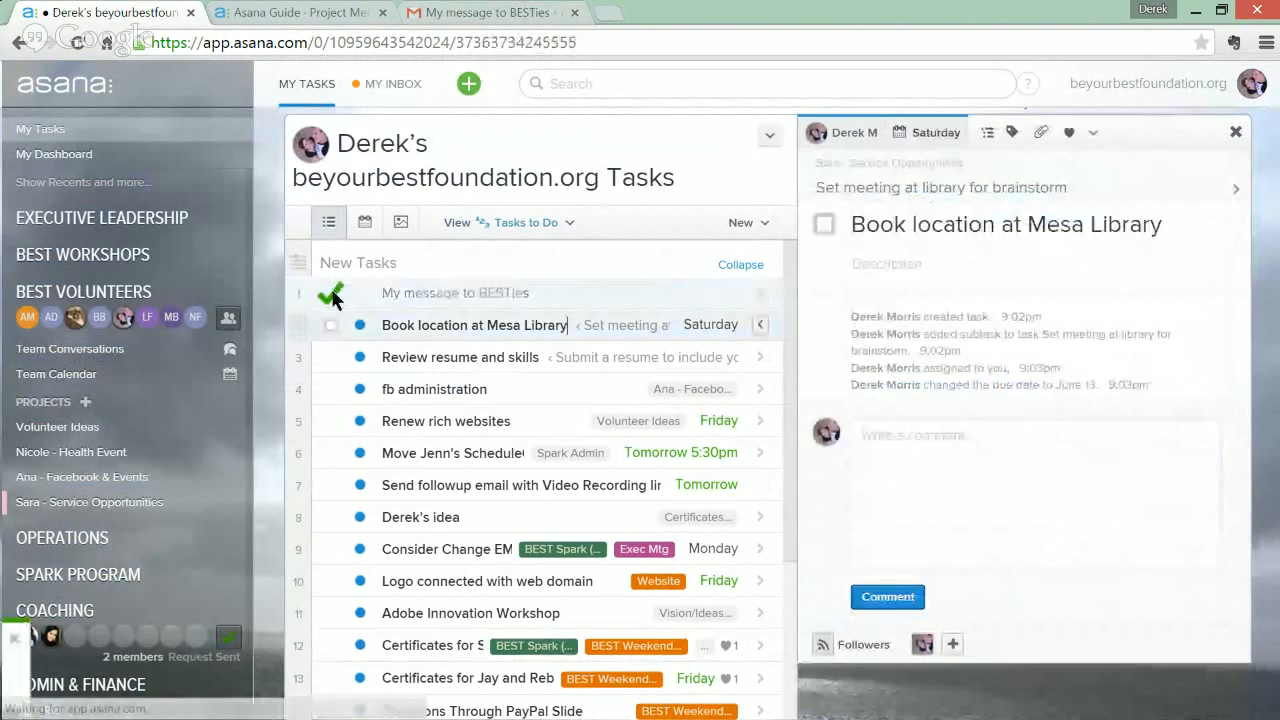
click(510, 14)
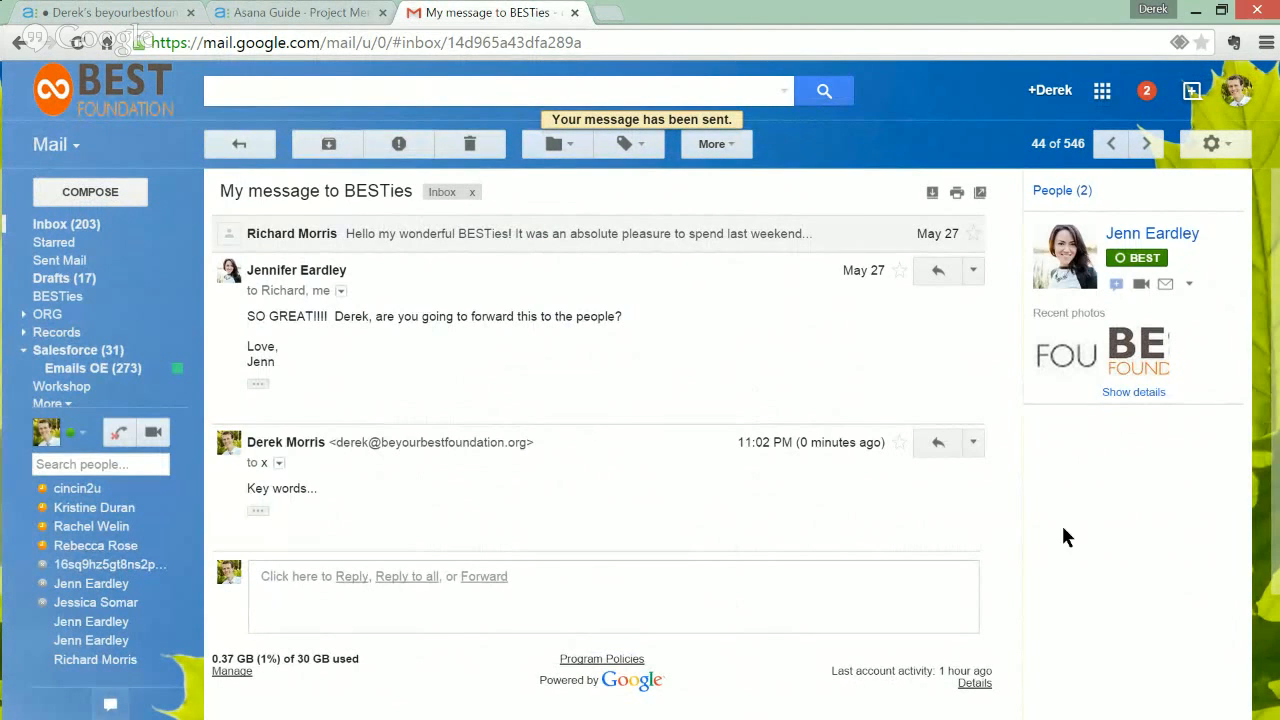
key(alt+Tab)
key(Escape)
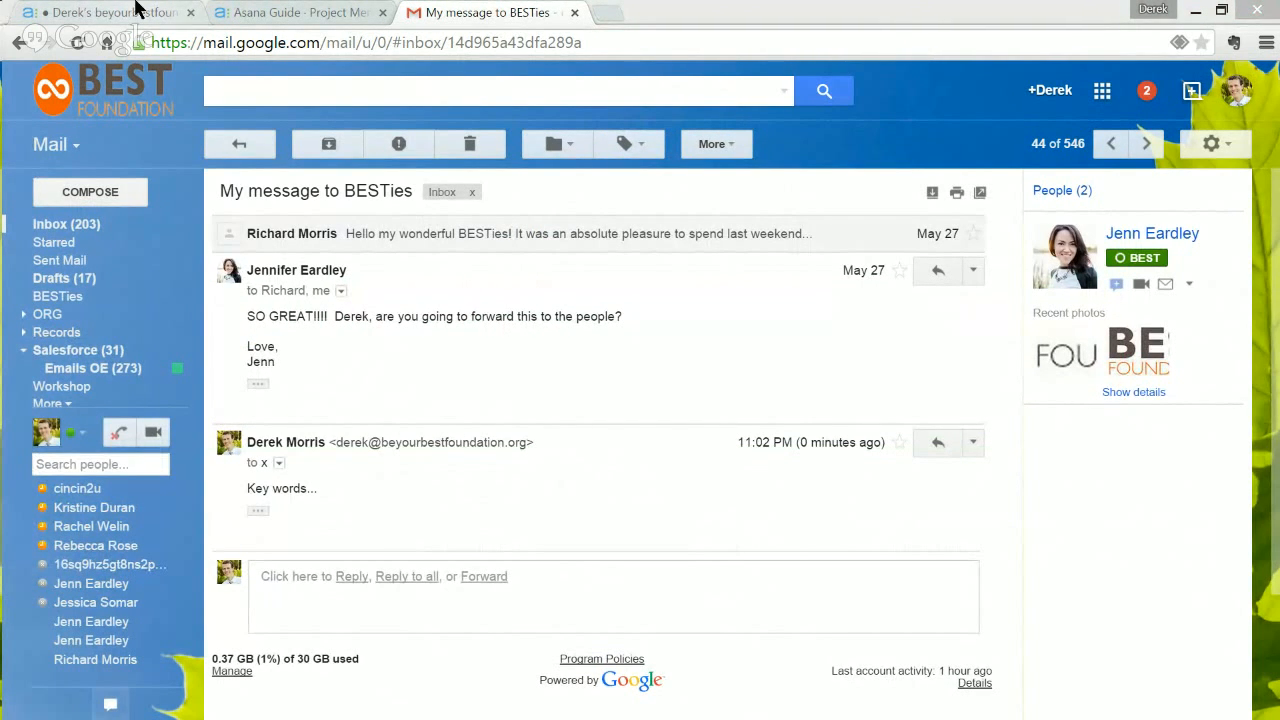
Step: Check Service Opportunities' 3 members and title, then open the Volunteer Ideas project
click(32, 13)
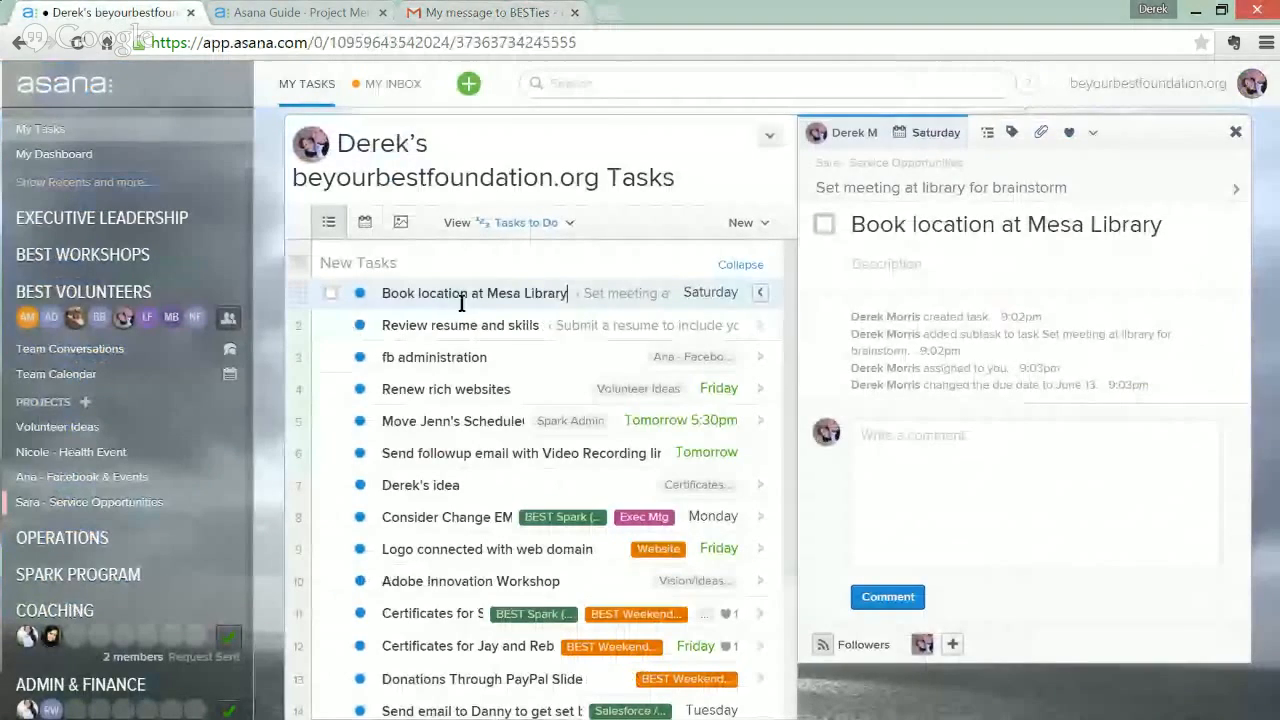
click(83, 503)
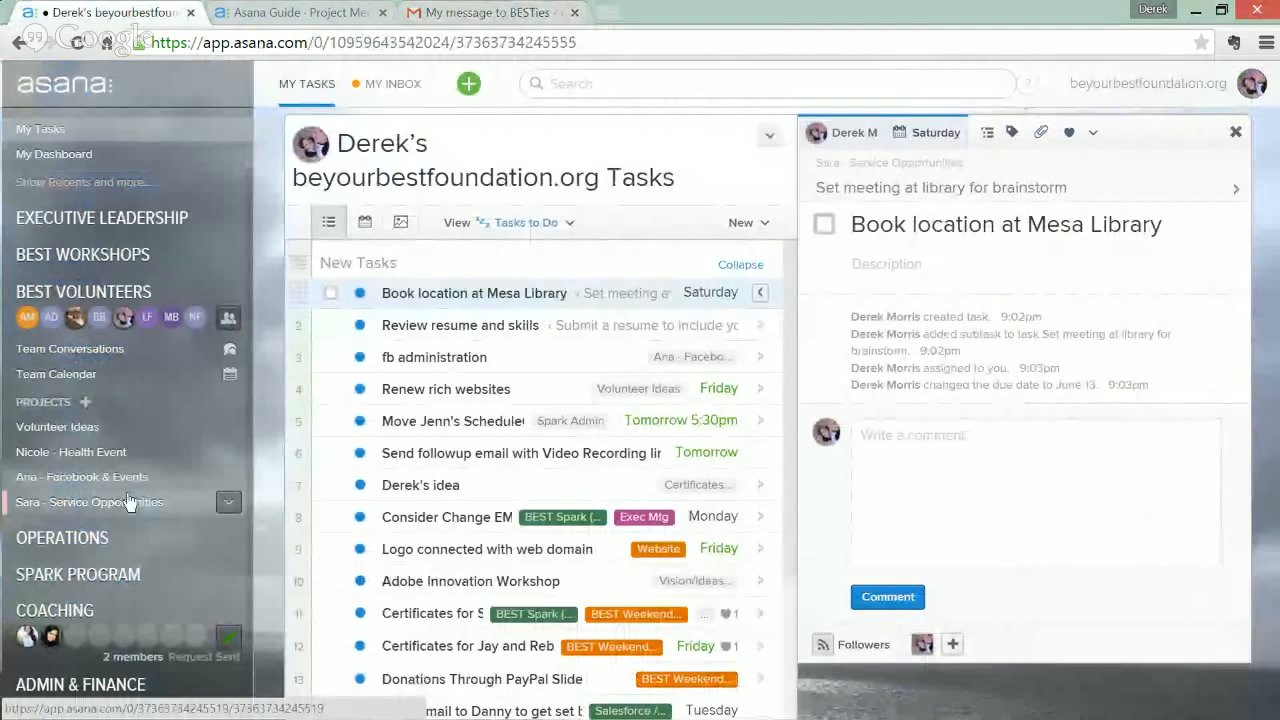
mouse_move(630, 140)
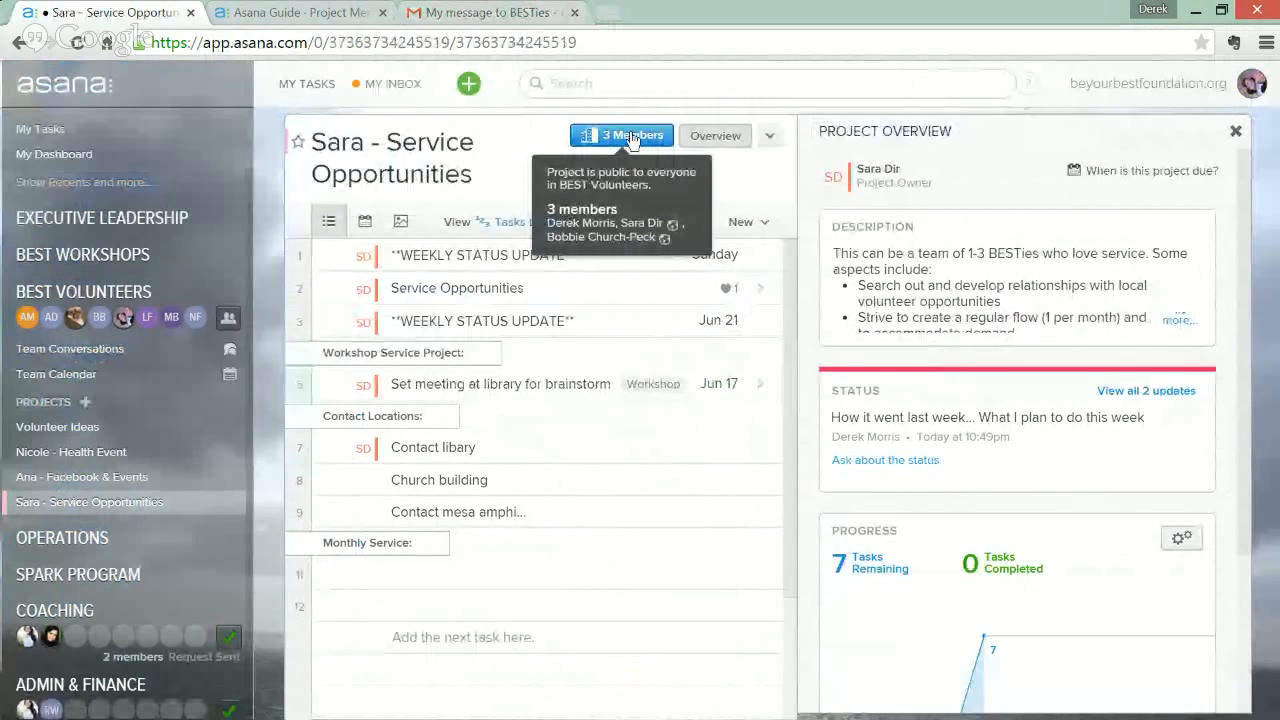
click(630, 137)
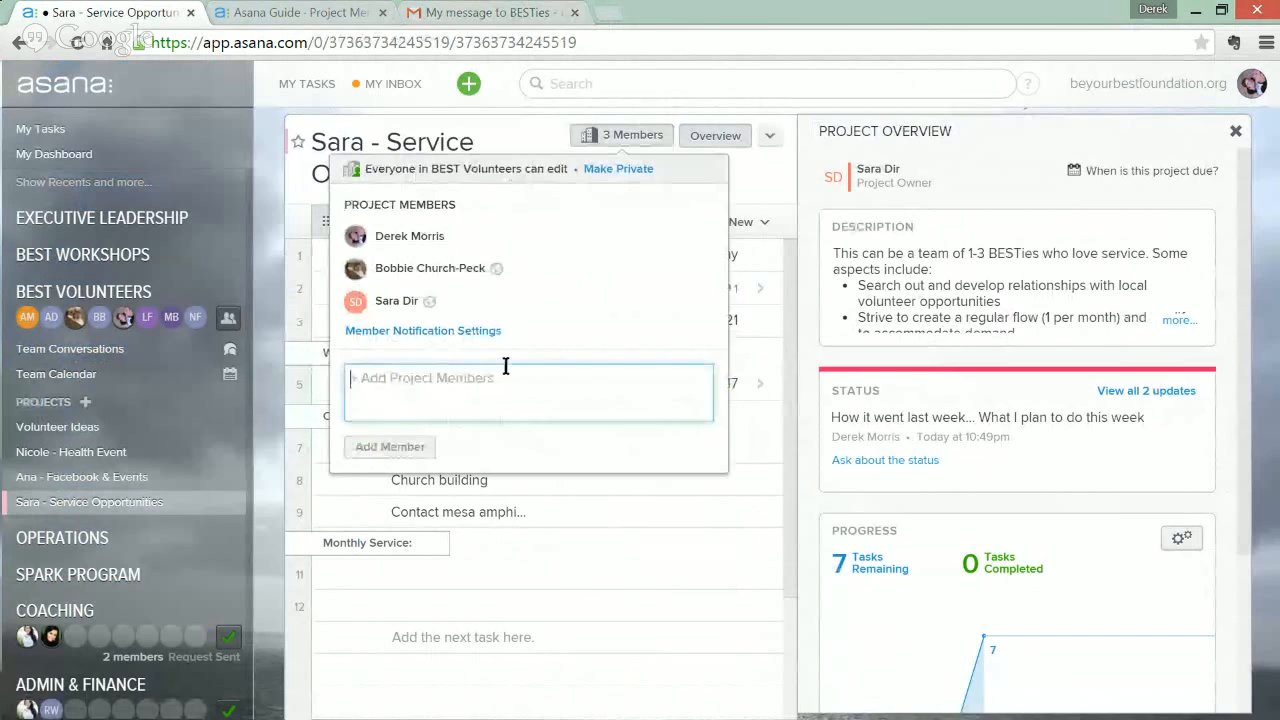
click(525, 141)
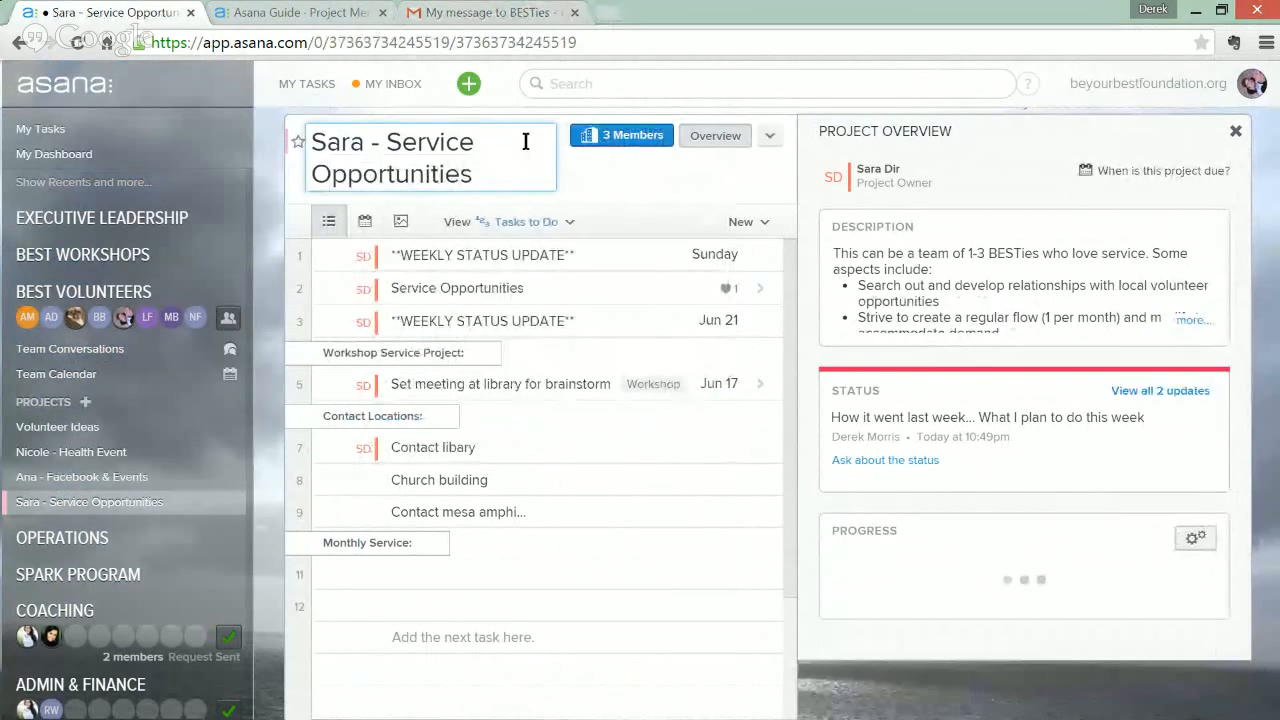
click(83, 428)
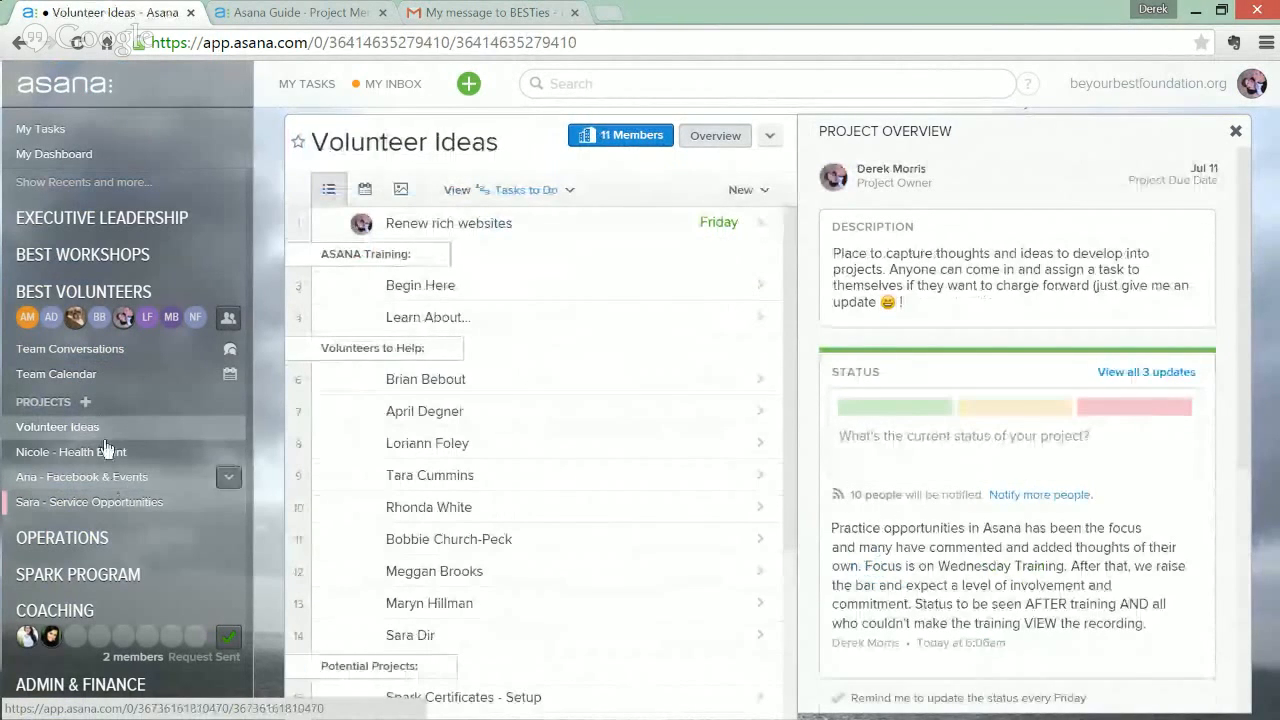
Step: Open the Salesforce - Update Contacts task details from the Volunteer Ideas list, then switch windows
scroll(461, 418, down, 4)
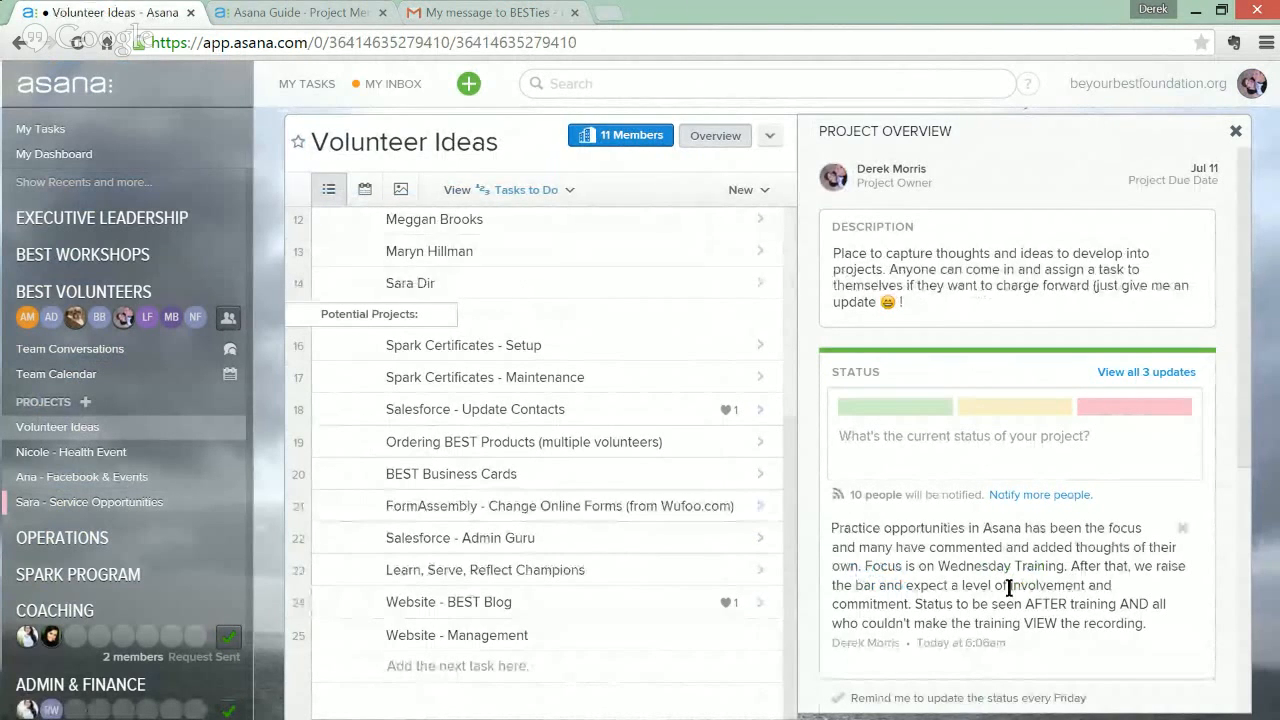
scroll(968, 366, down, 2)
scroll(968, 366, down, 3)
scroll(968, 366, up, 3)
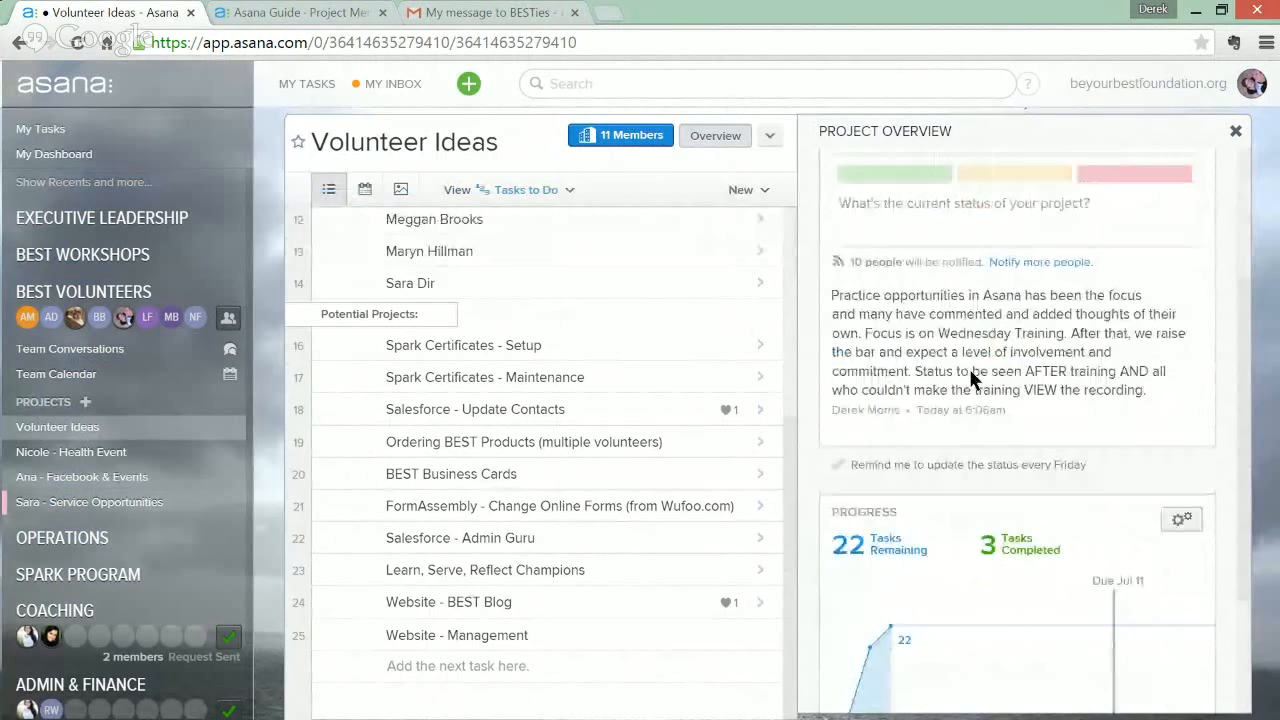
click(510, 409)
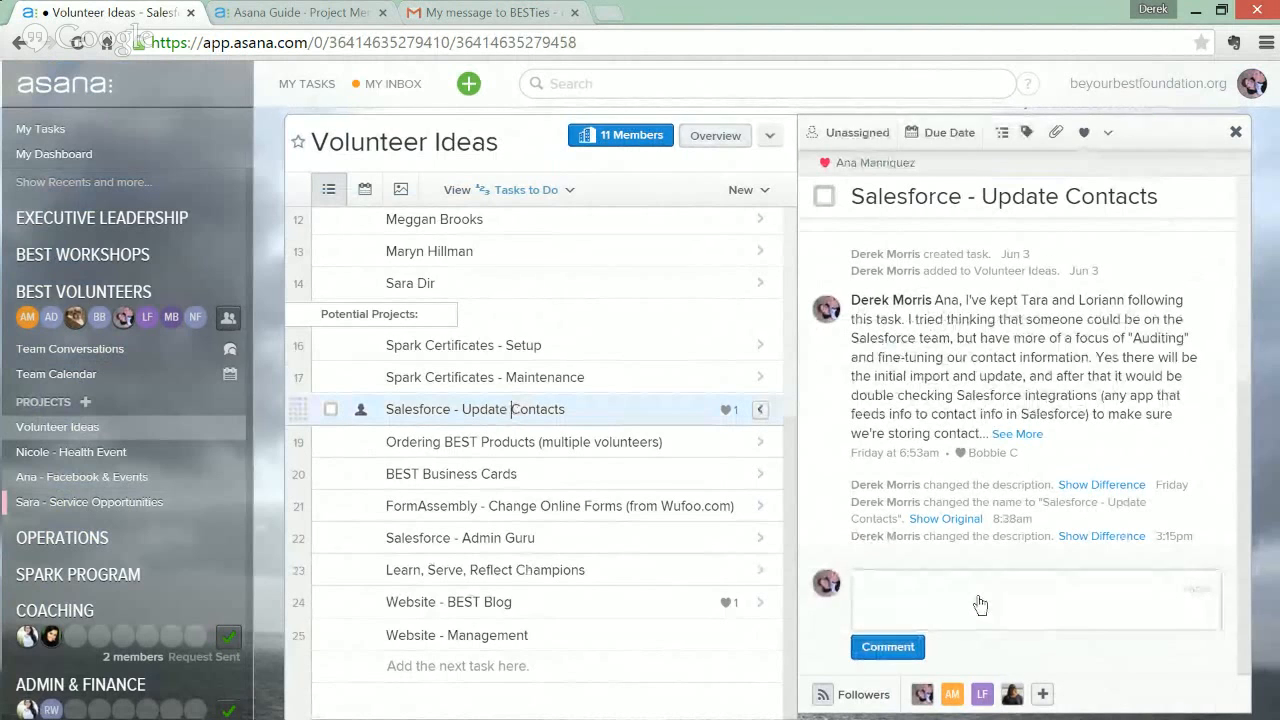
mouse_move(630, 139)
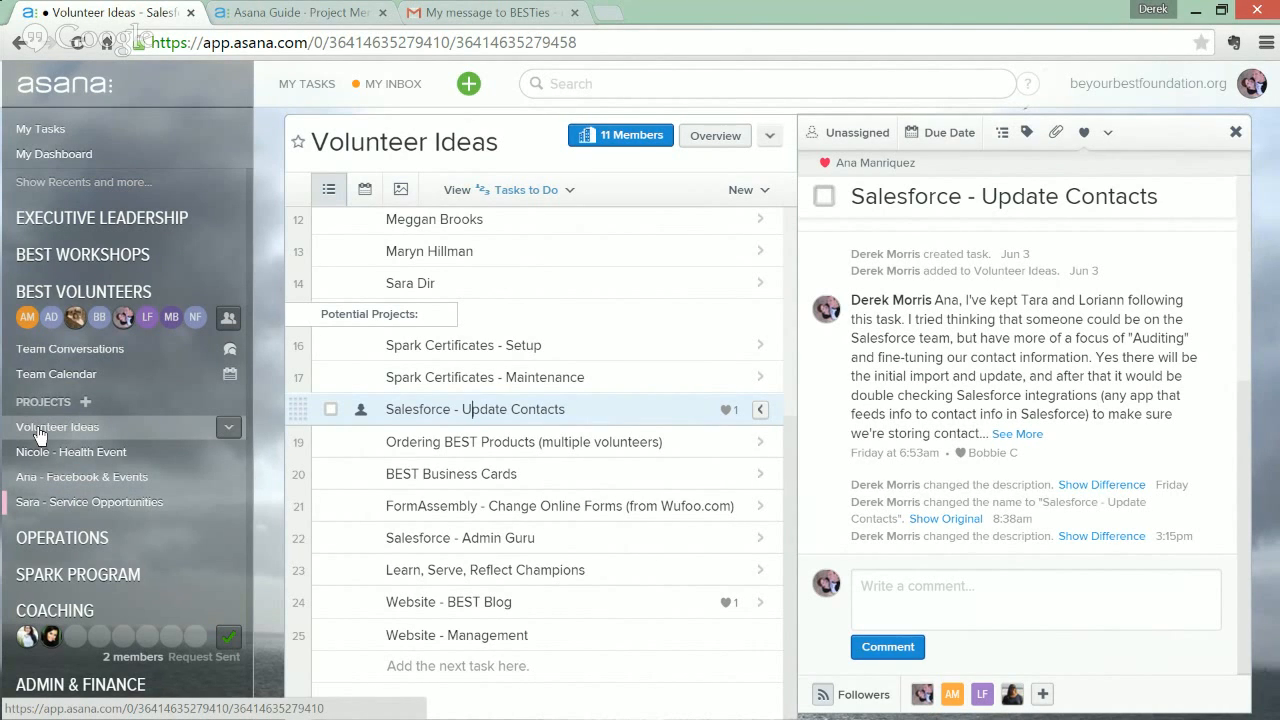
key(alt+Tab)
key(alt+Tab)
key(alt+Tab)
key(alt+Tab)
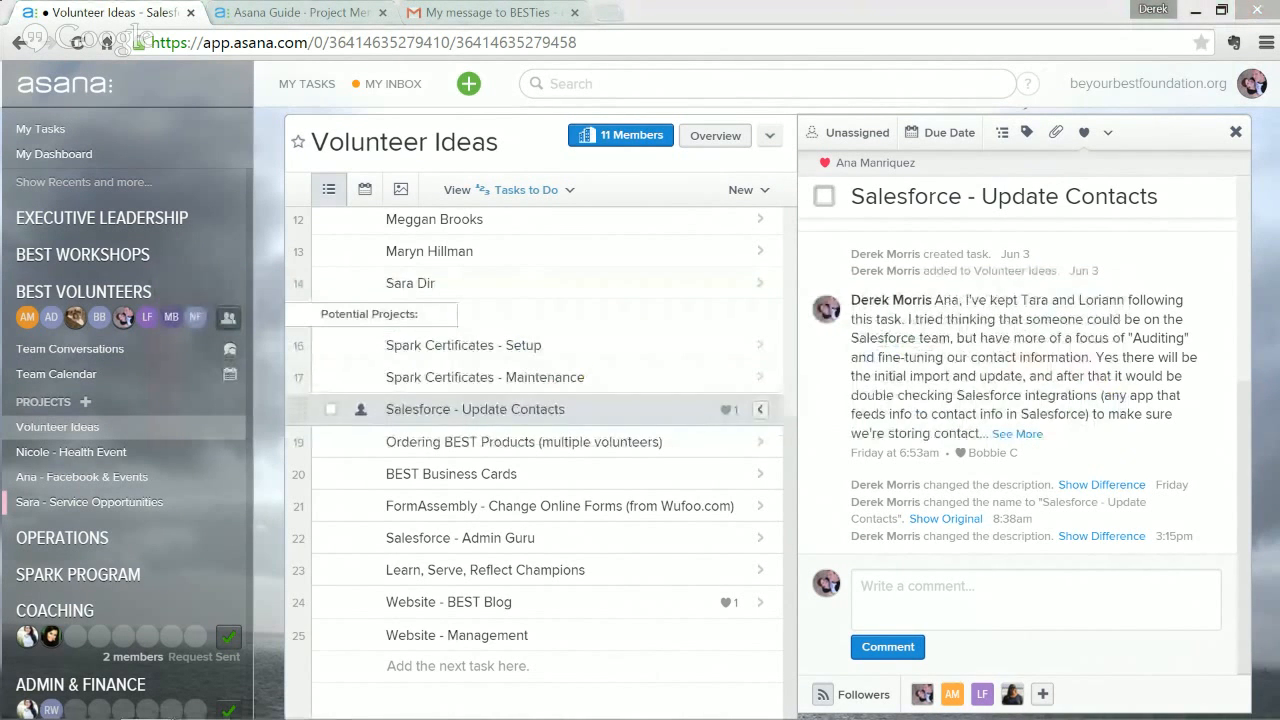